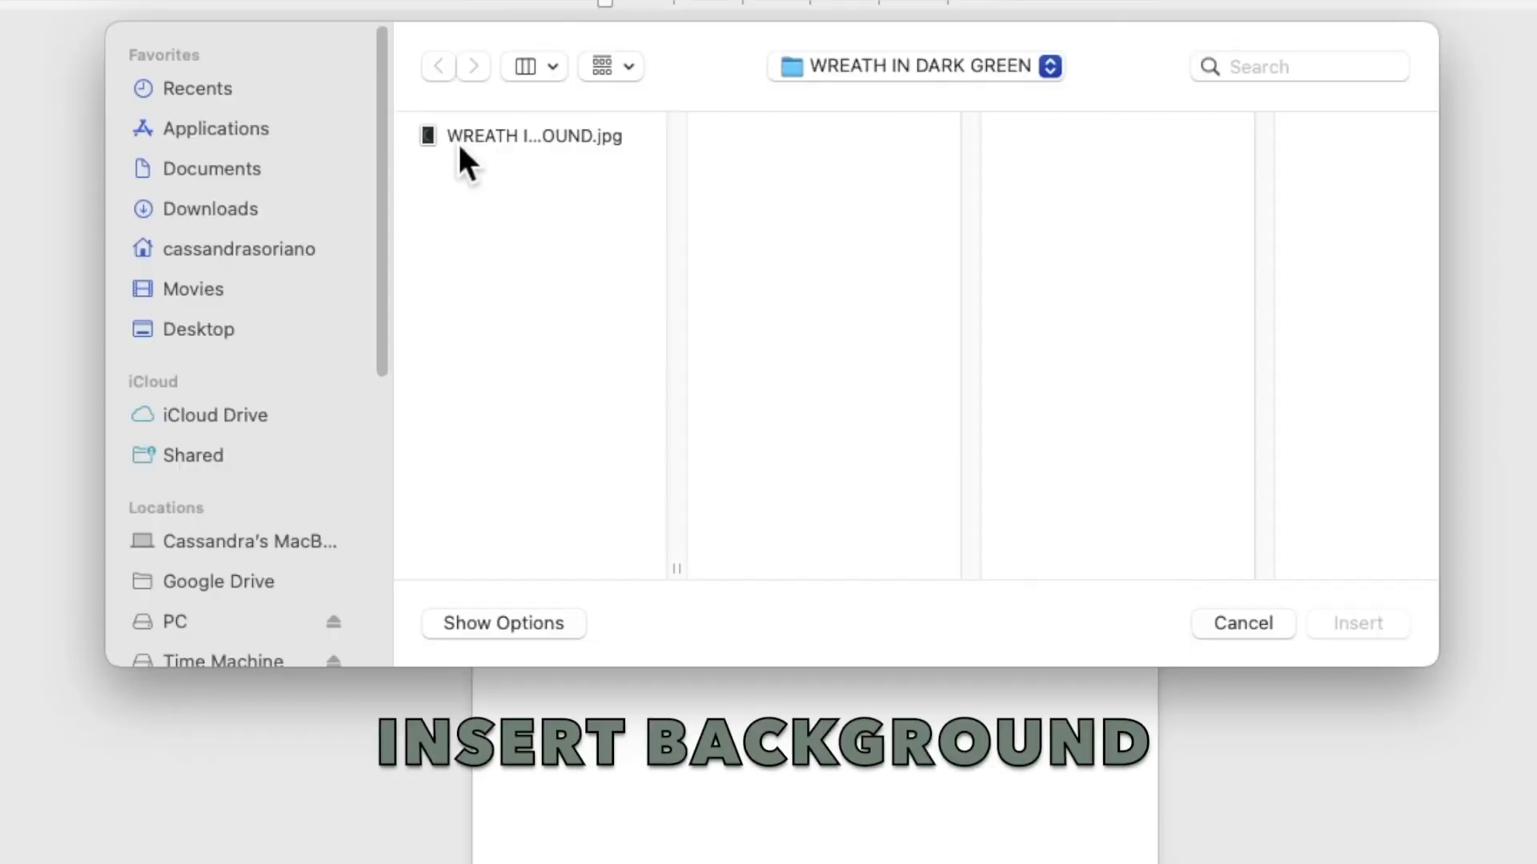
Insert the dark green wreath JPG and set its text wrapping to Behind Text
click(507, 218)
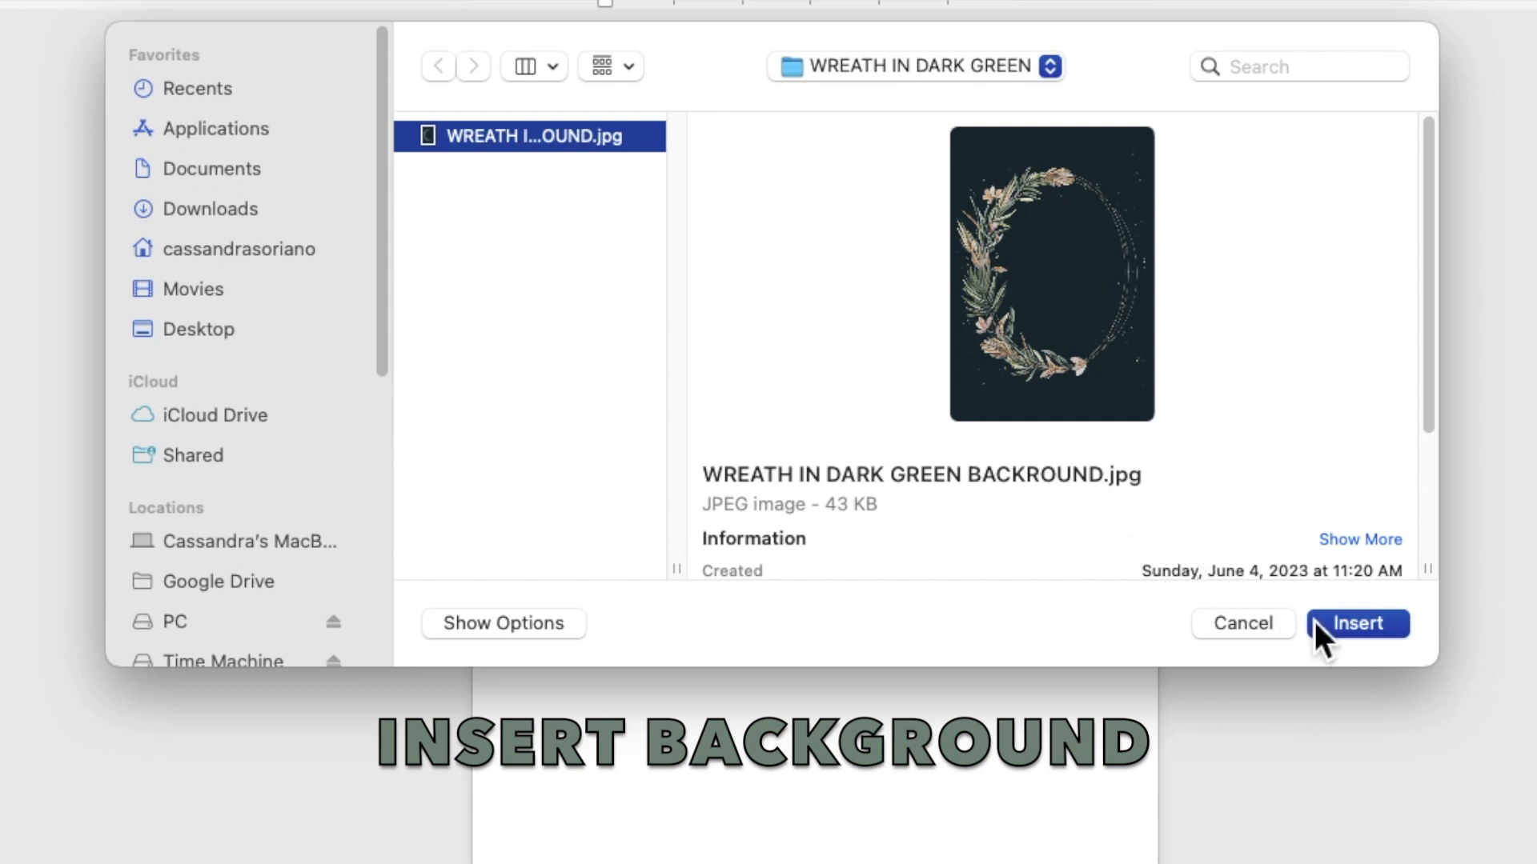
click(1336, 627)
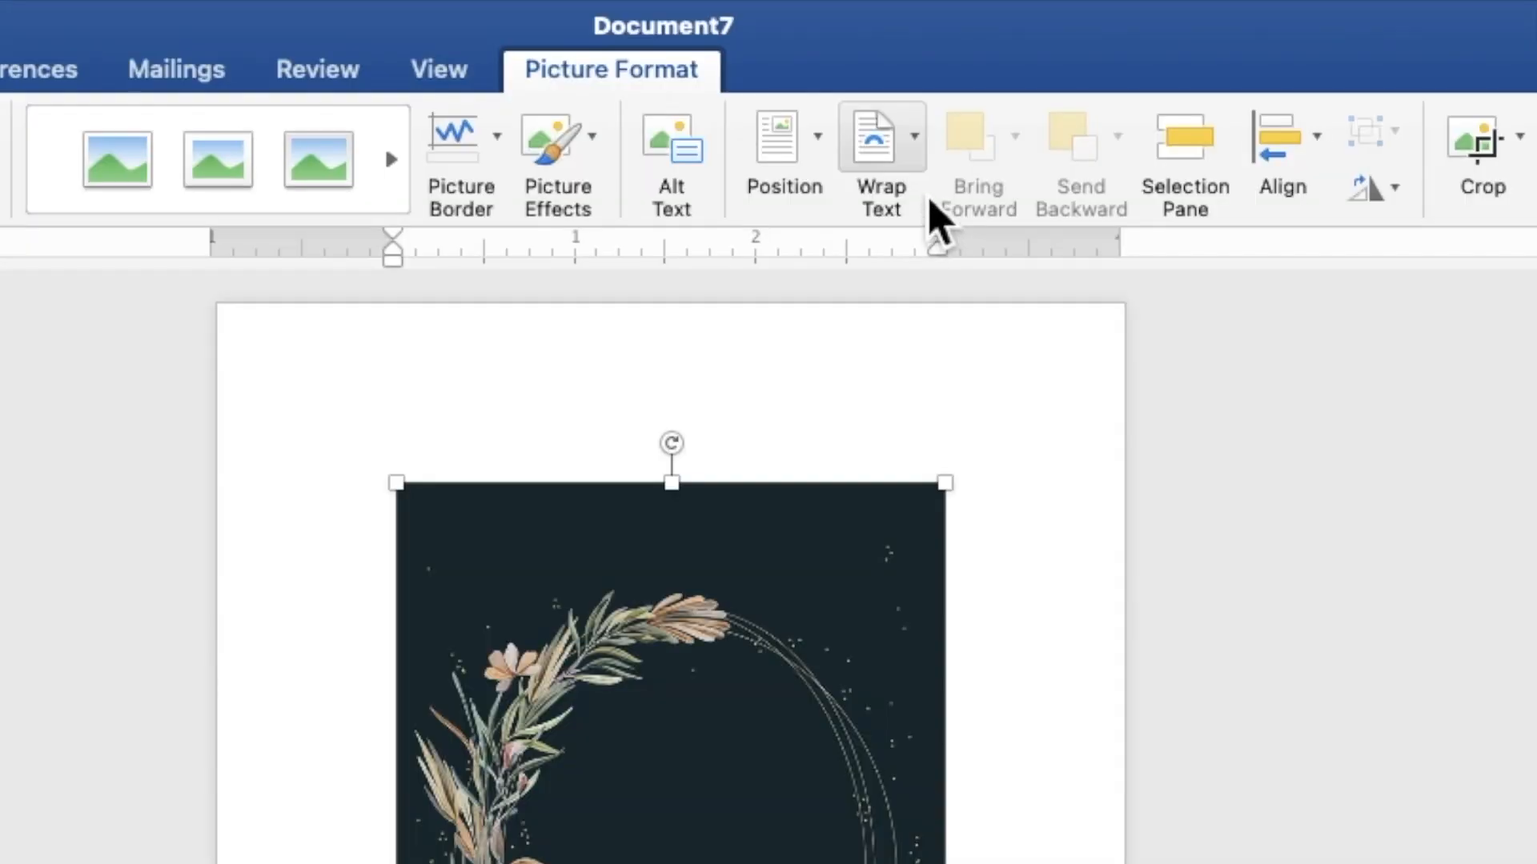
click(913, 164)
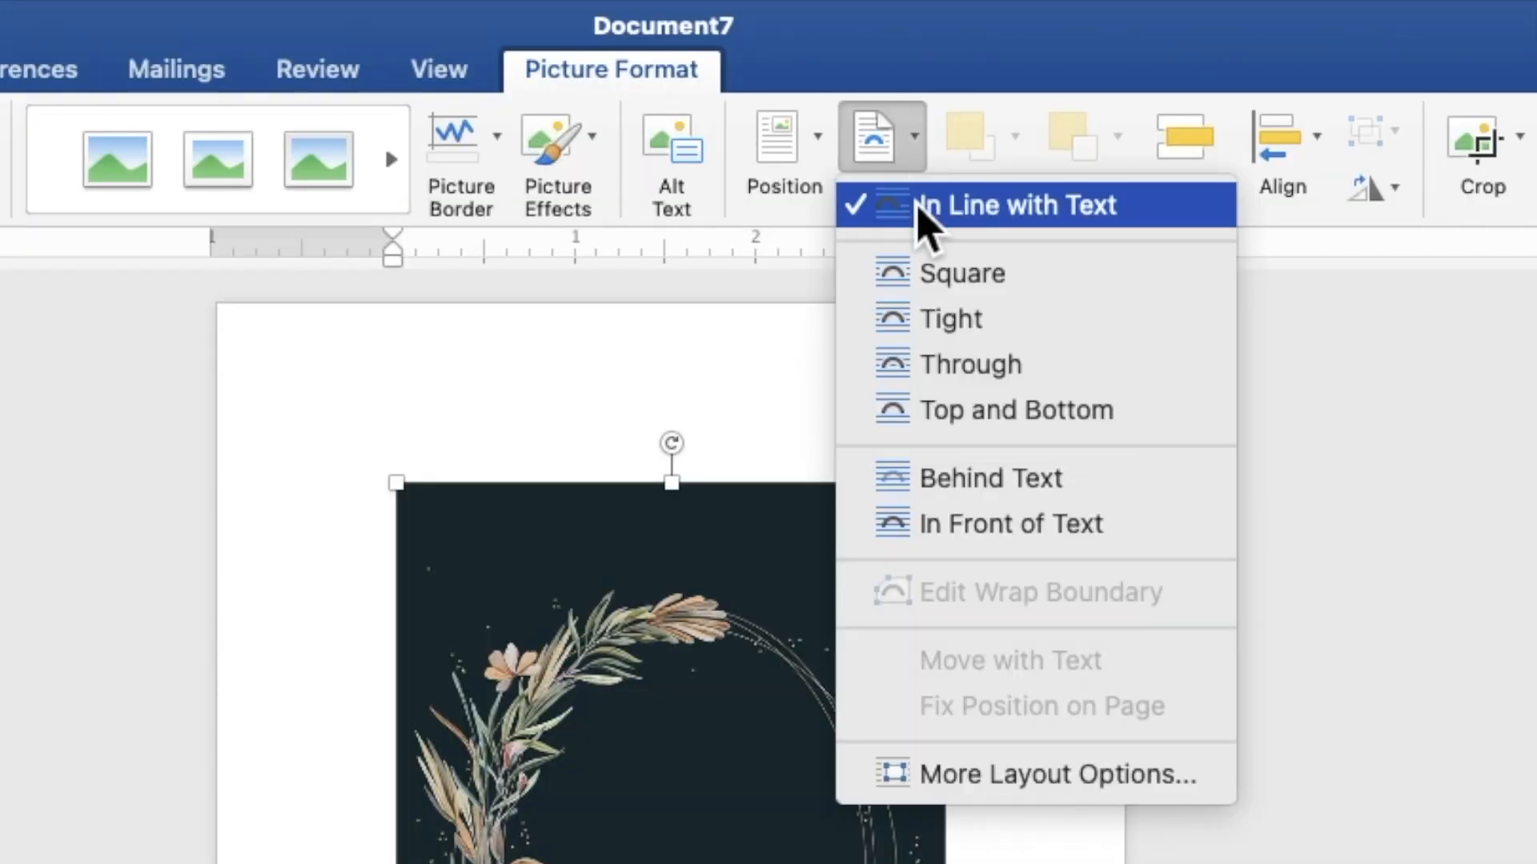
click(977, 480)
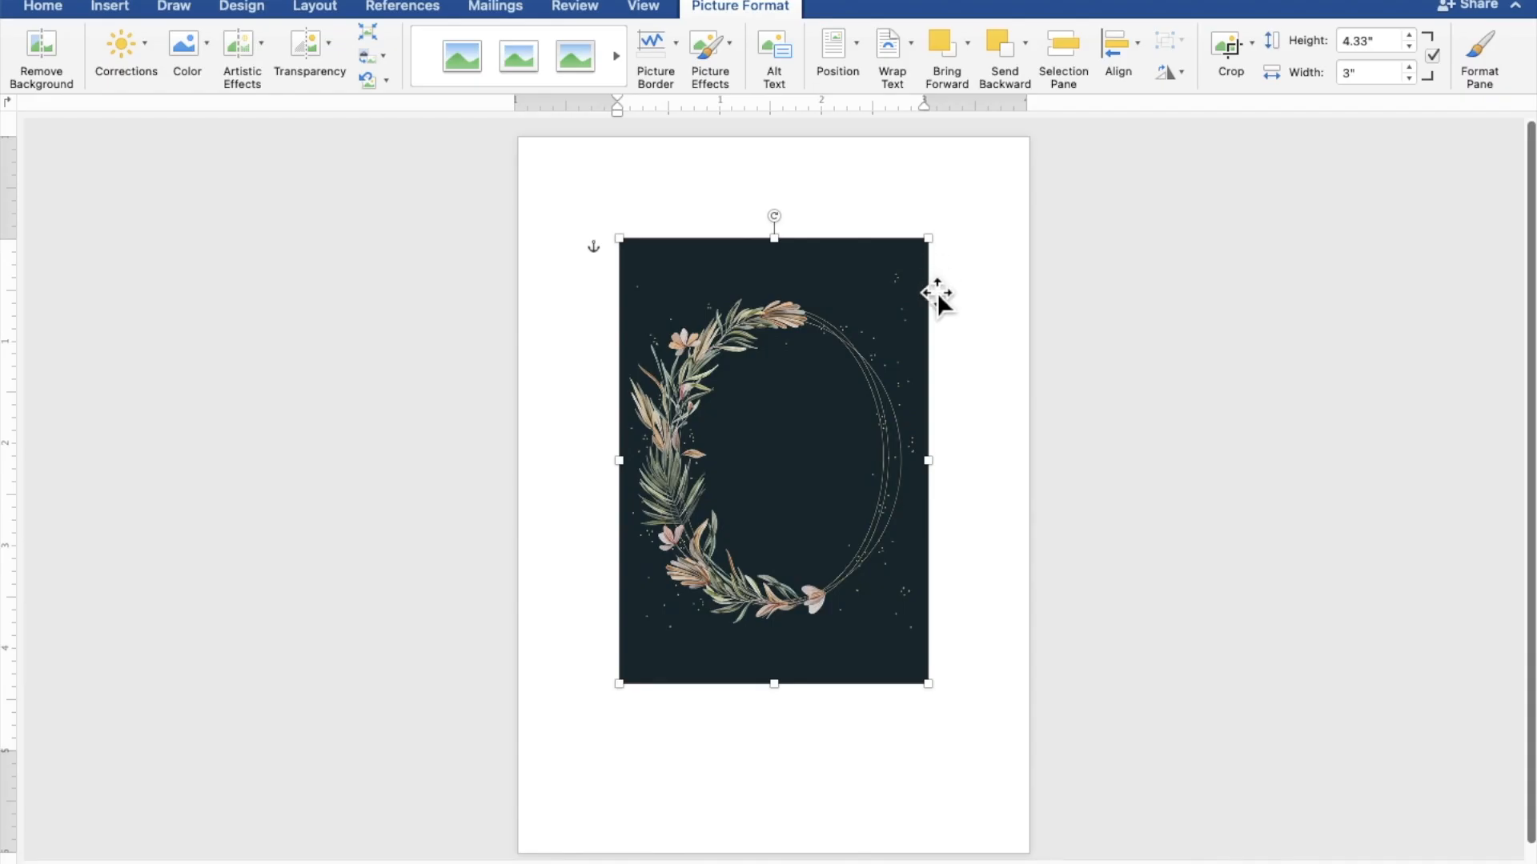
Enlarge the wreath picture to about 8.62" x 5.97" so it covers the page, then deselect it
drag(861, 525, 750, 377)
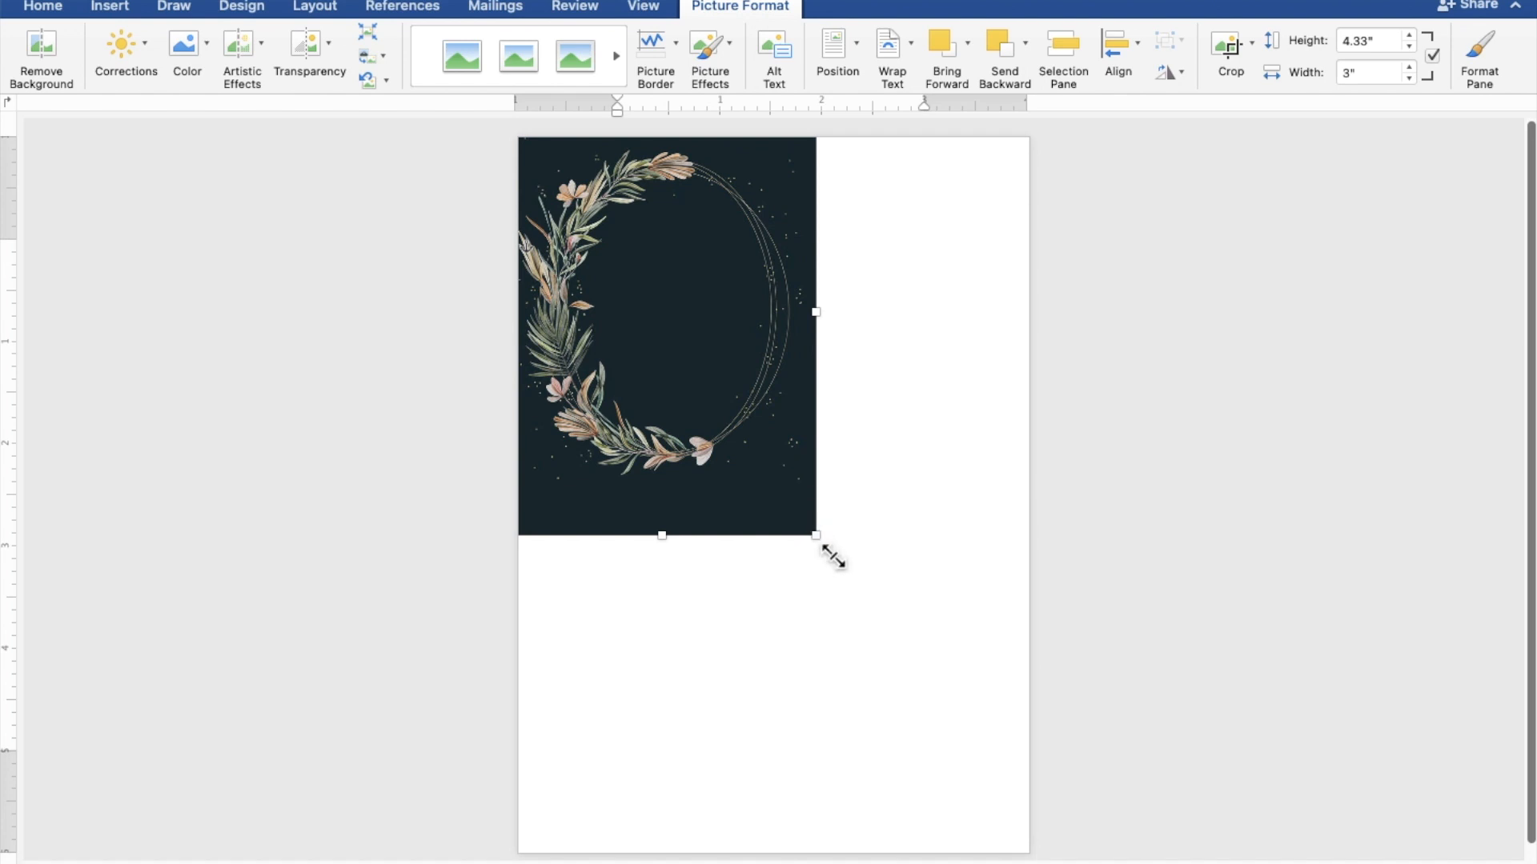
drag(833, 556, 1114, 863)
drag(957, 769, 934, 728)
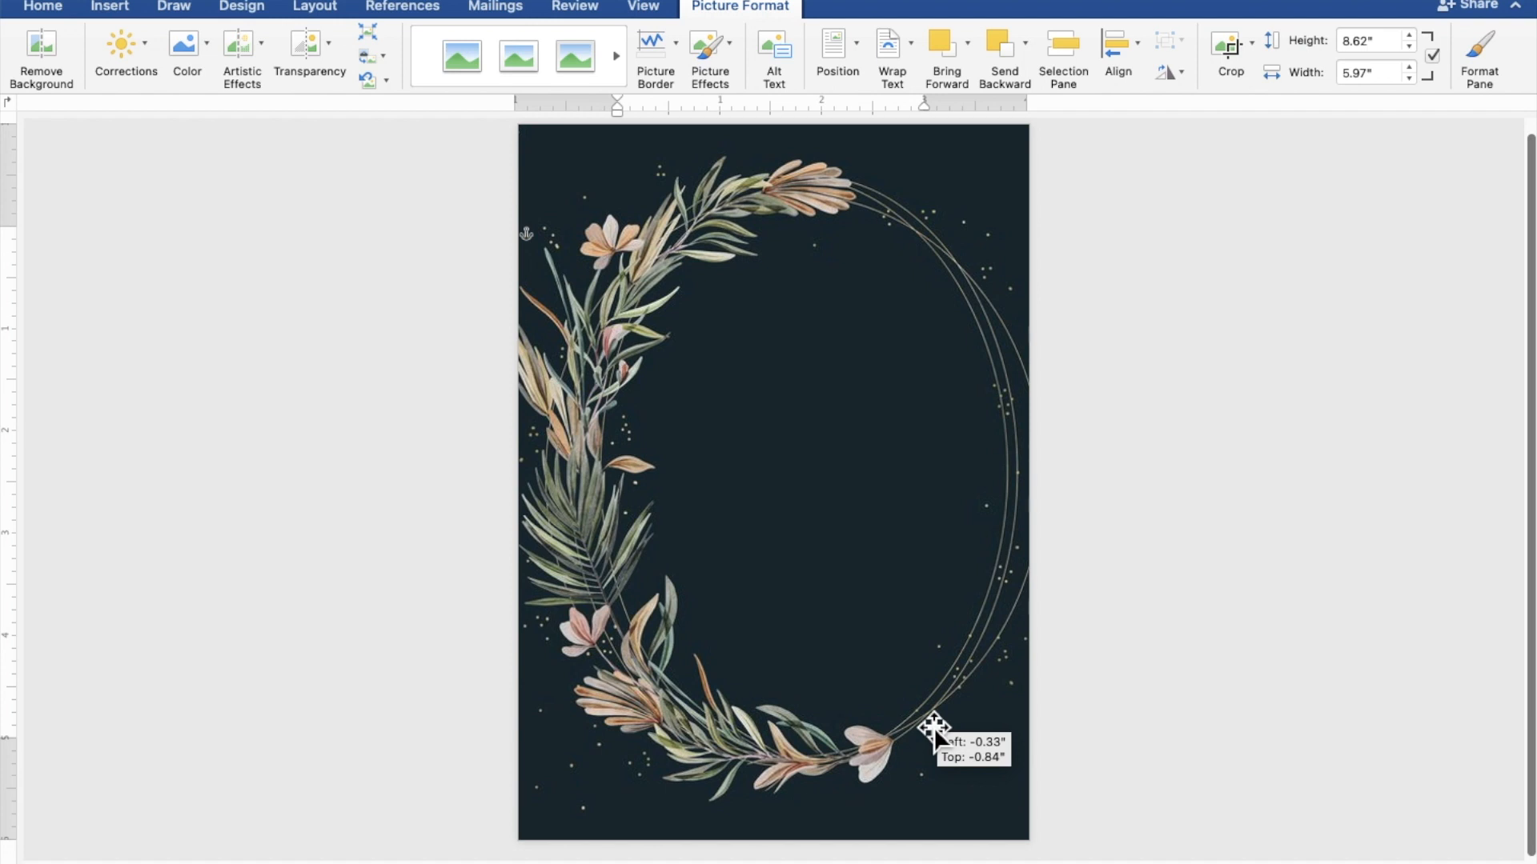
drag(934, 728, 935, 730)
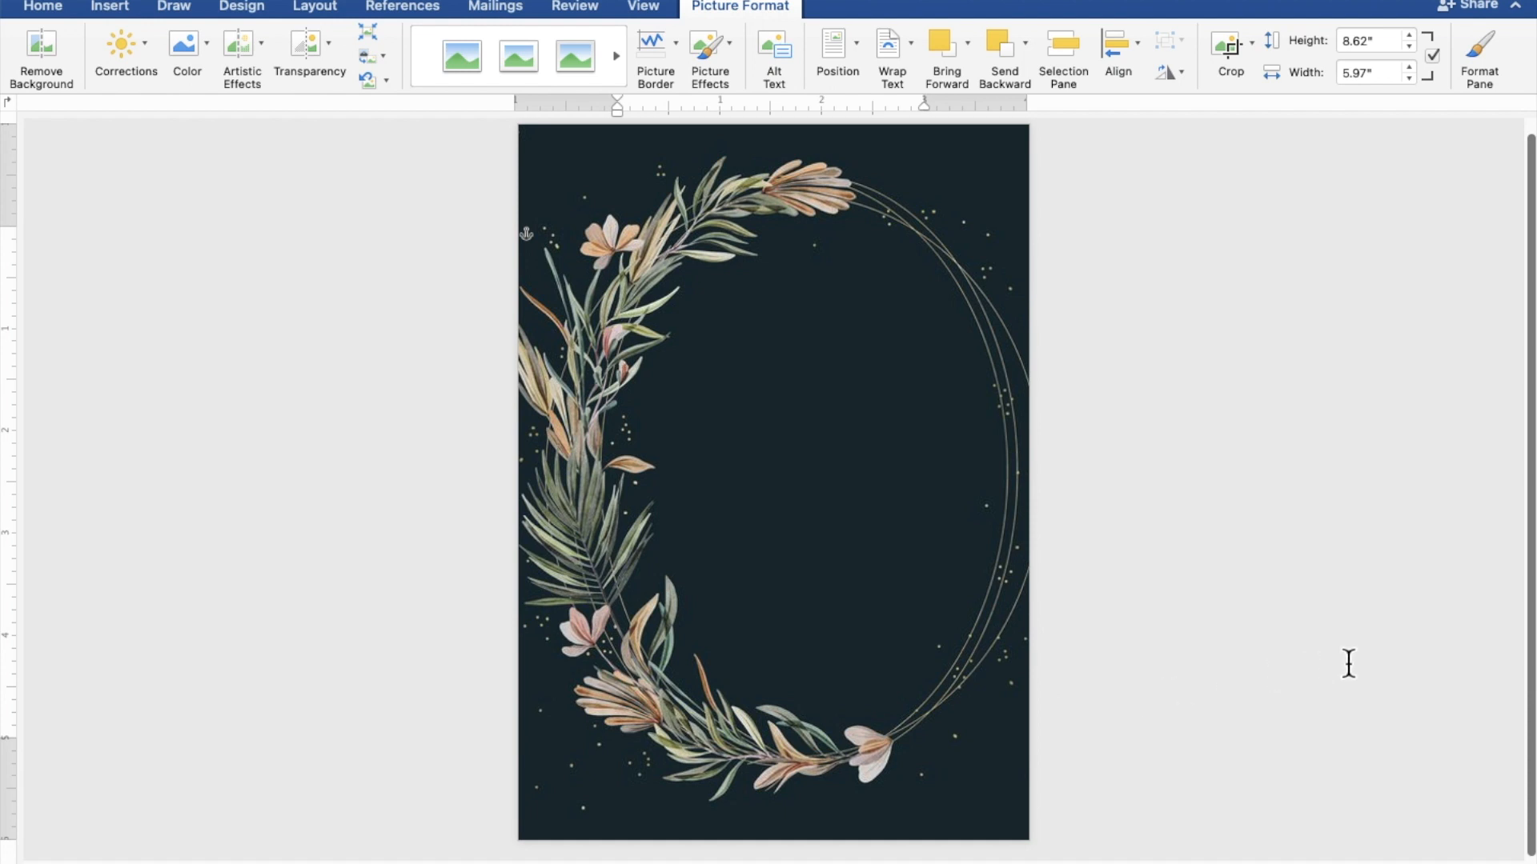
click(1387, 655)
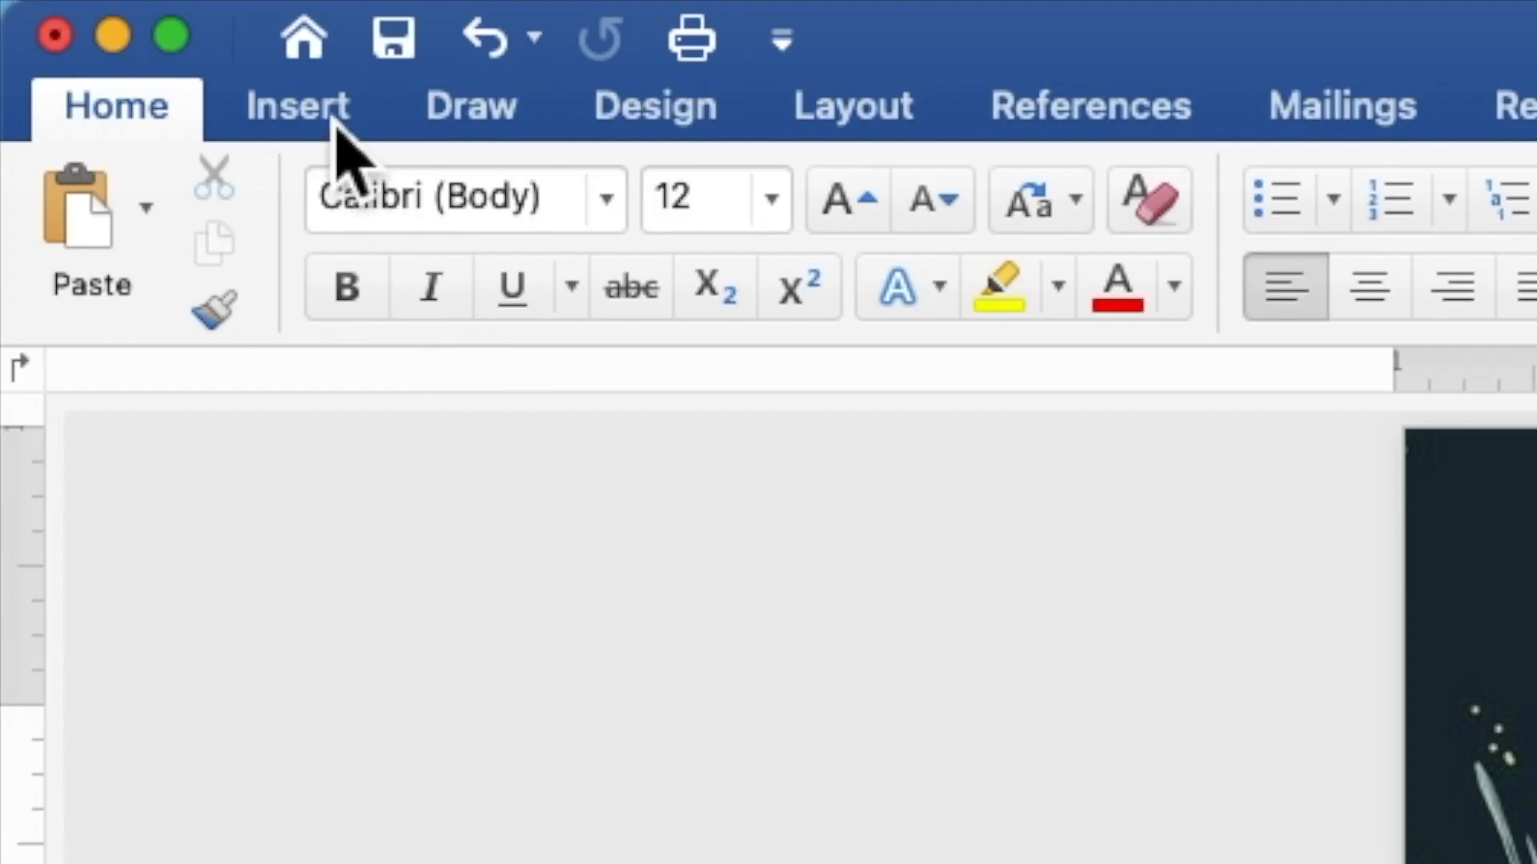
Draw a rectangle shape over the centre of the wreath page
click(335, 120)
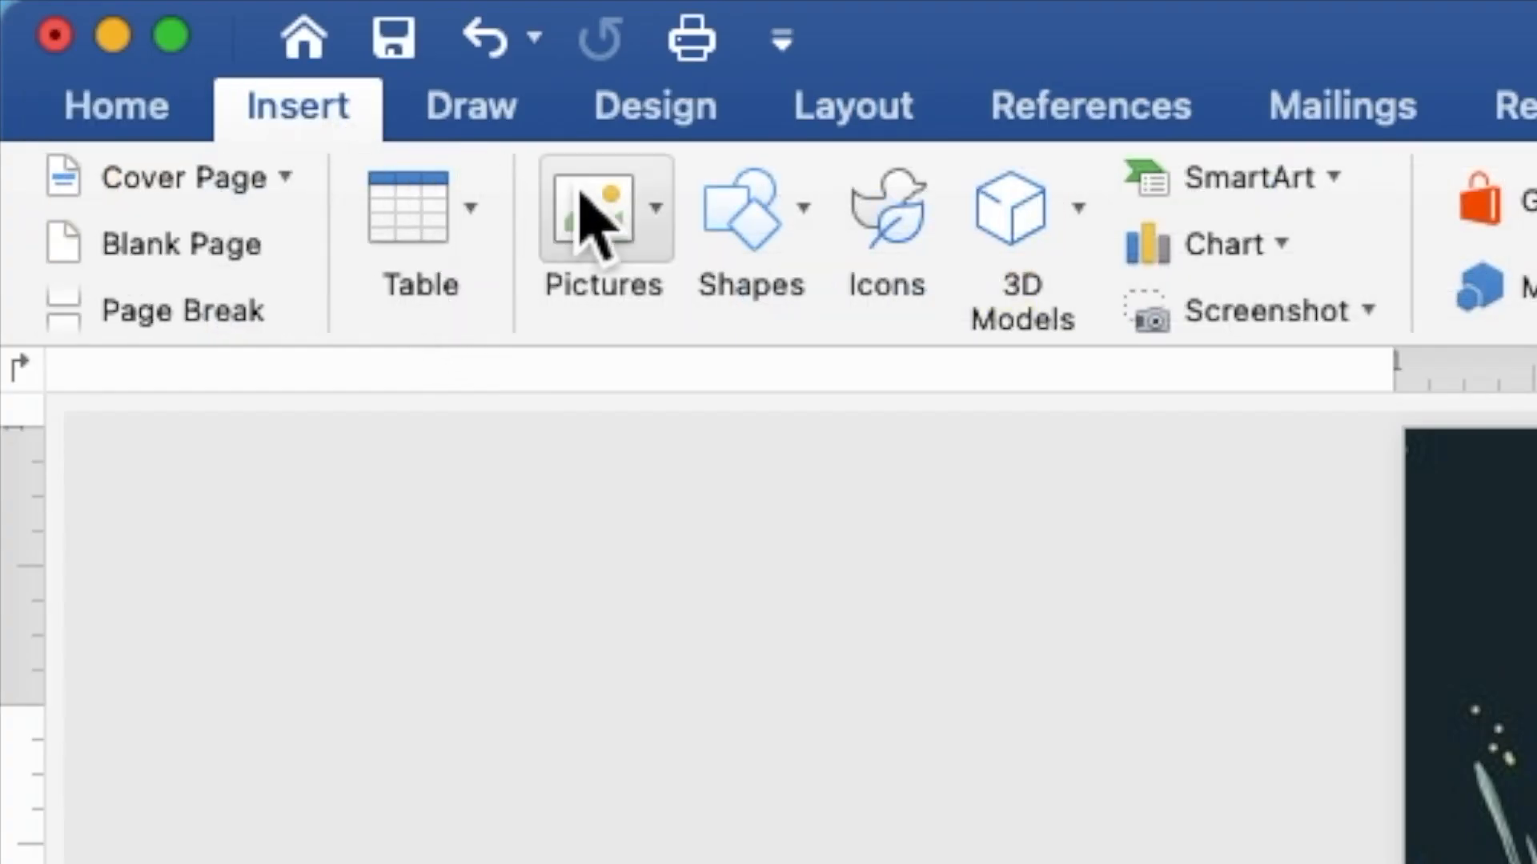
click(756, 244)
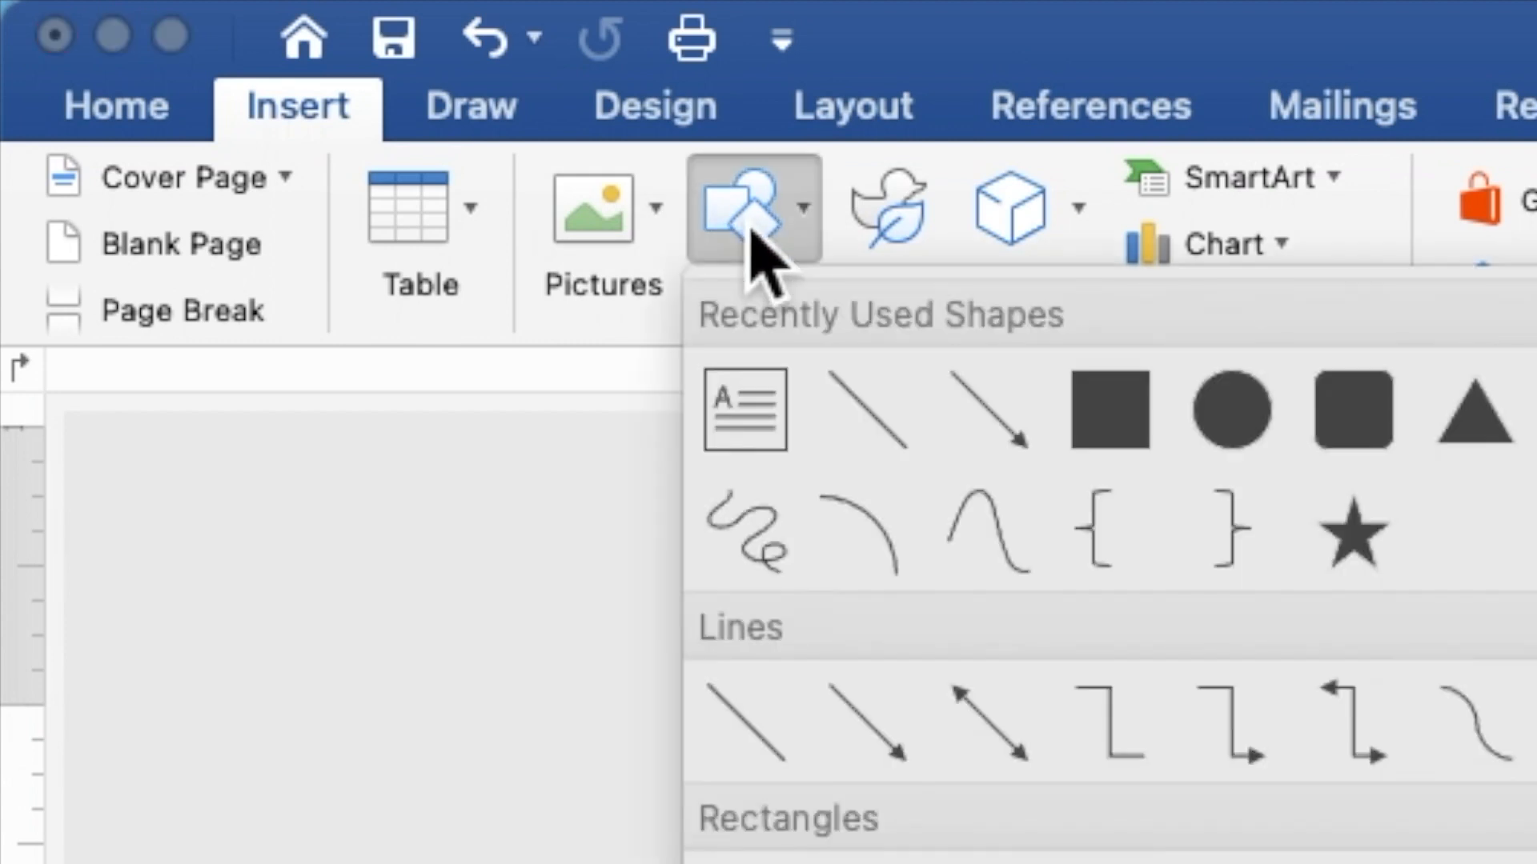
click(1131, 417)
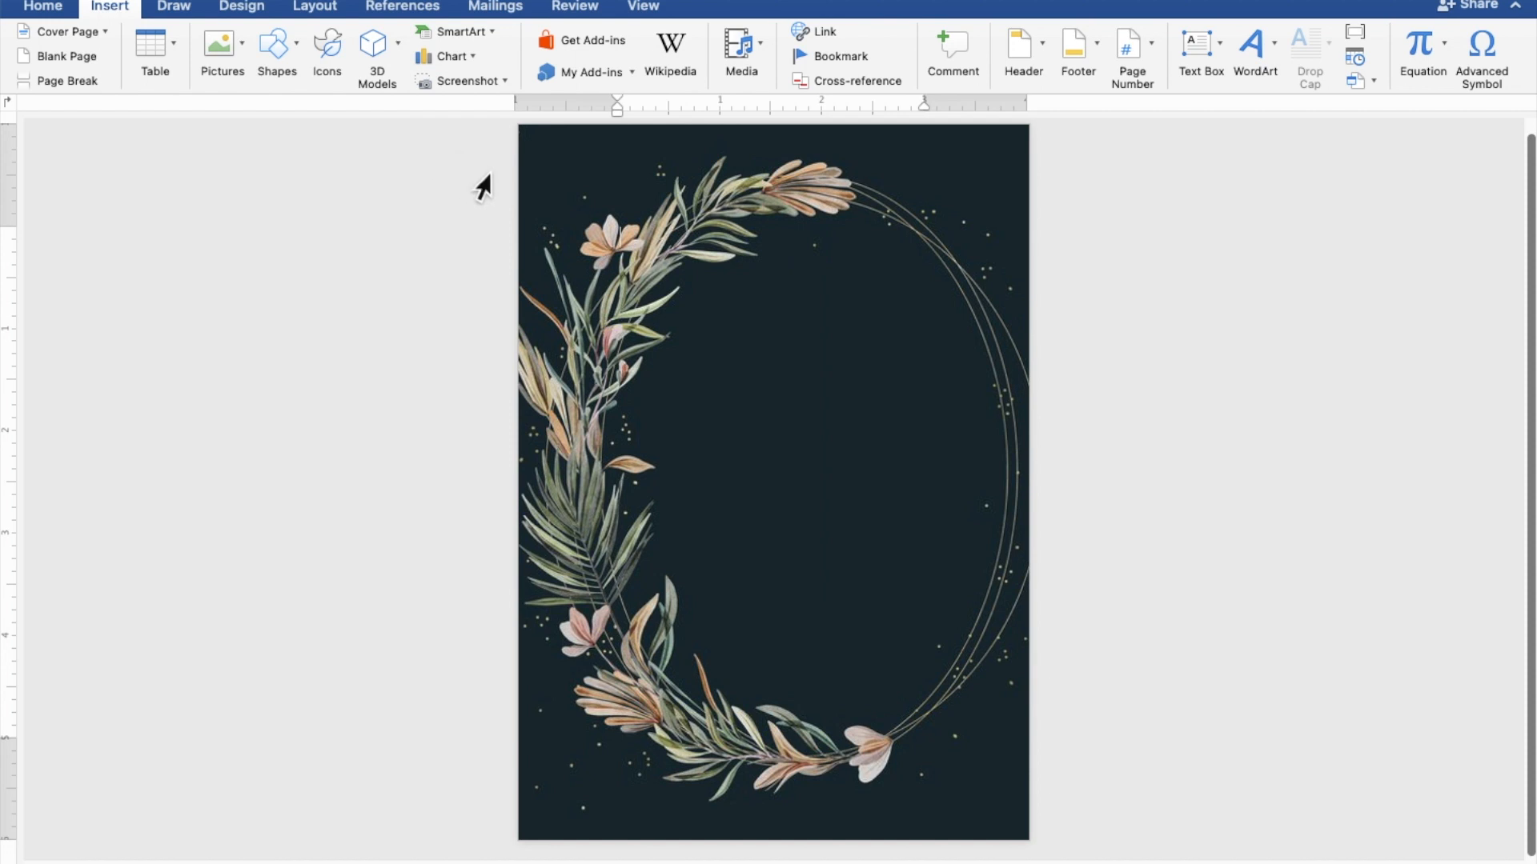
mouse_move(529, 242)
mouse_down()
mouse_move(580, 297)
mouse_move(638, 415)
mouse_move(861, 622)
mouse_move(1024, 708)
mouse_up()
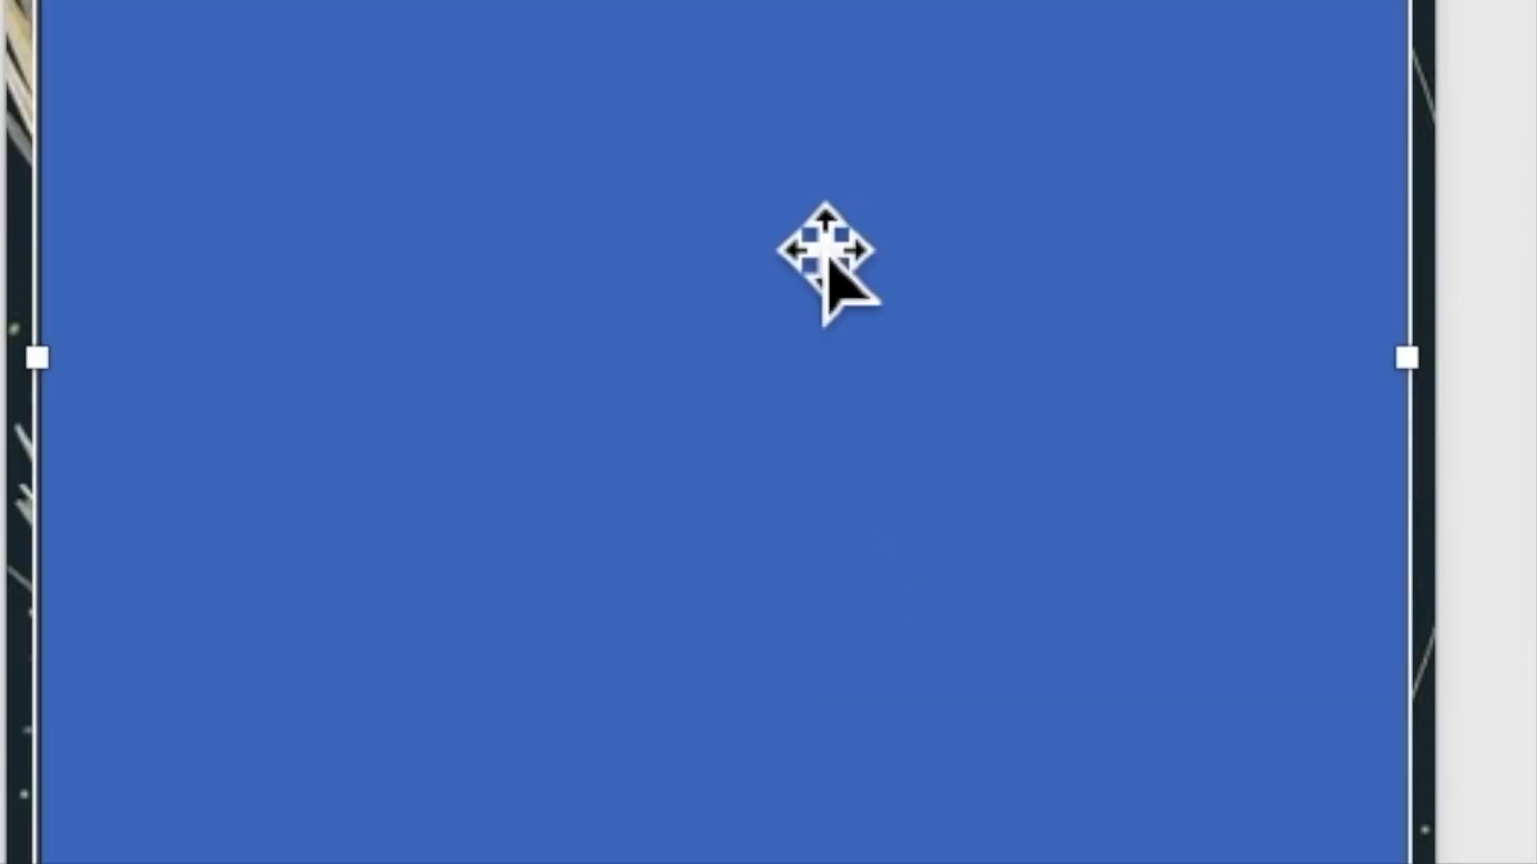
Make the rectangle hold text using Add Text
right_click(803, 421)
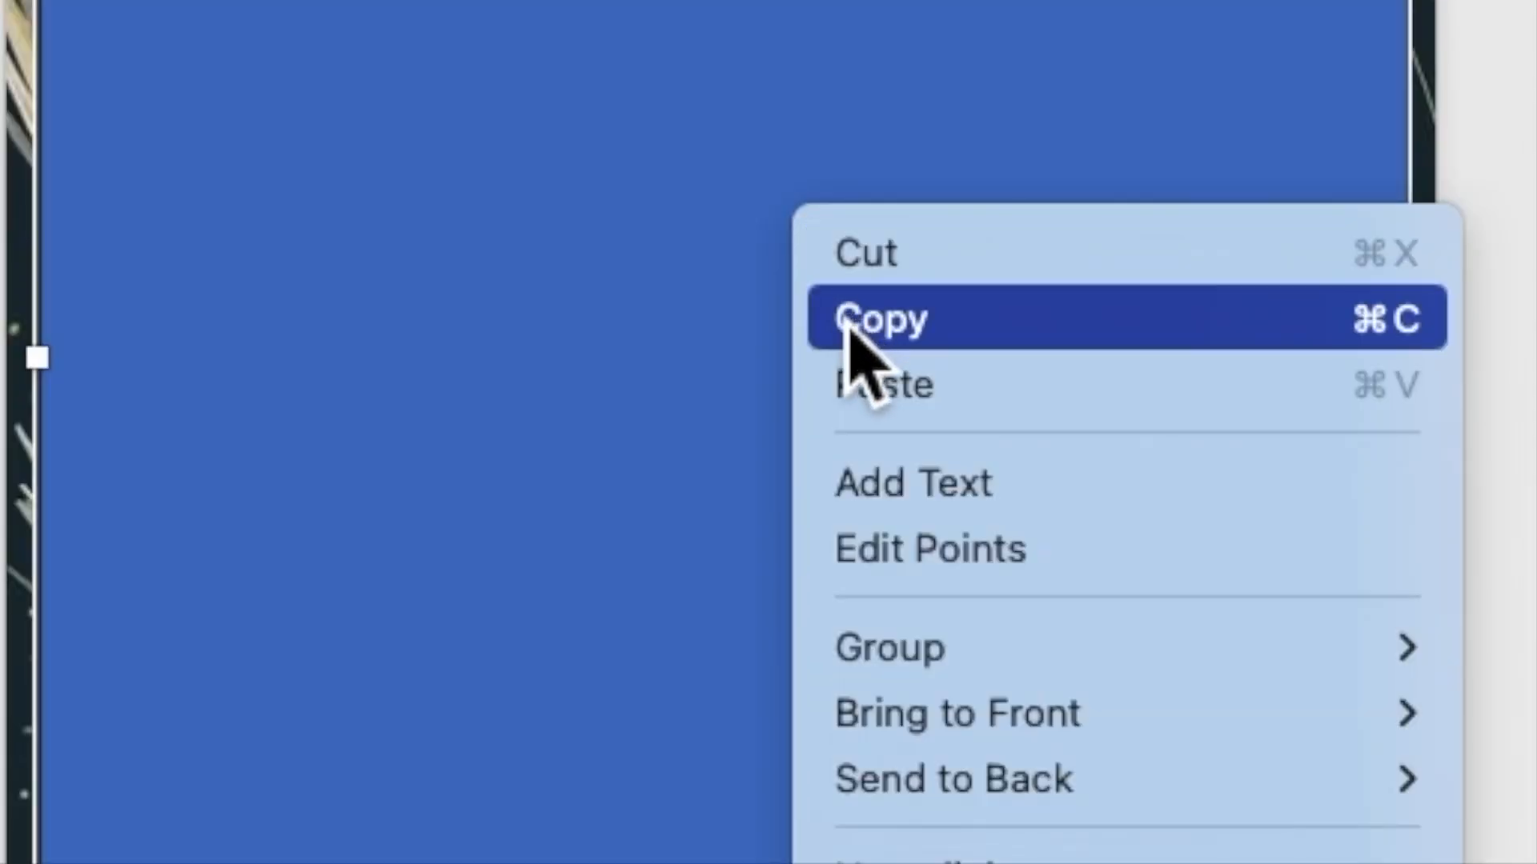
click(903, 494)
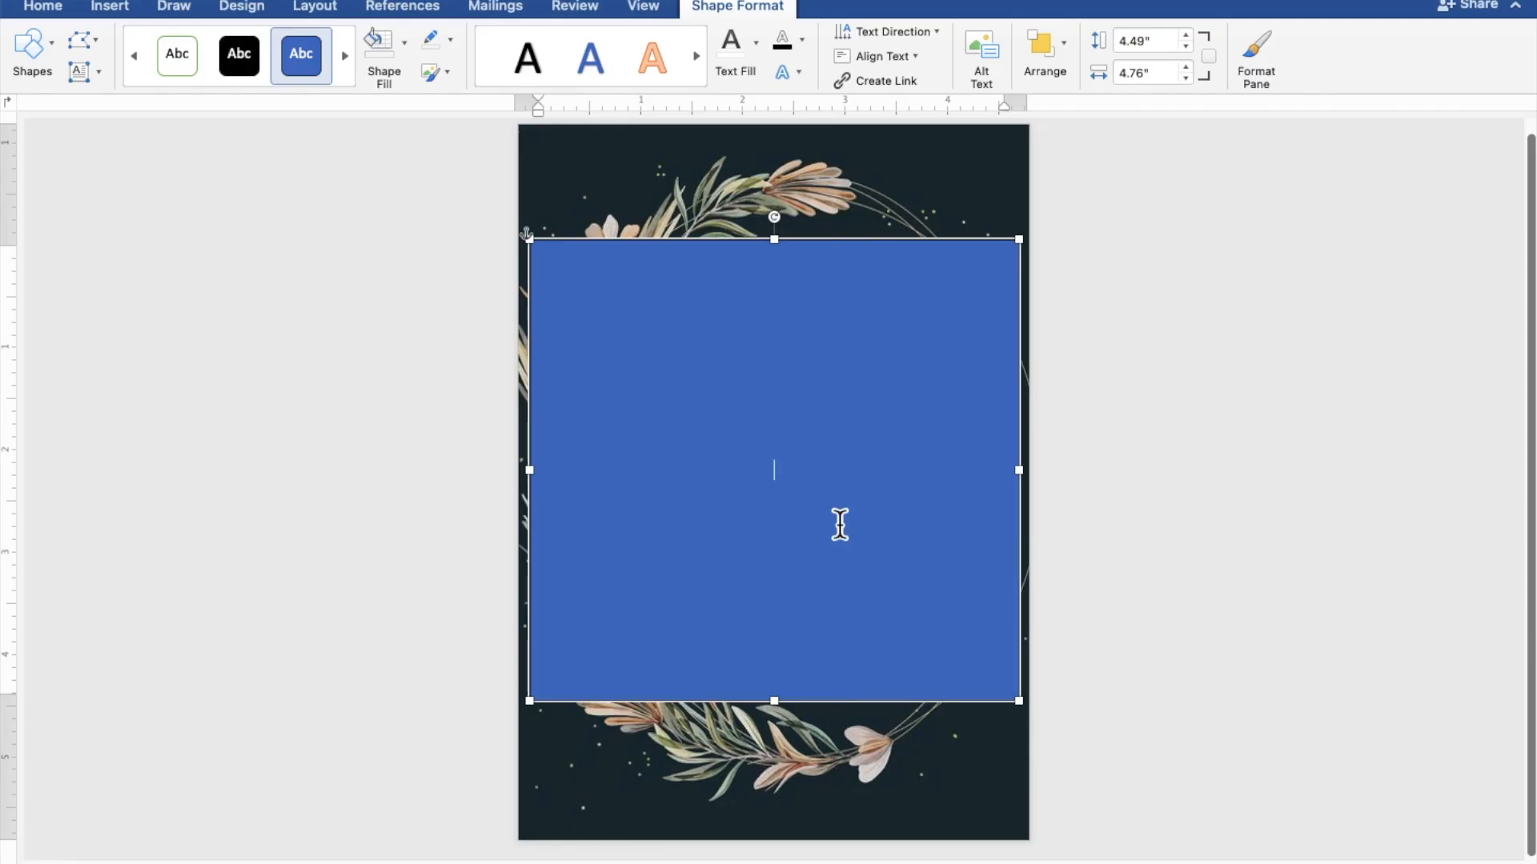
scroll(839, 524, up, 6)
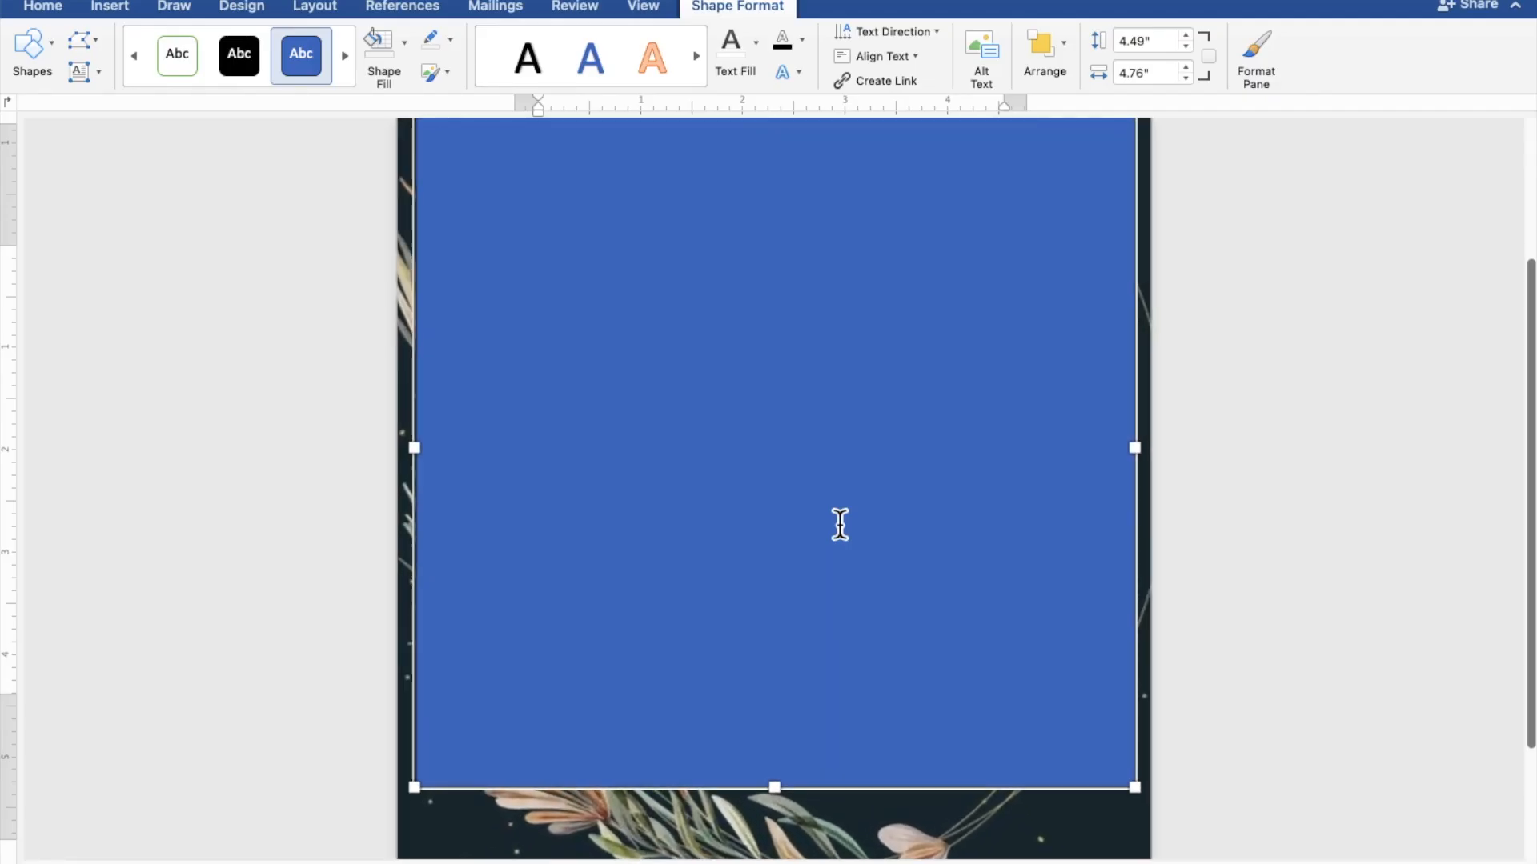
scroll(840, 525, up, 1)
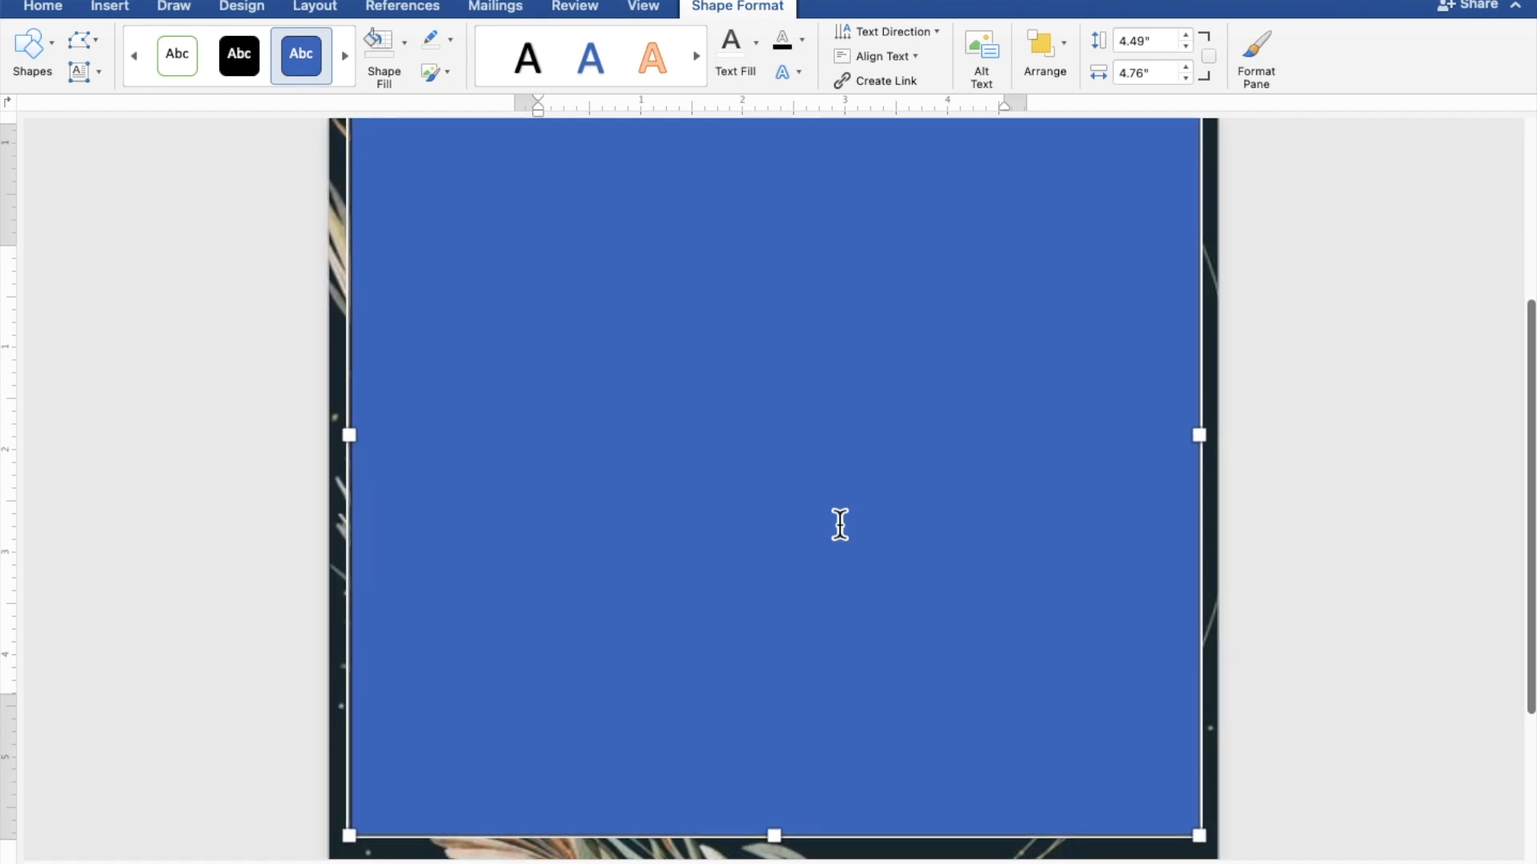
scroll(840, 524, up, 2)
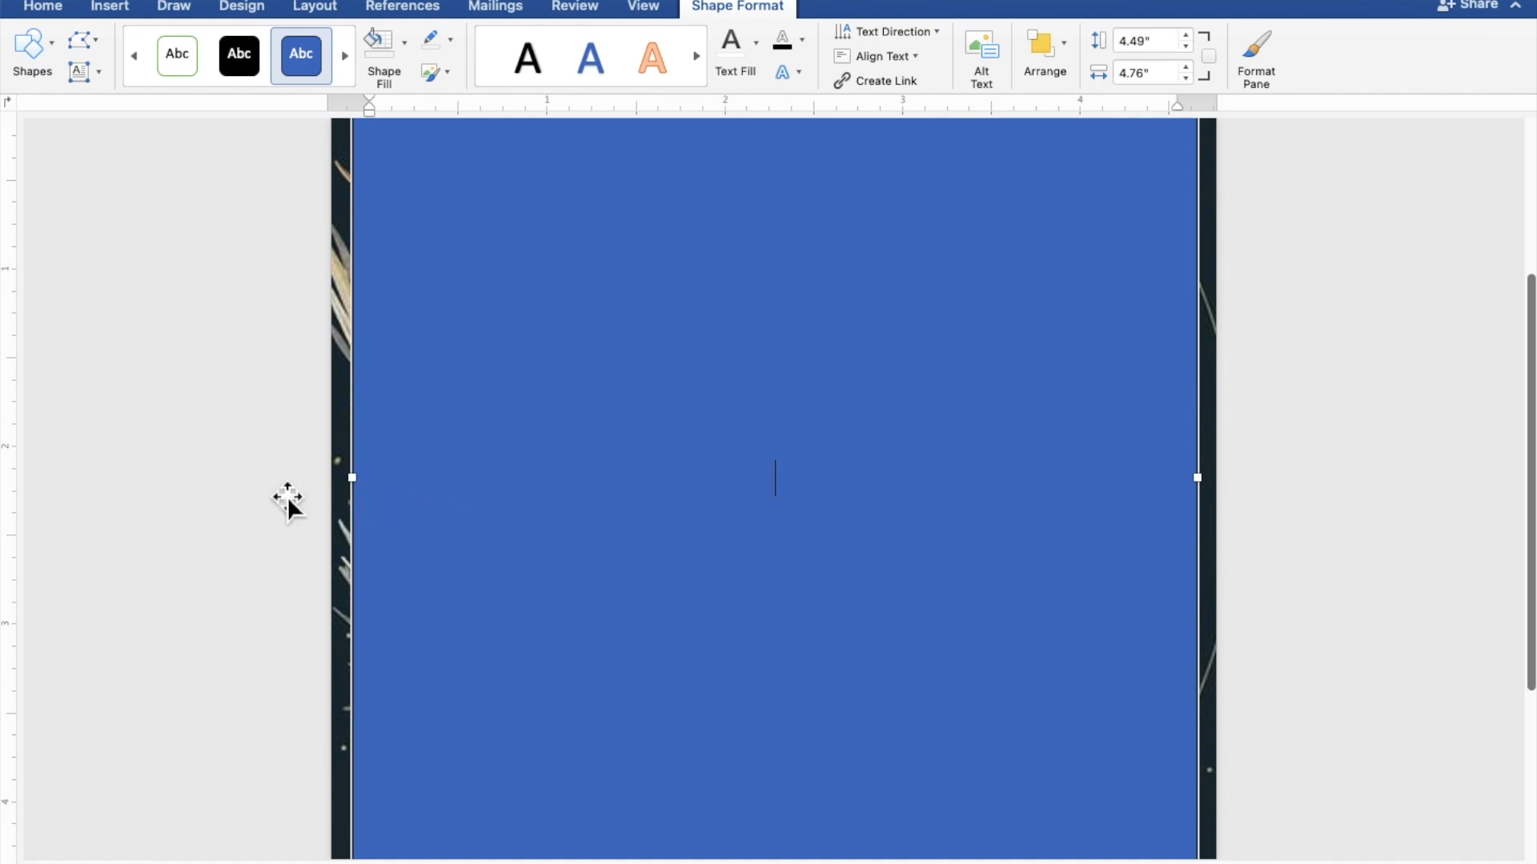
Type TOGETHER WITH THEIR FAMILIES, the groom's name, AND, and the bride's name on separate lines
text(TOGETHER)
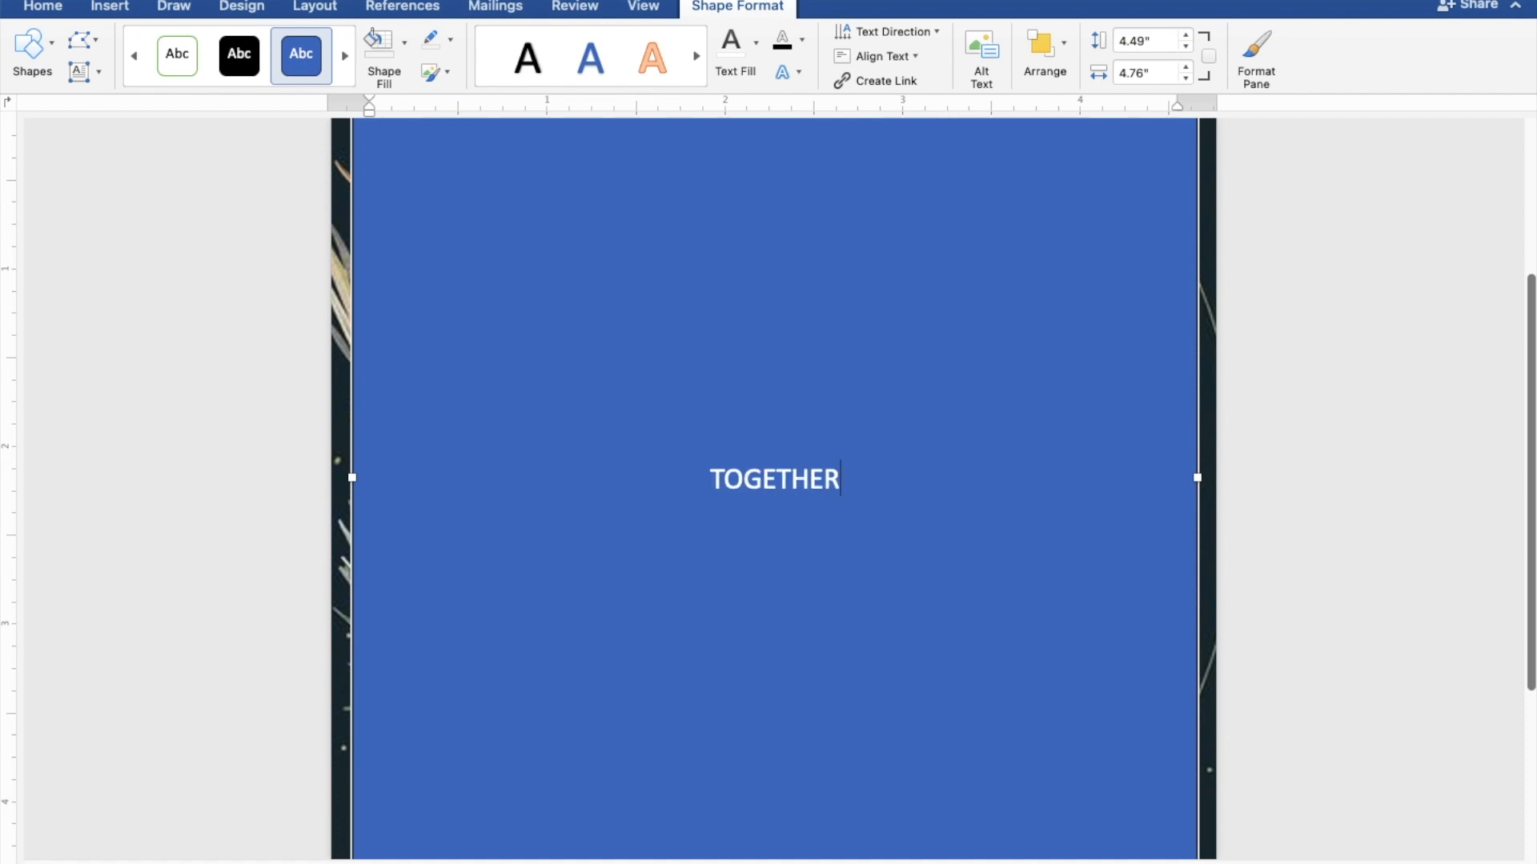
text( WI)
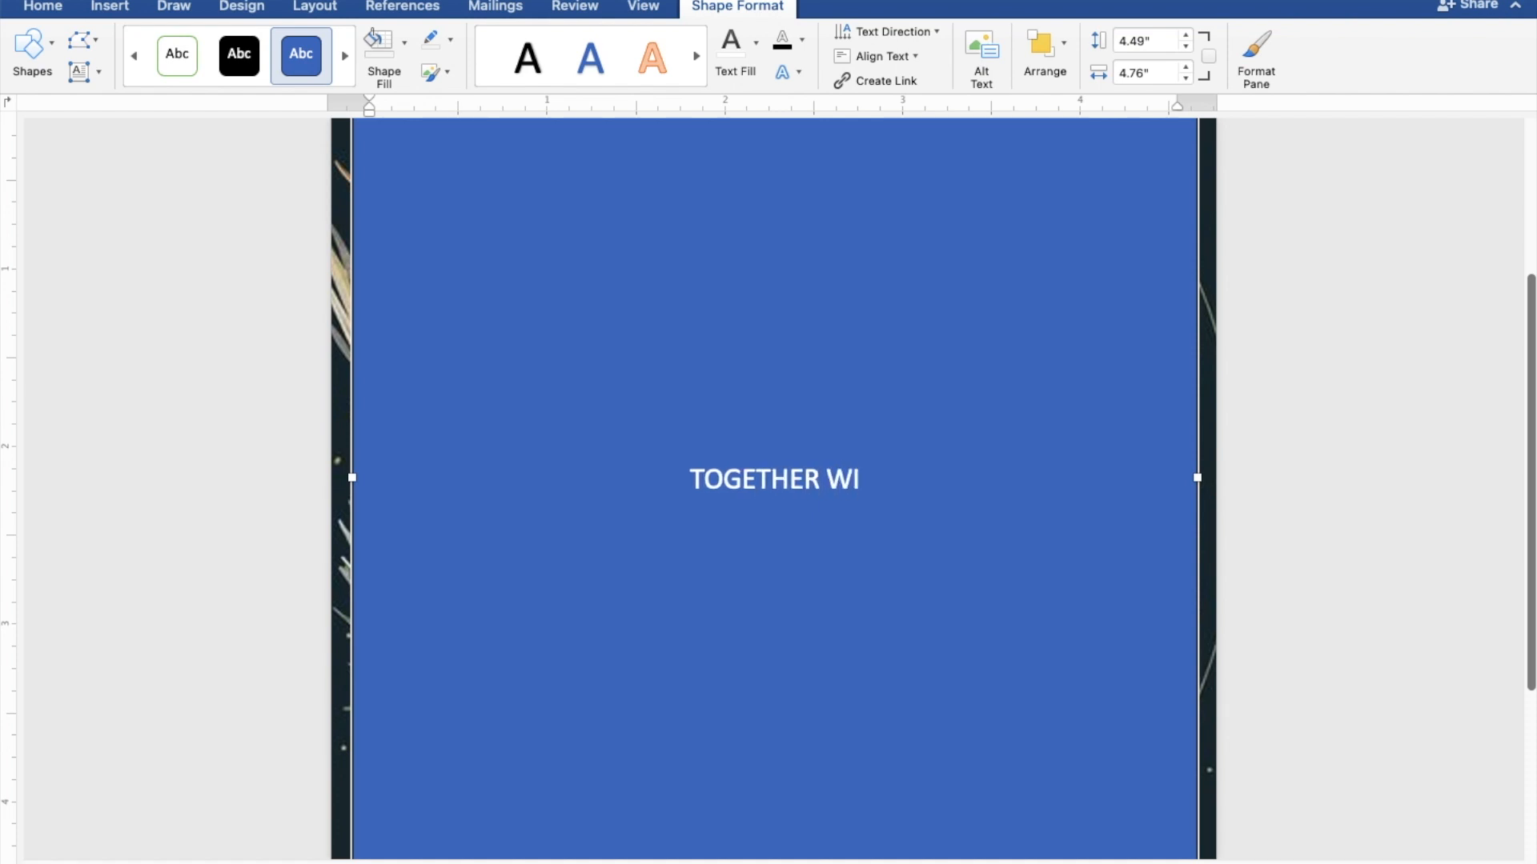
text(TH )
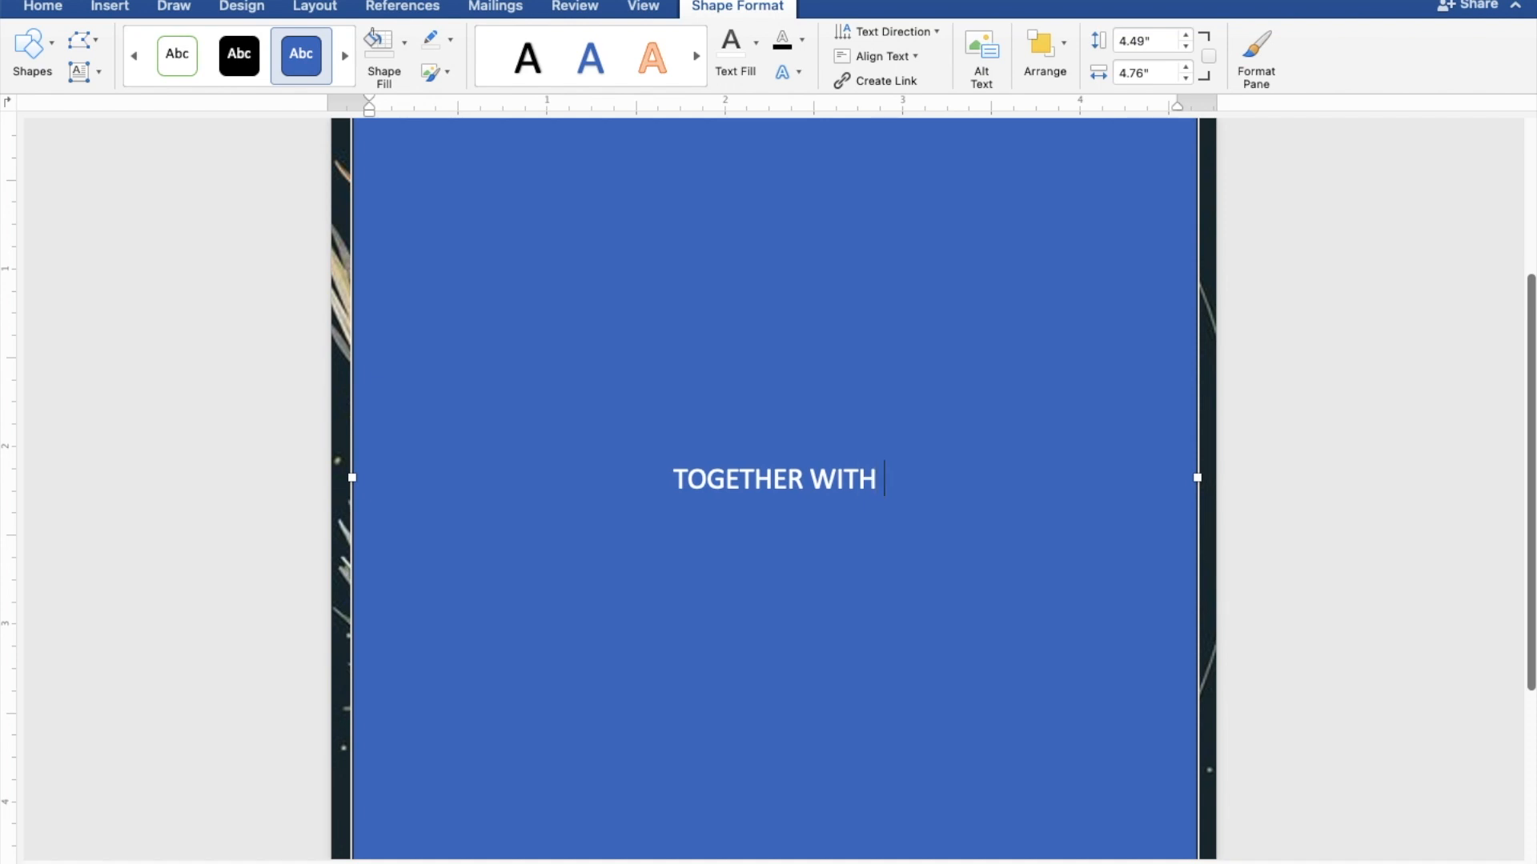
text(THEIR FA)
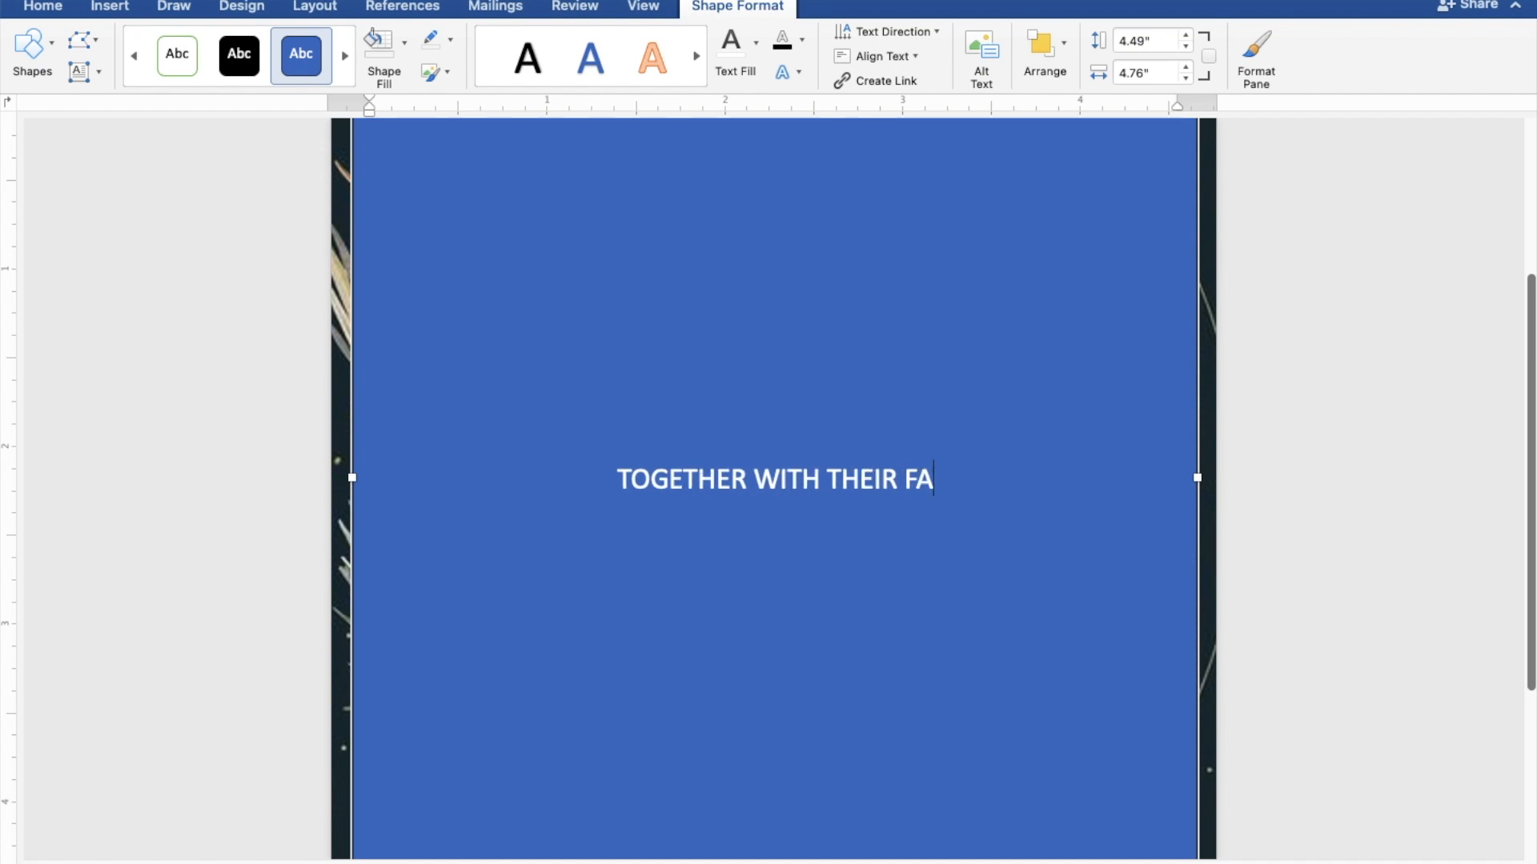
text(MILIES)
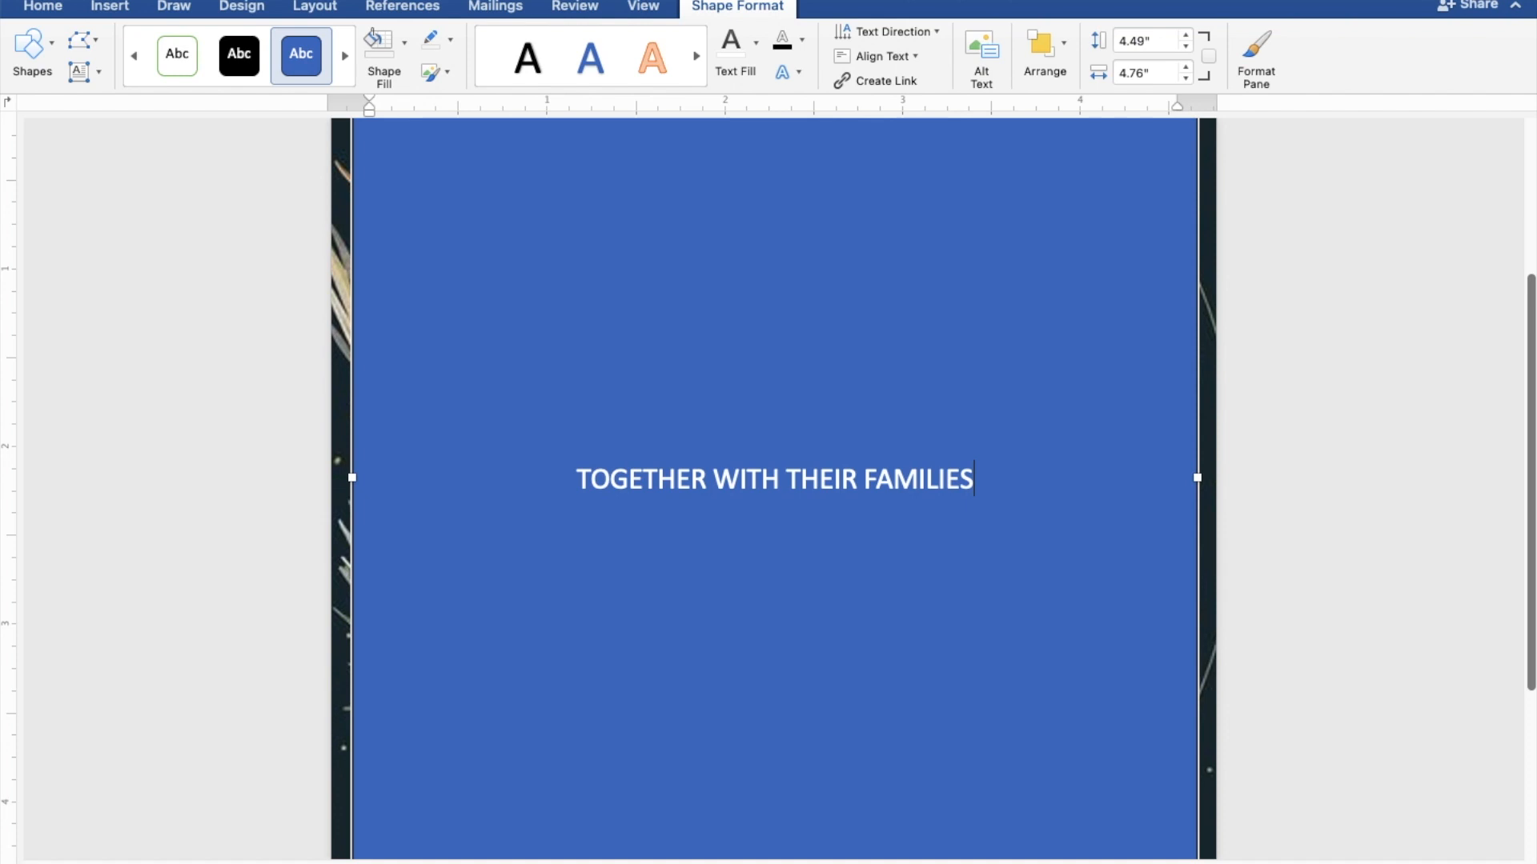
key(Return)
key(Return)
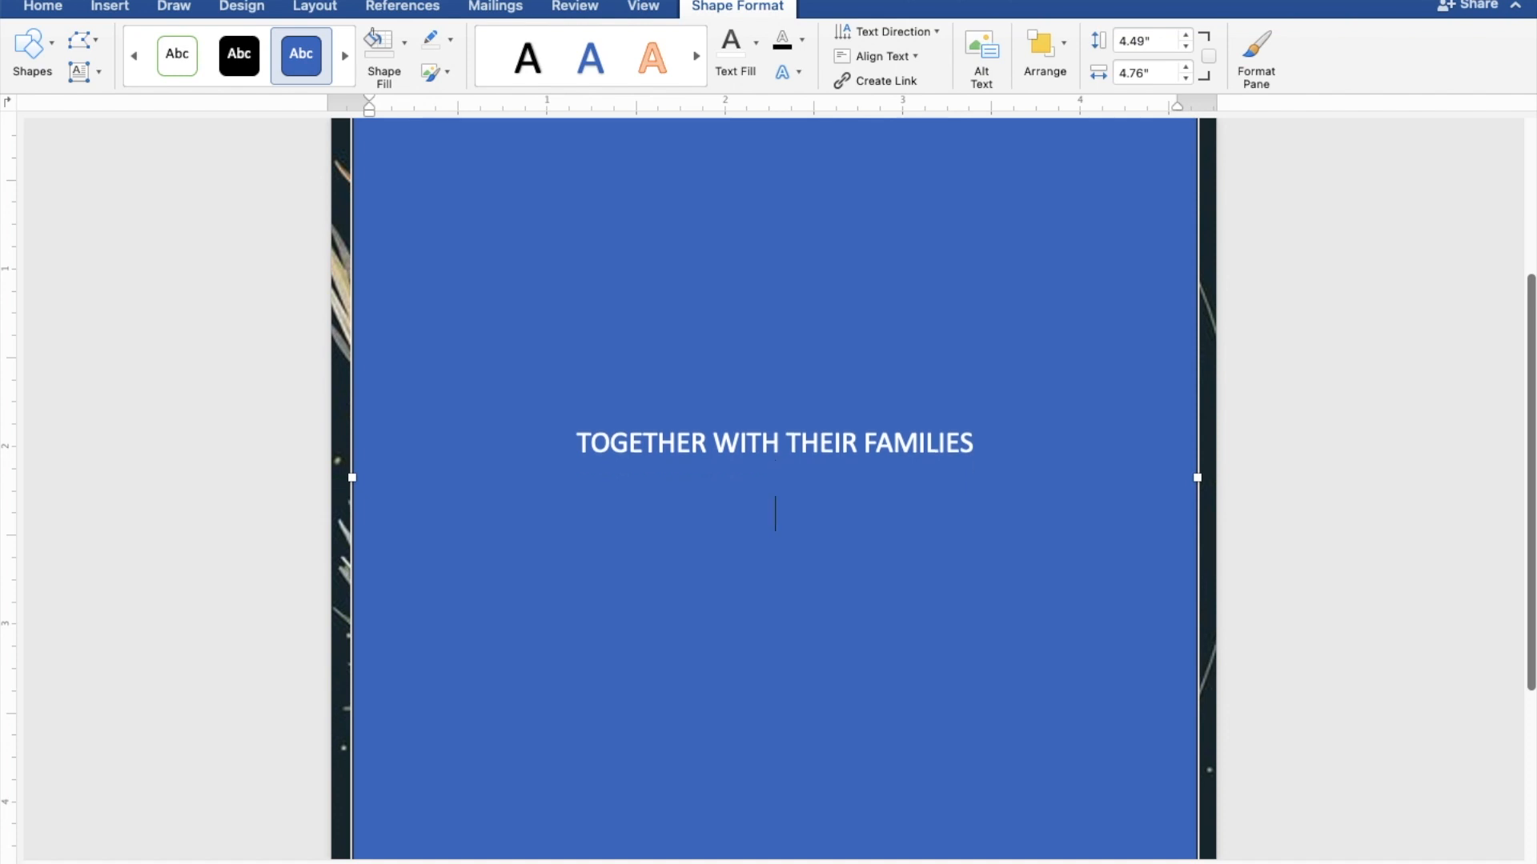
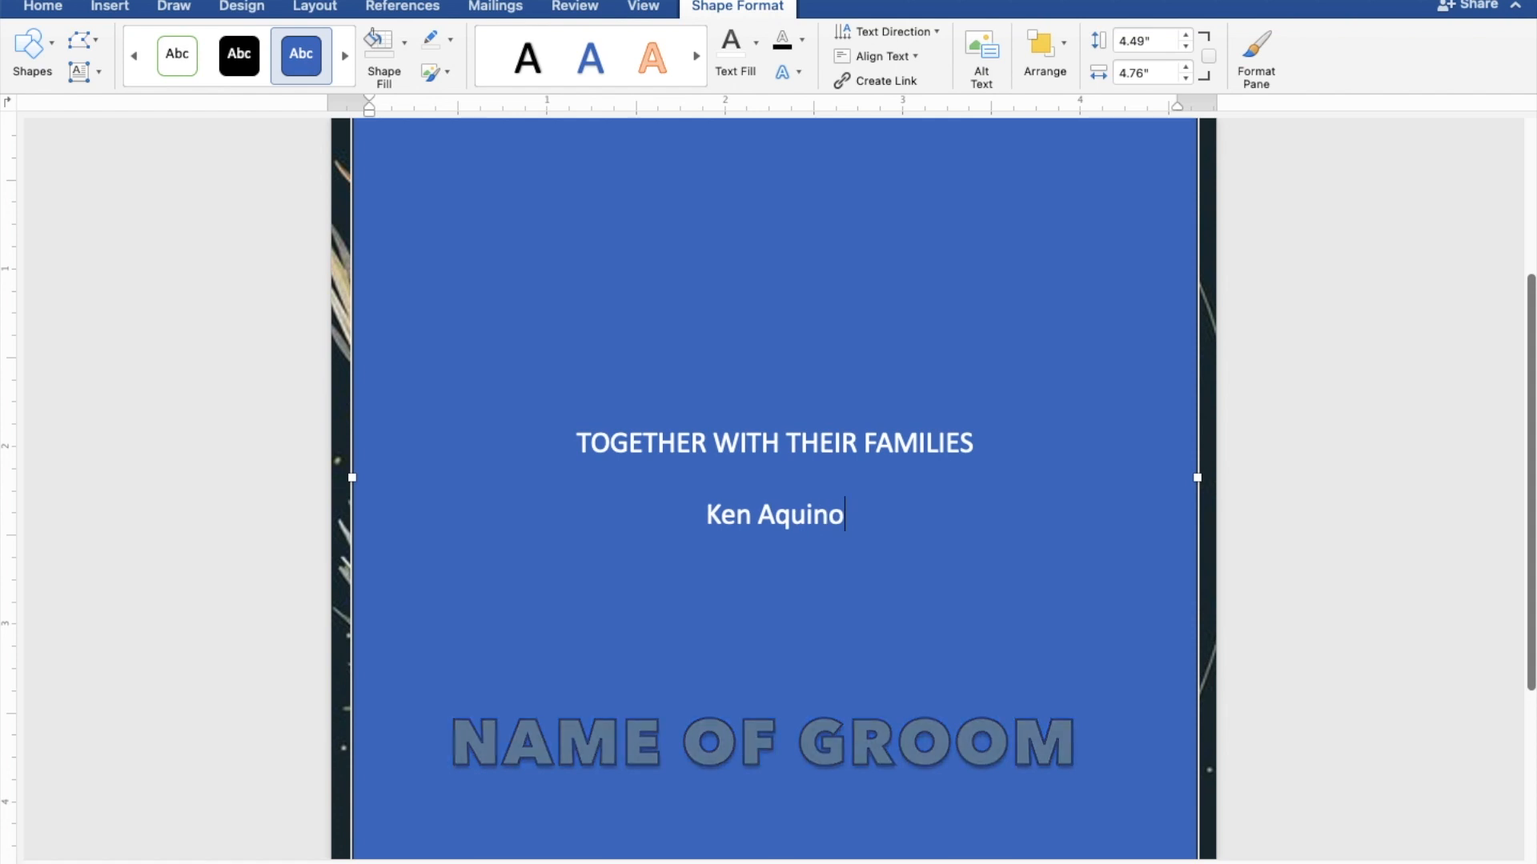
key(Return)
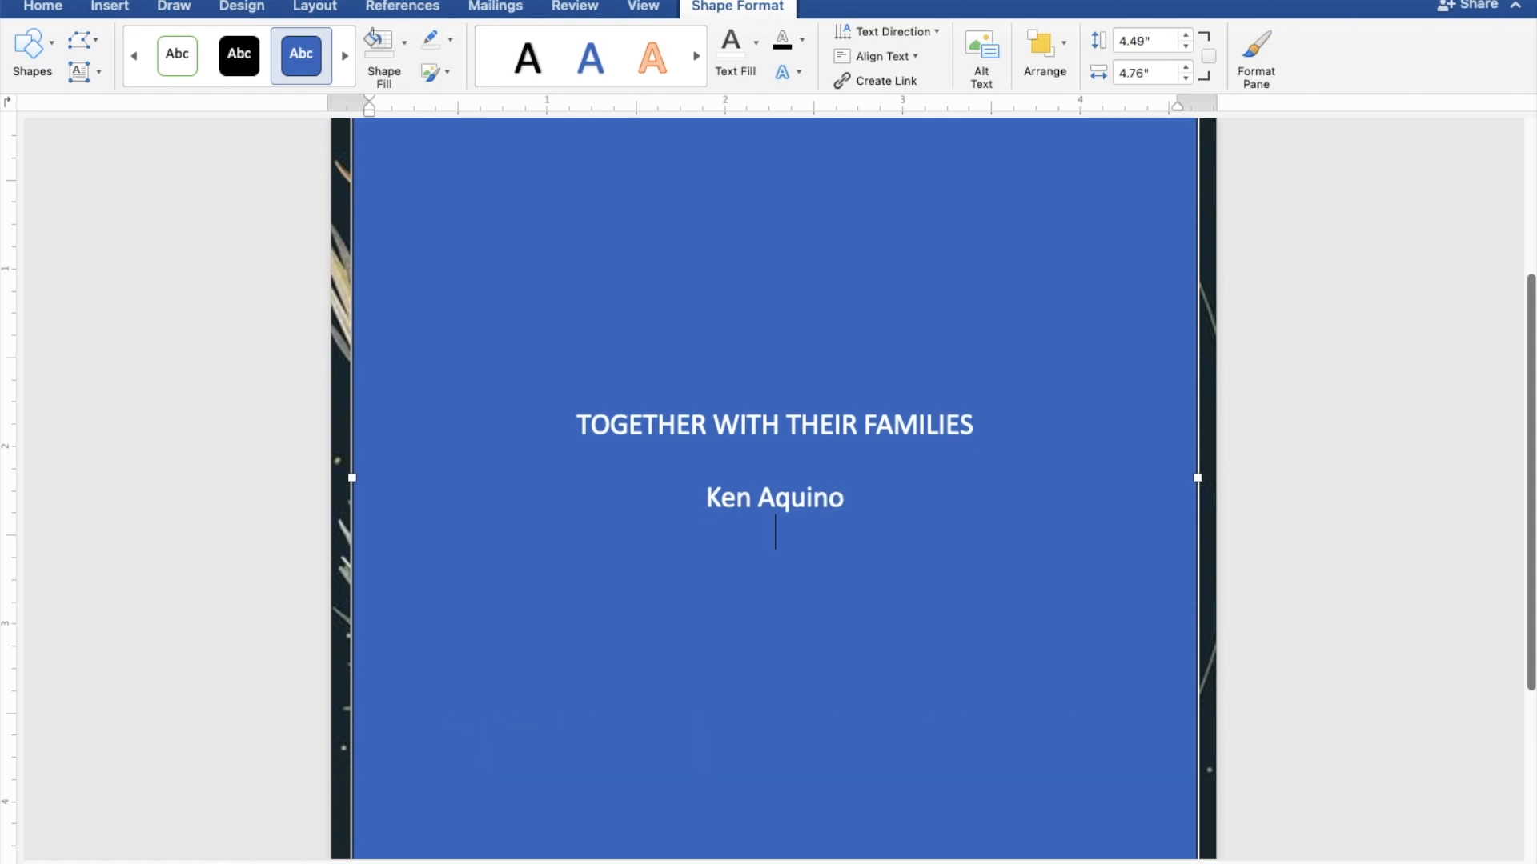
text(AND)
key(Return)
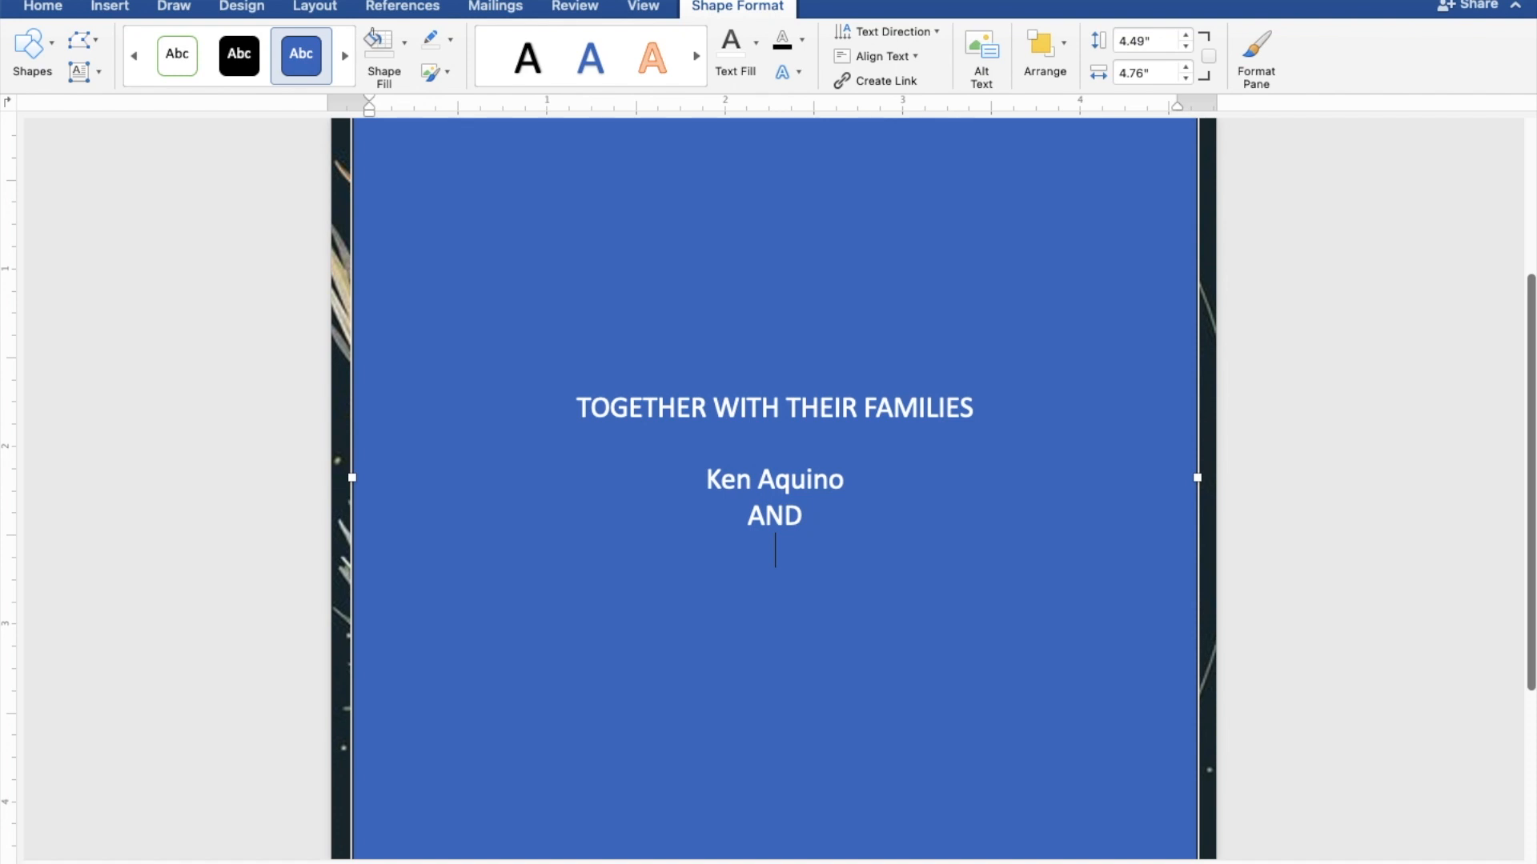
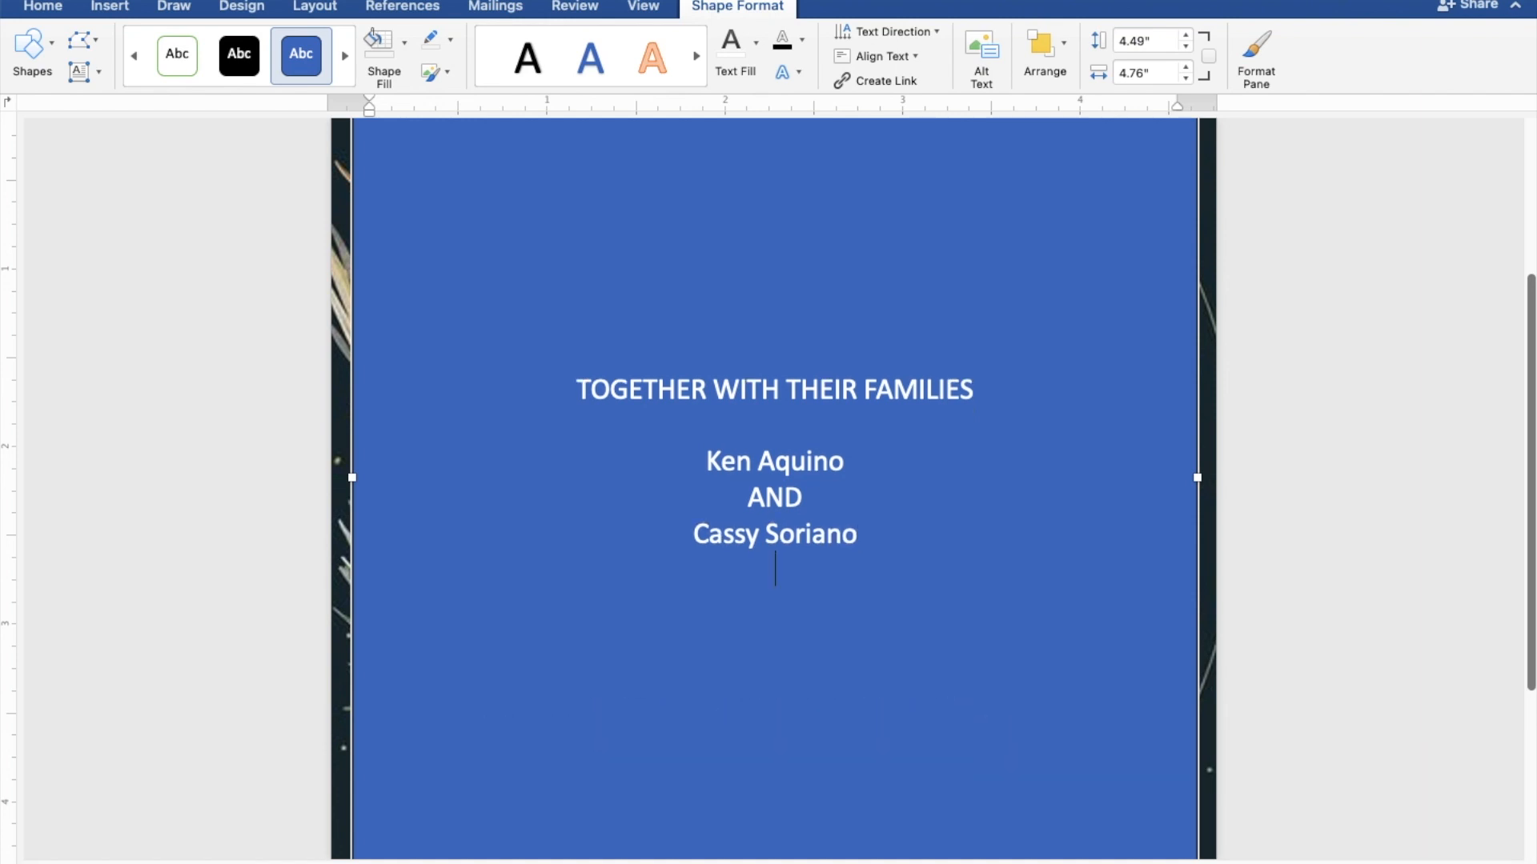
key(Return)
Add REQUEST THE PLEASURE OF YOUR PRESENCE and AS THEY JOYFULLY UNITE IN MARRIAGE on separate lines
text(R)
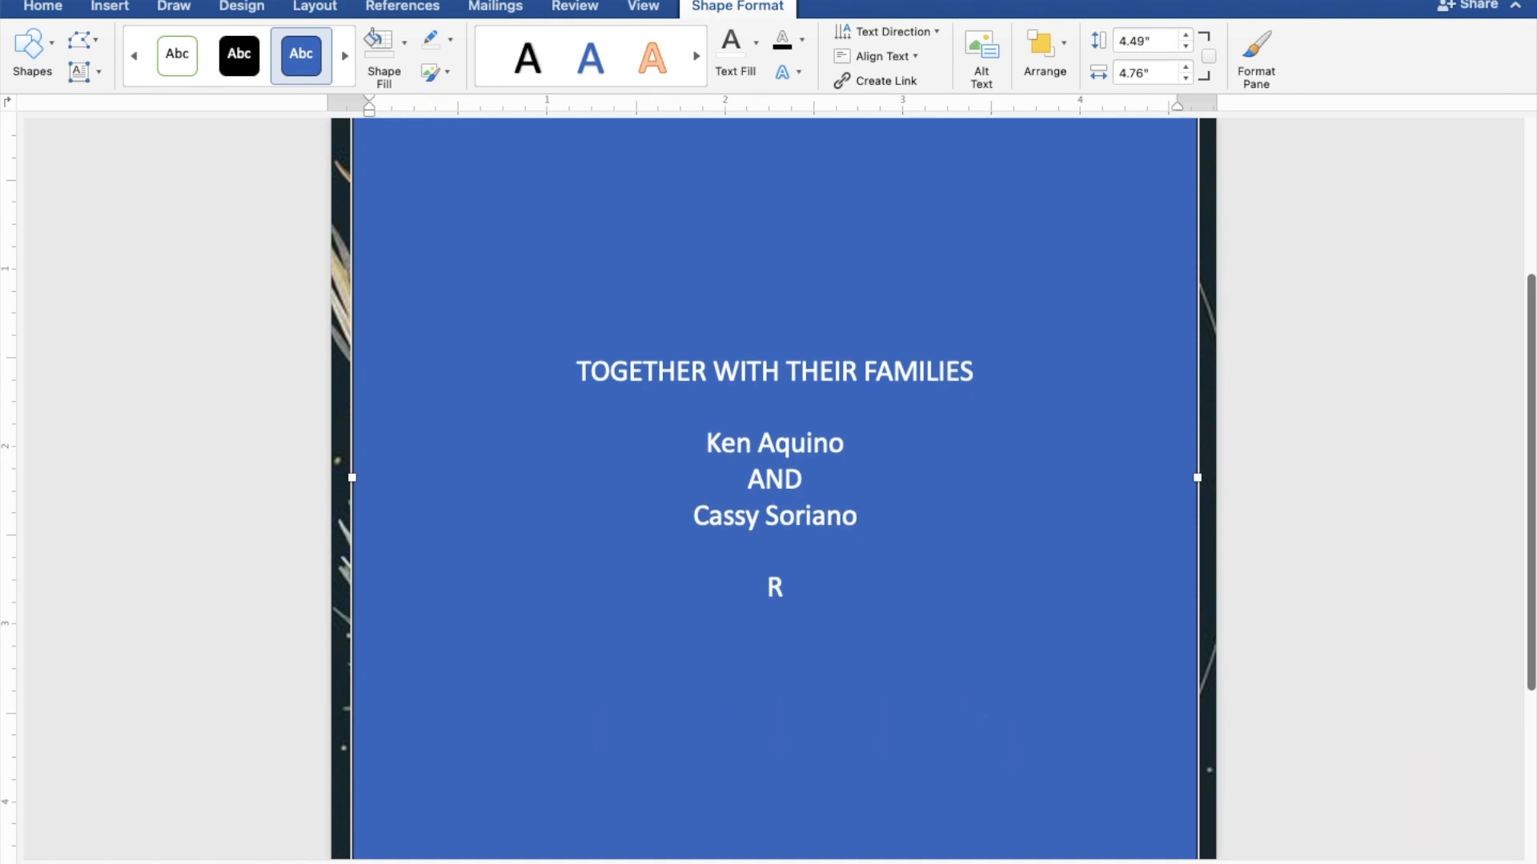
text(EQUEST)
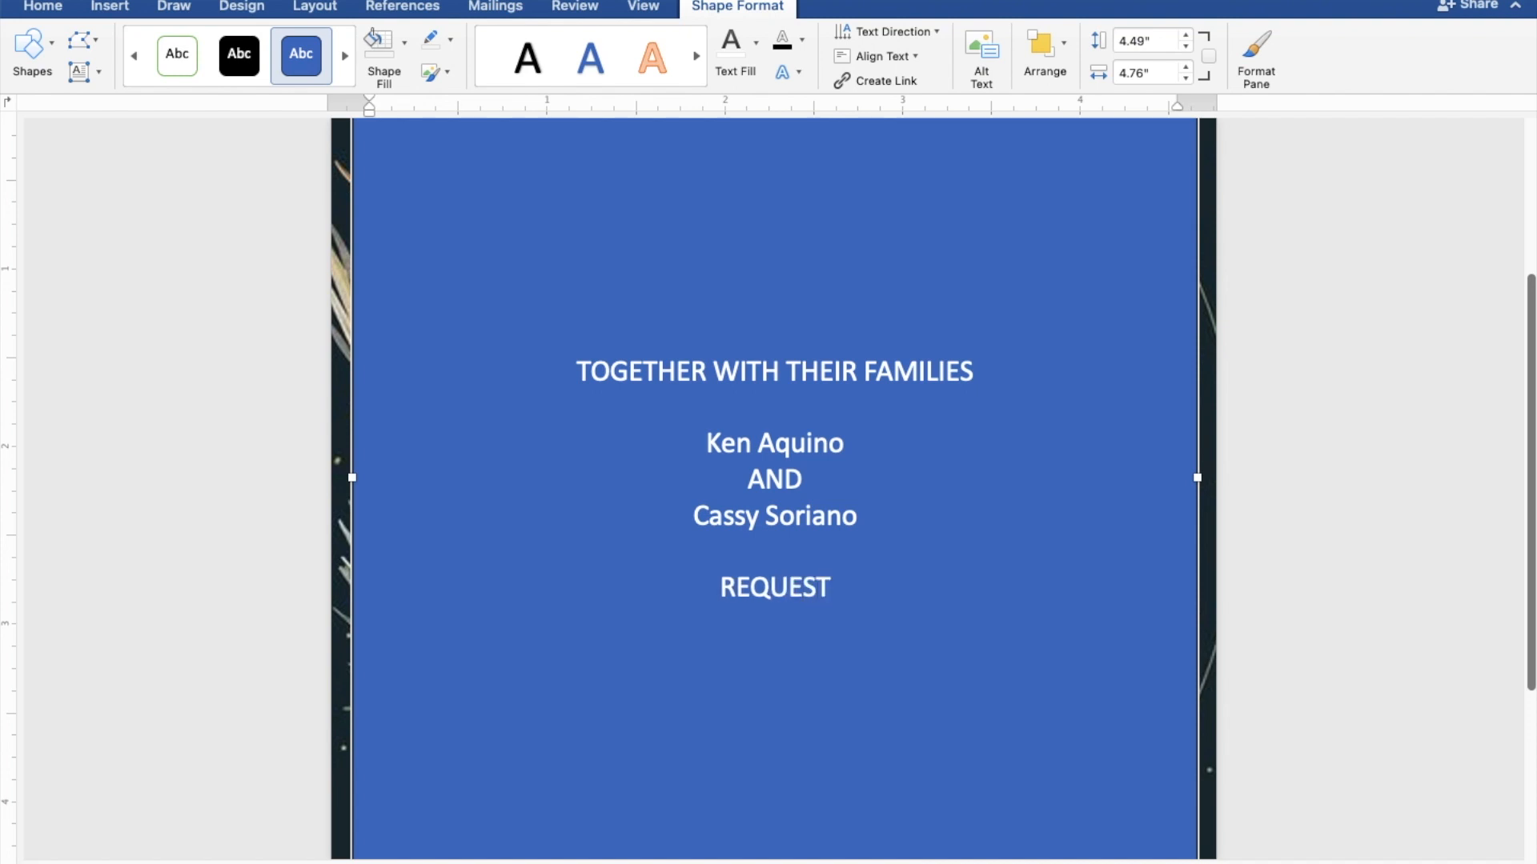
text( TH)
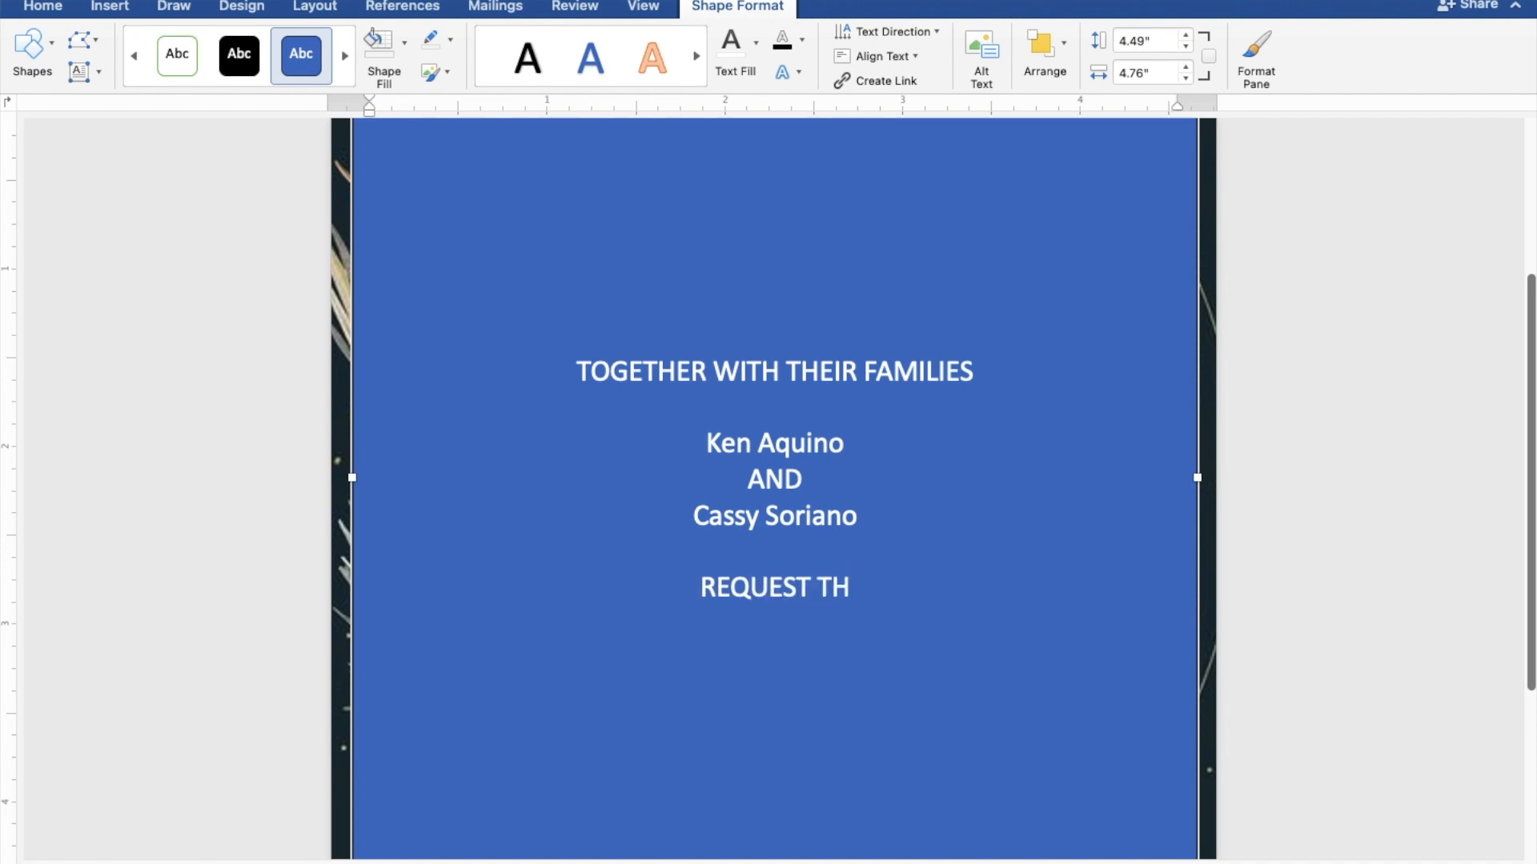
text(E PLE)
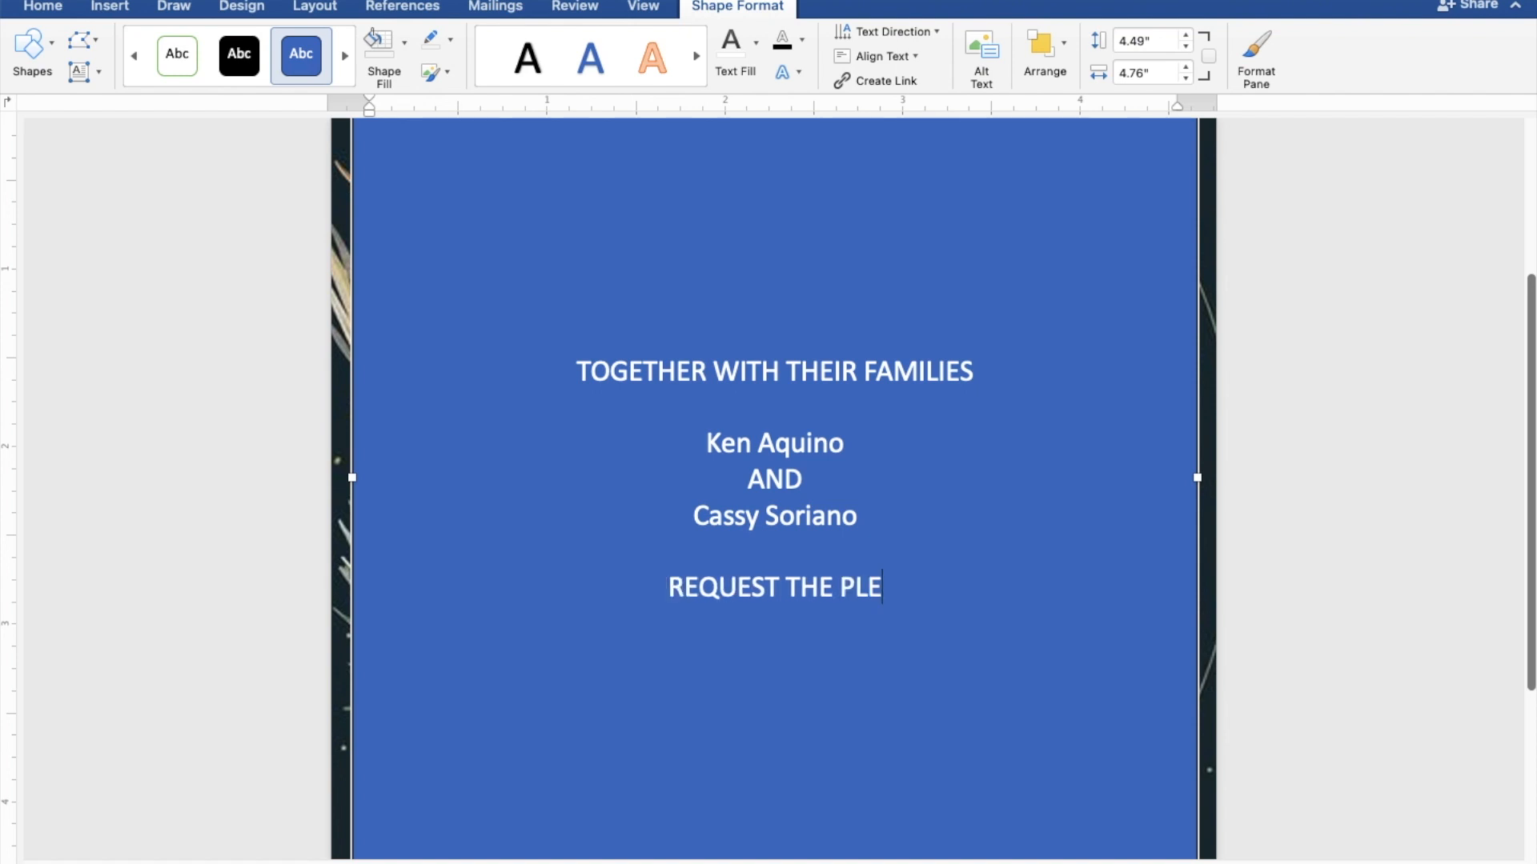
text(ASU)
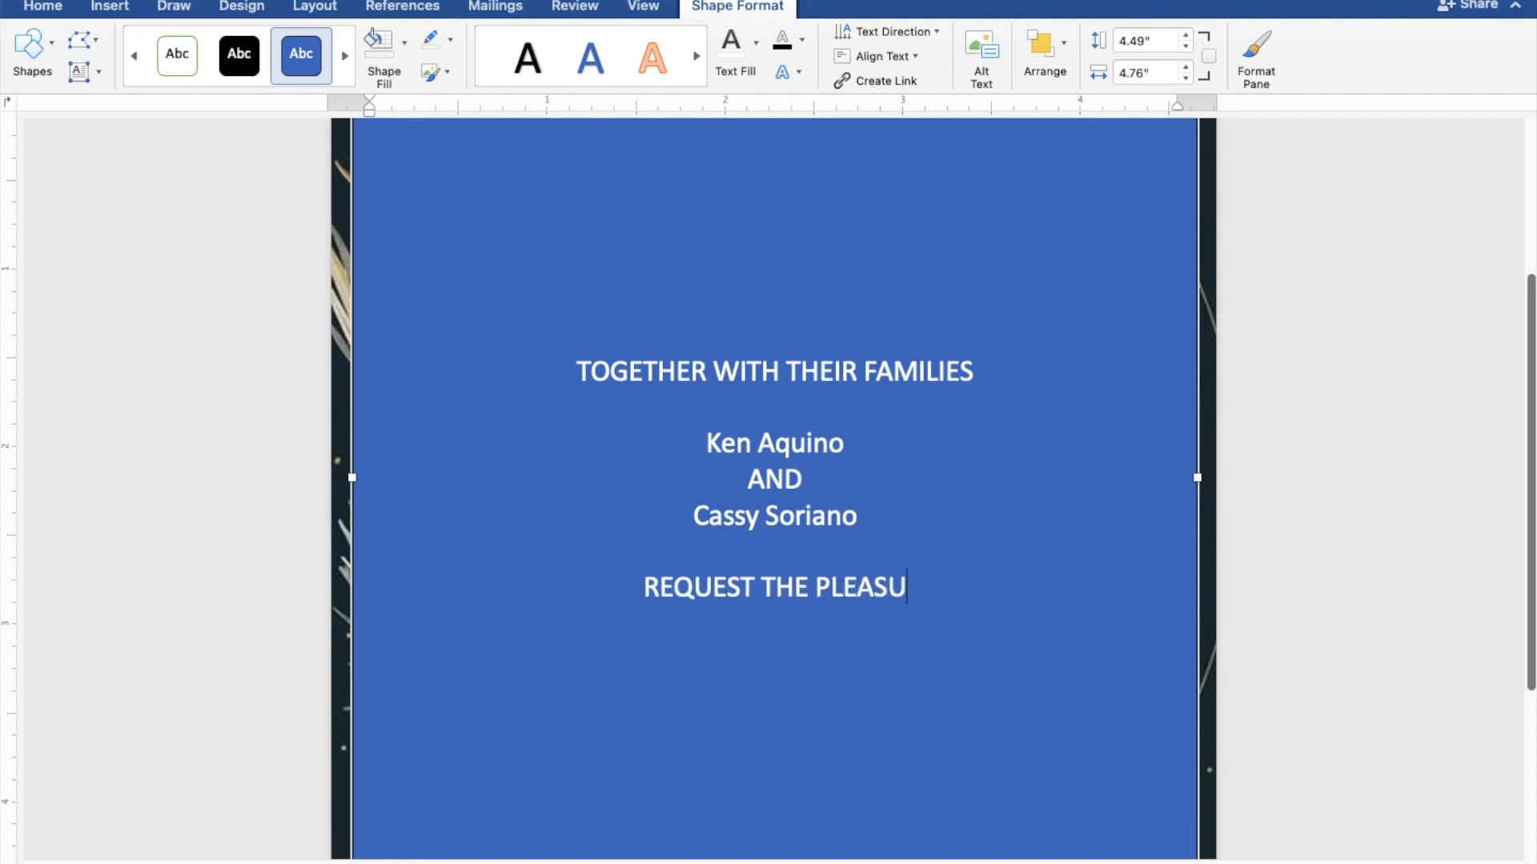
text(RE )
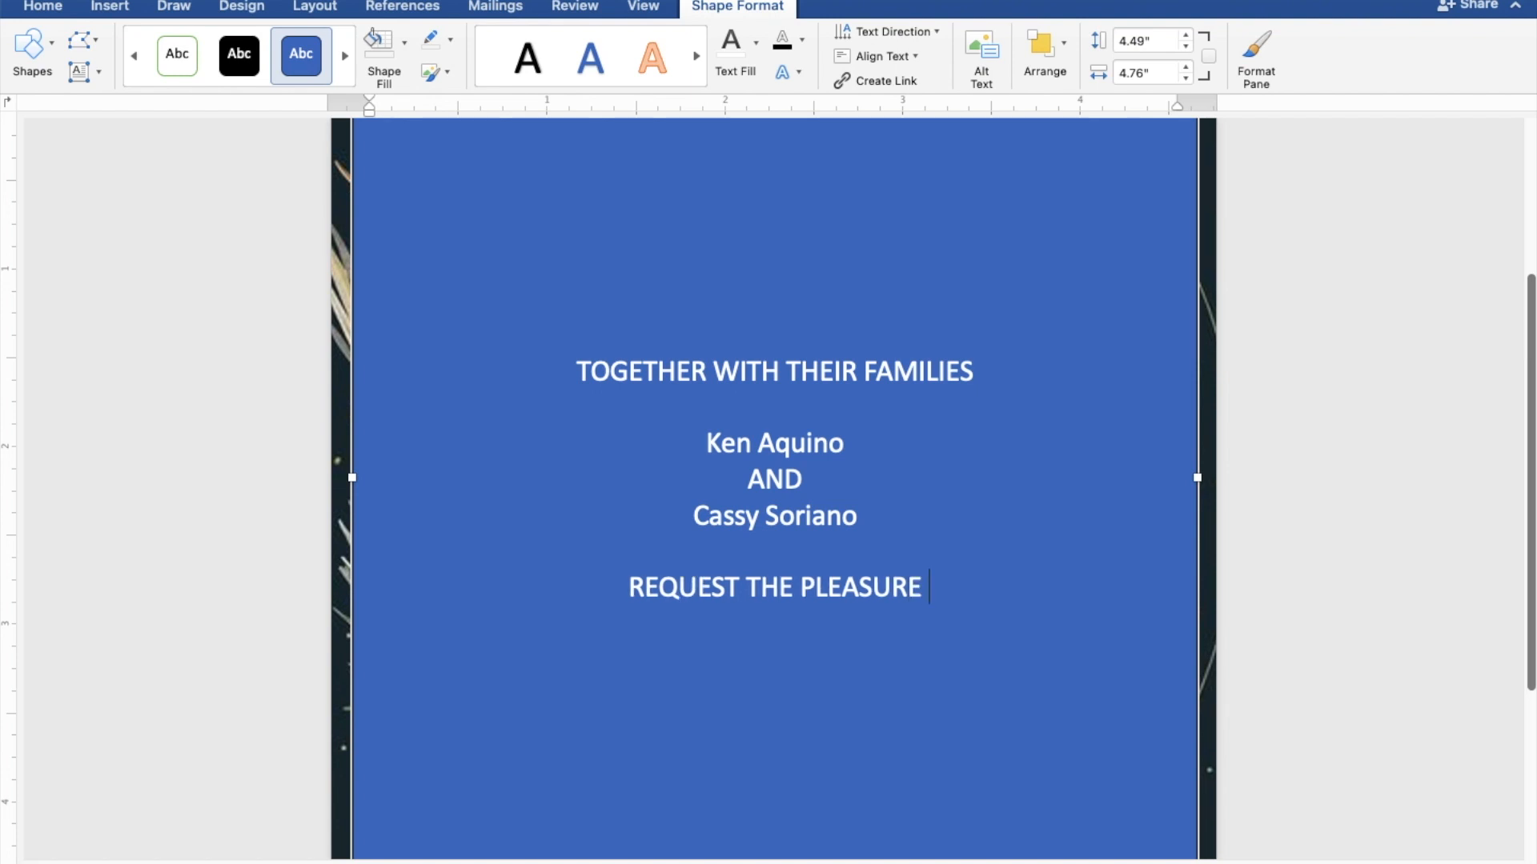
text(OF )
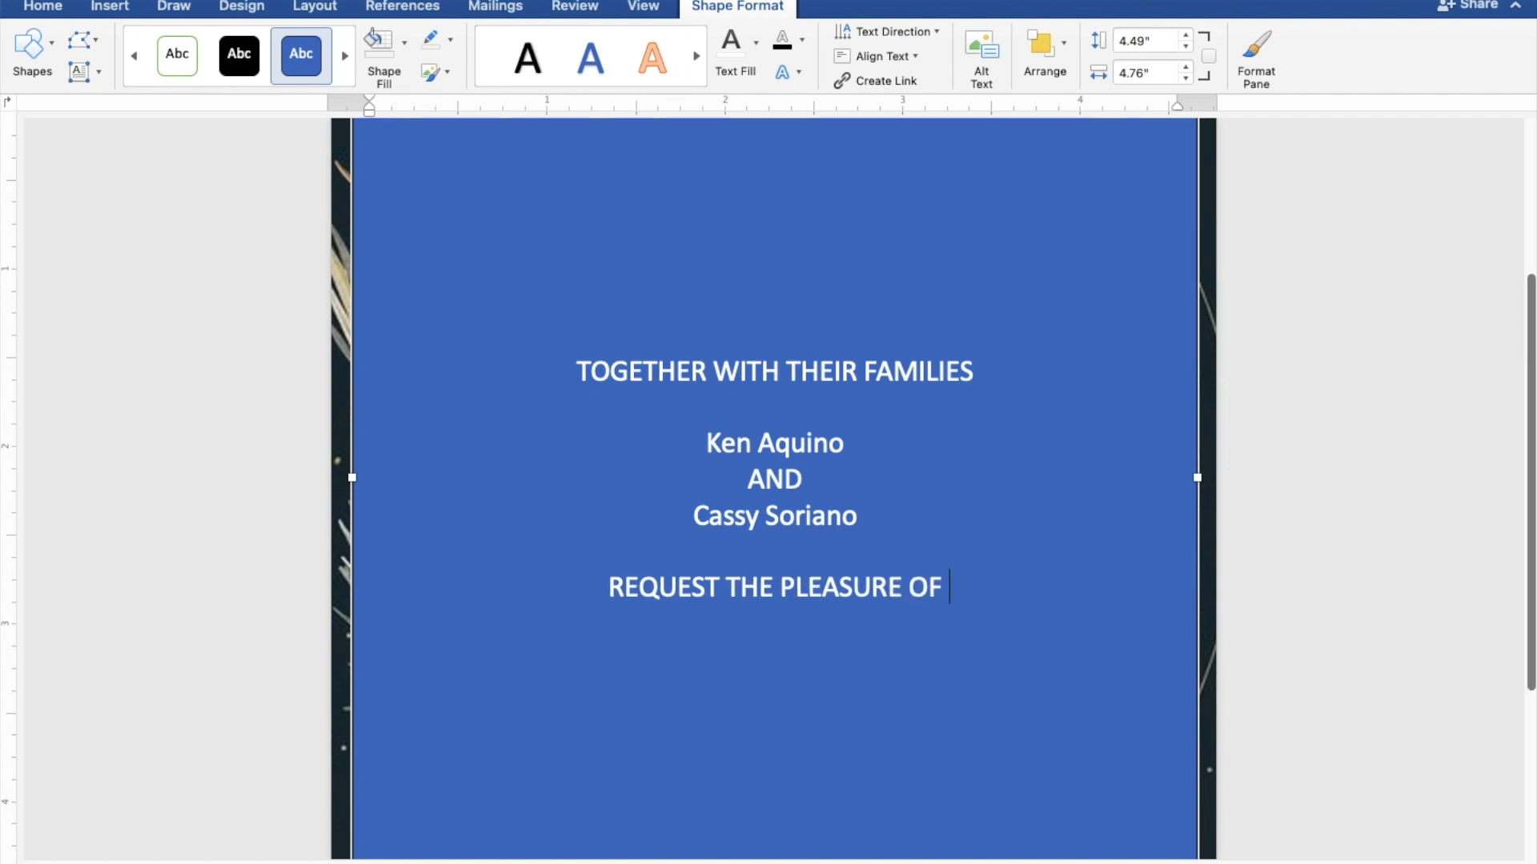
text(YOU)
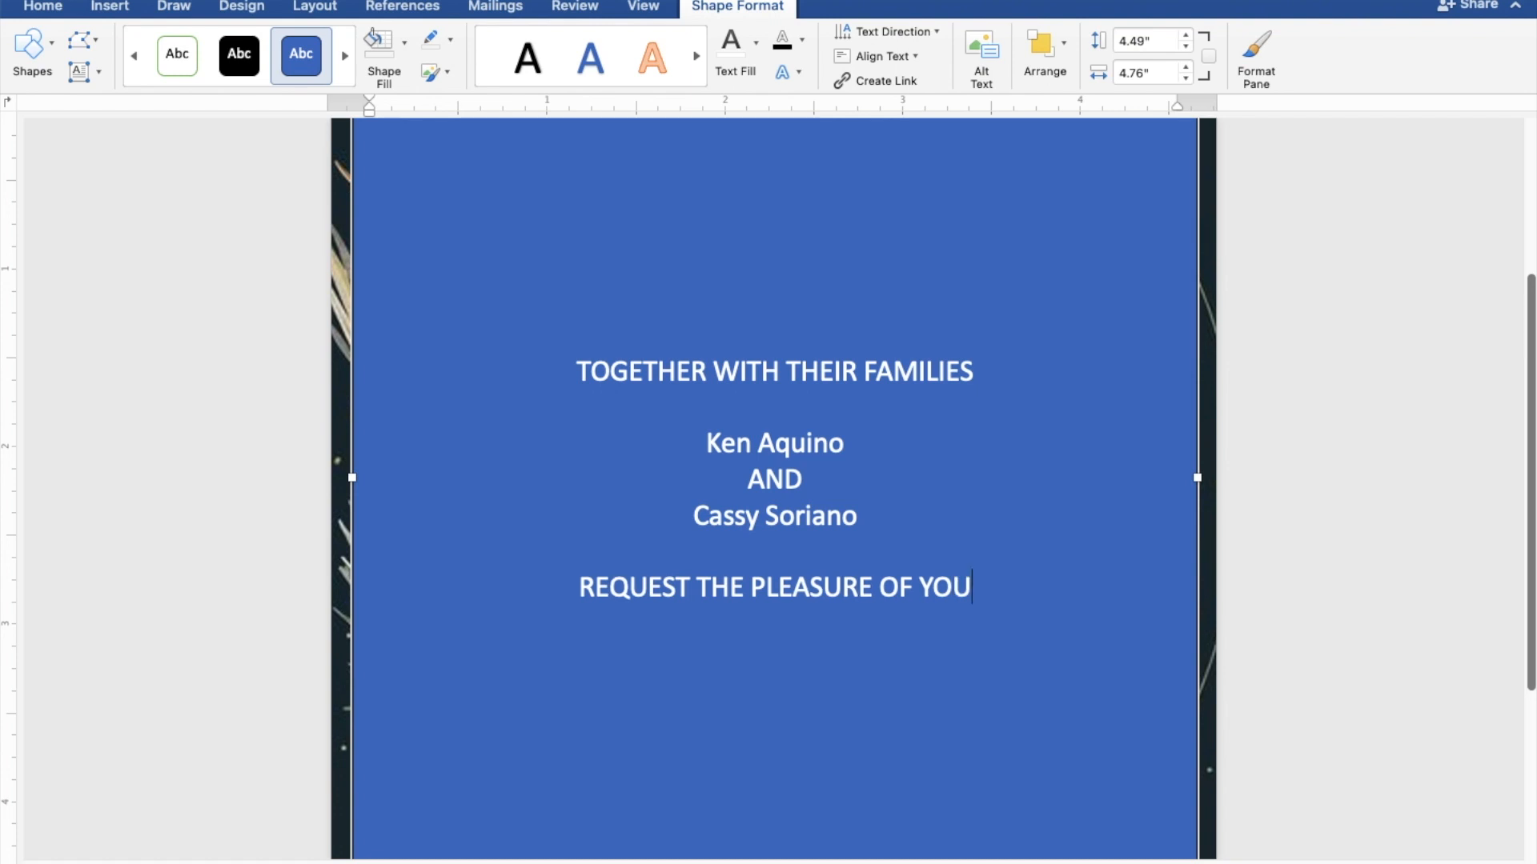
text(R P)
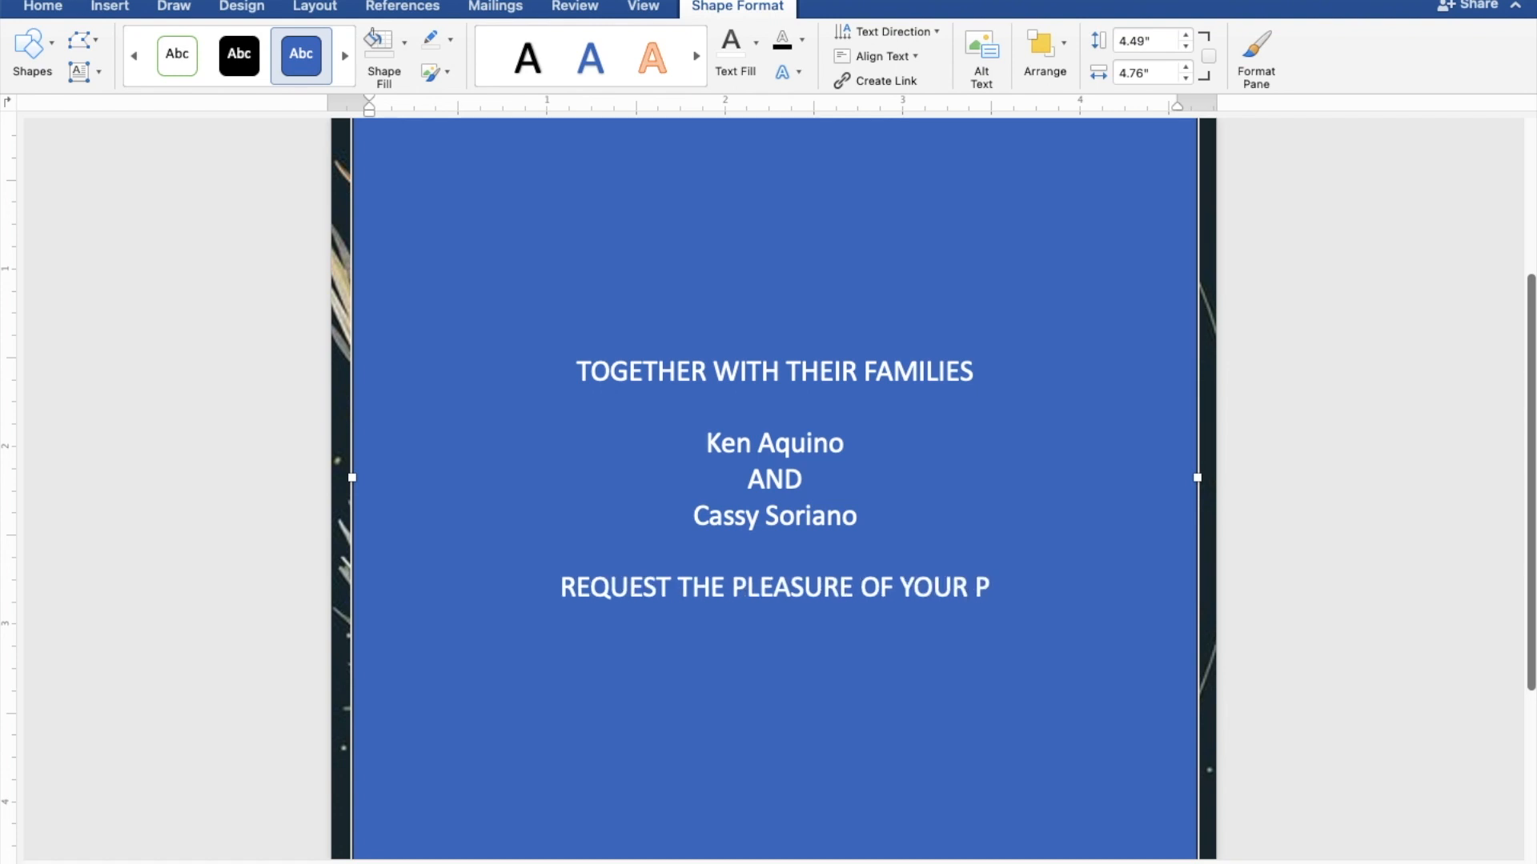
text(RES)
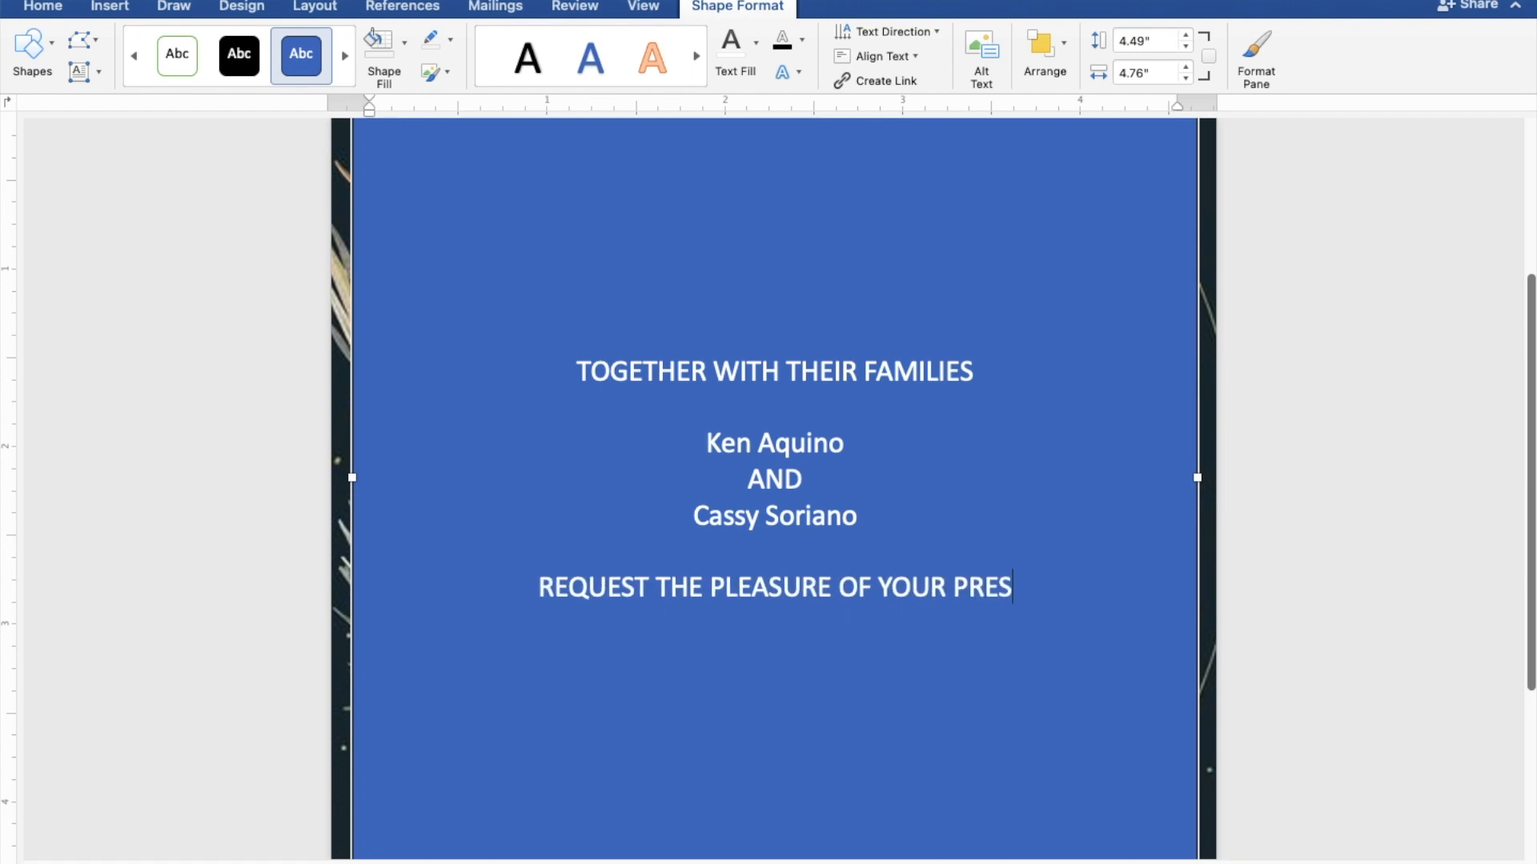
text(ENCE)
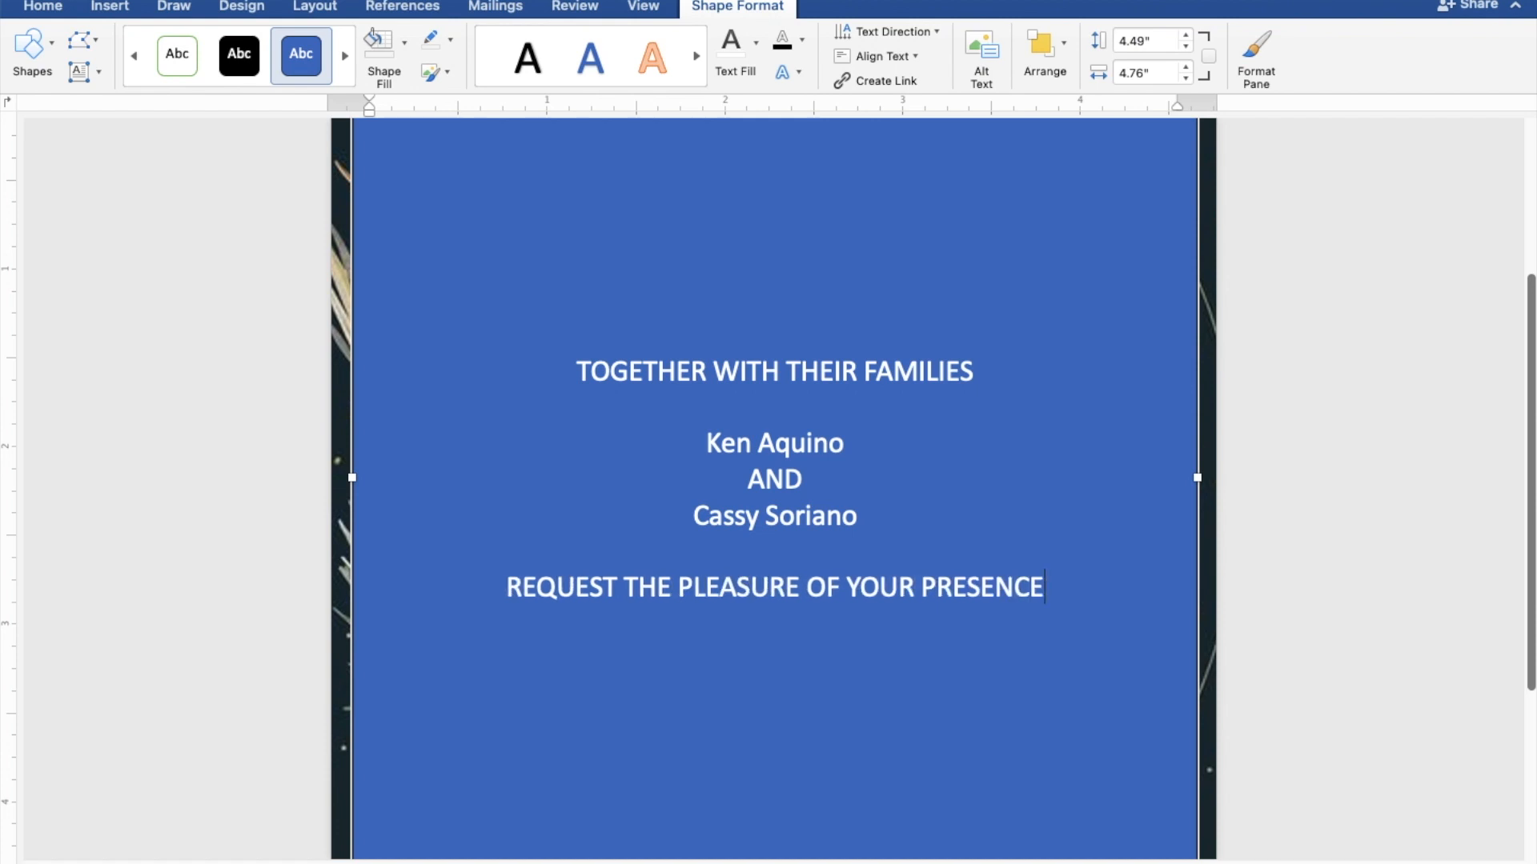
key(Return)
text(AS THEY)
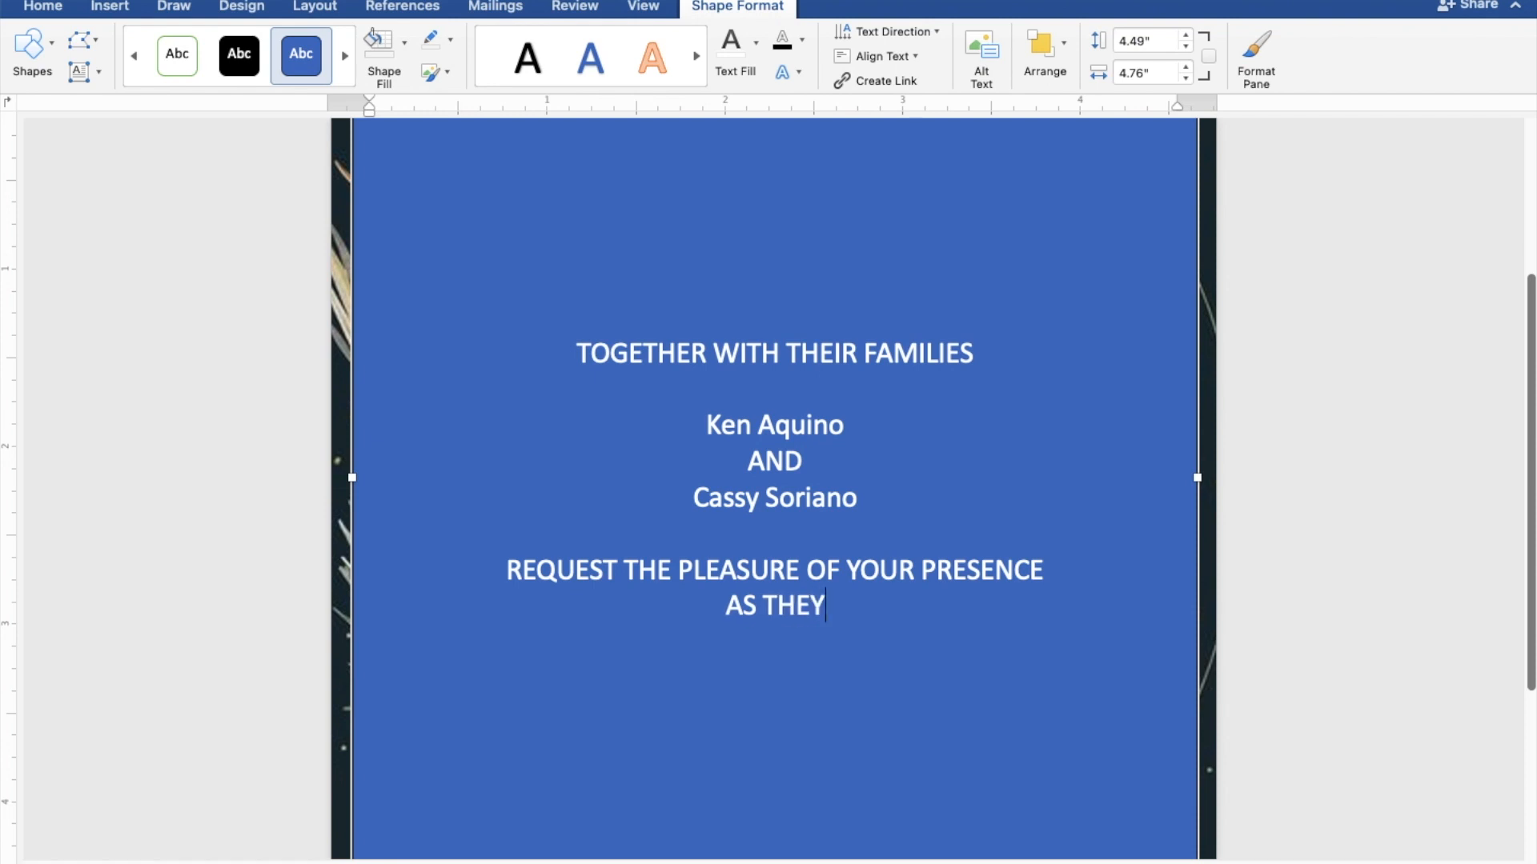
text( J)
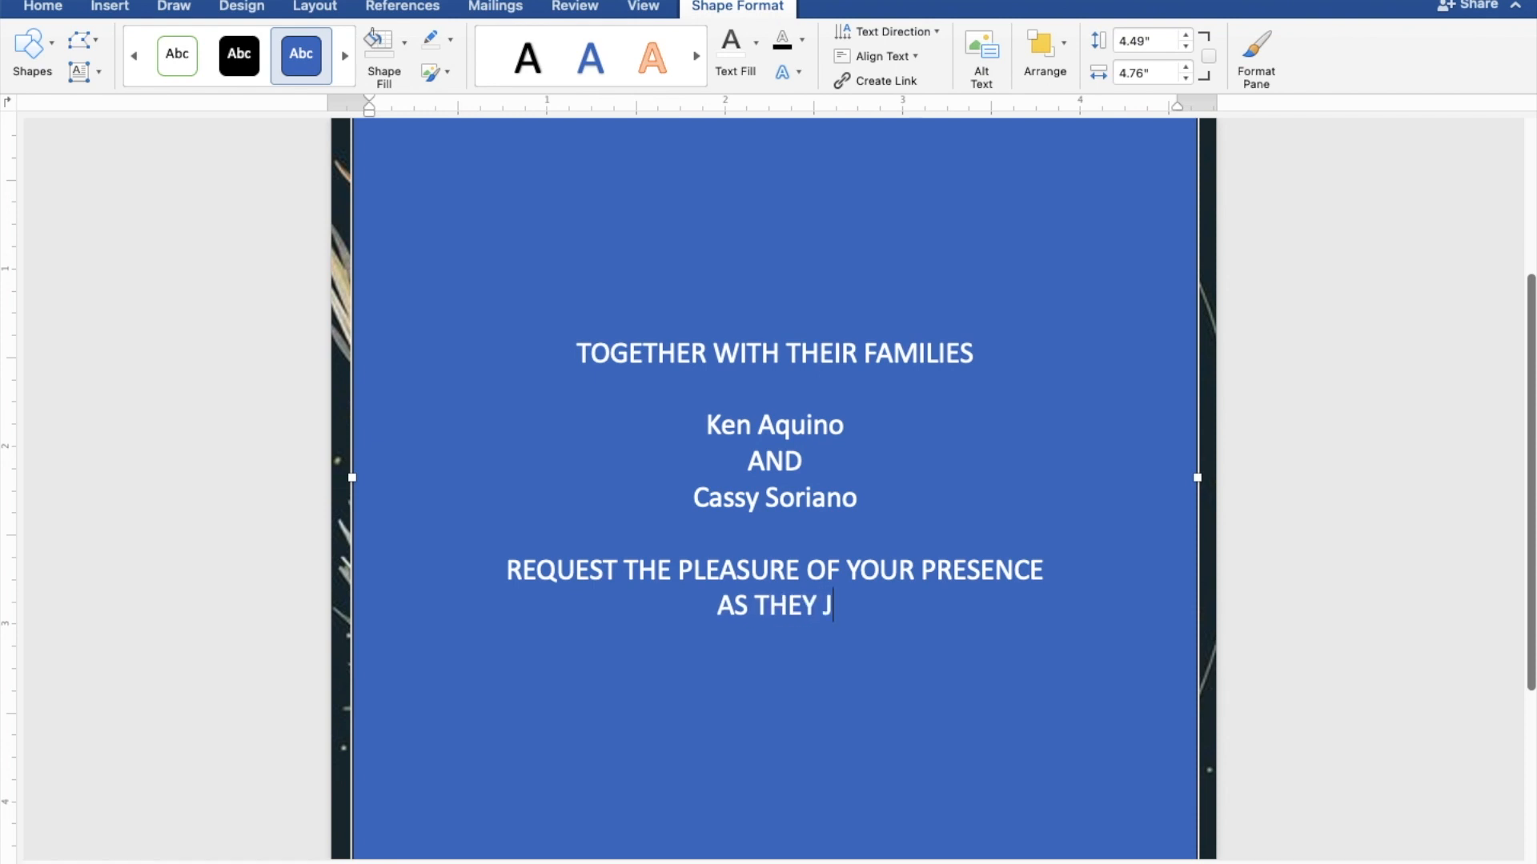
text(OYFU)
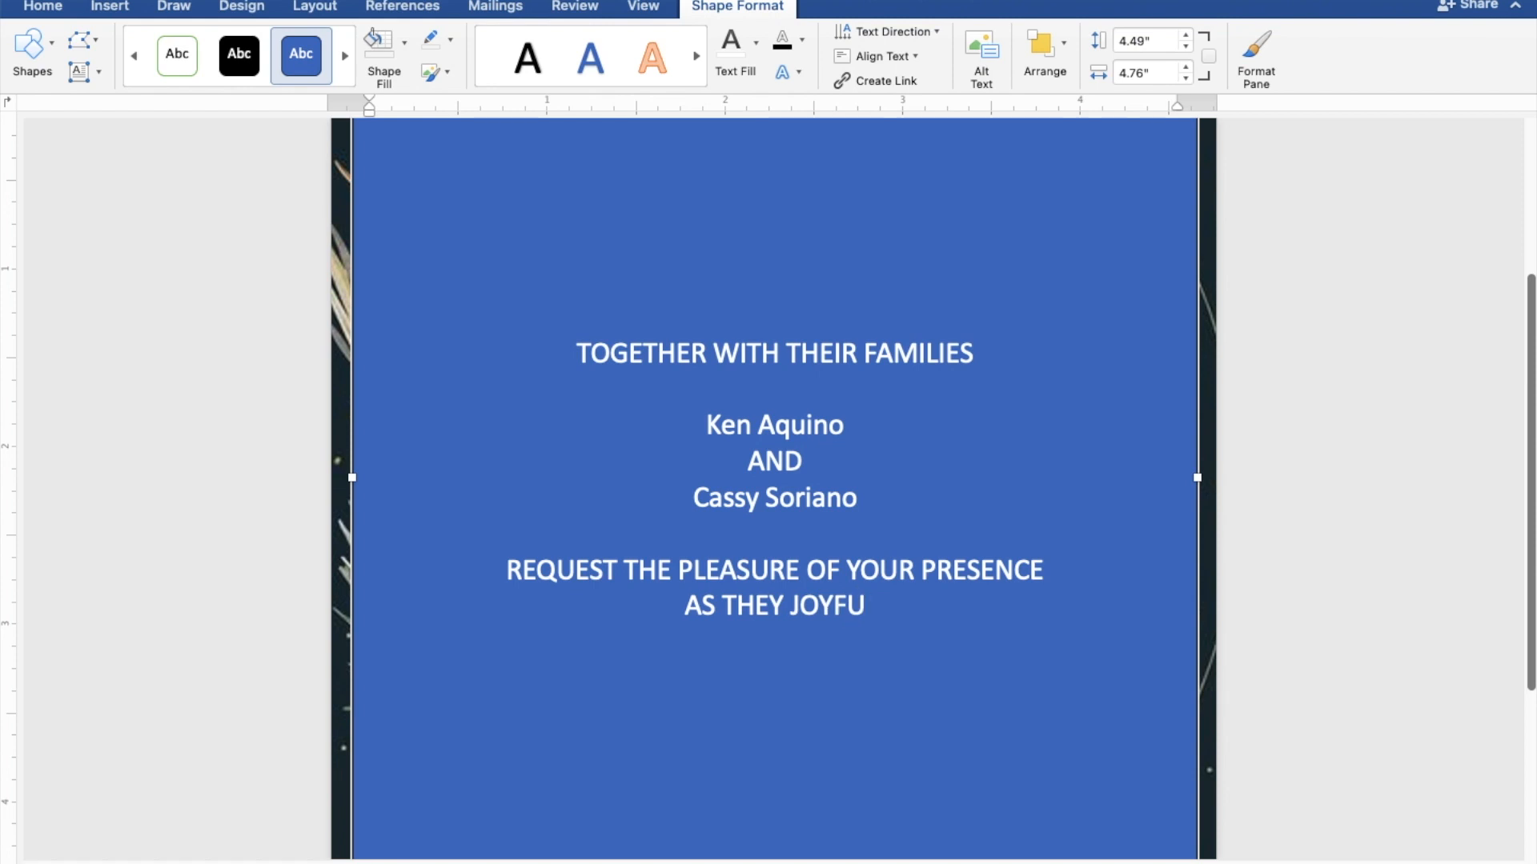
text(LL)
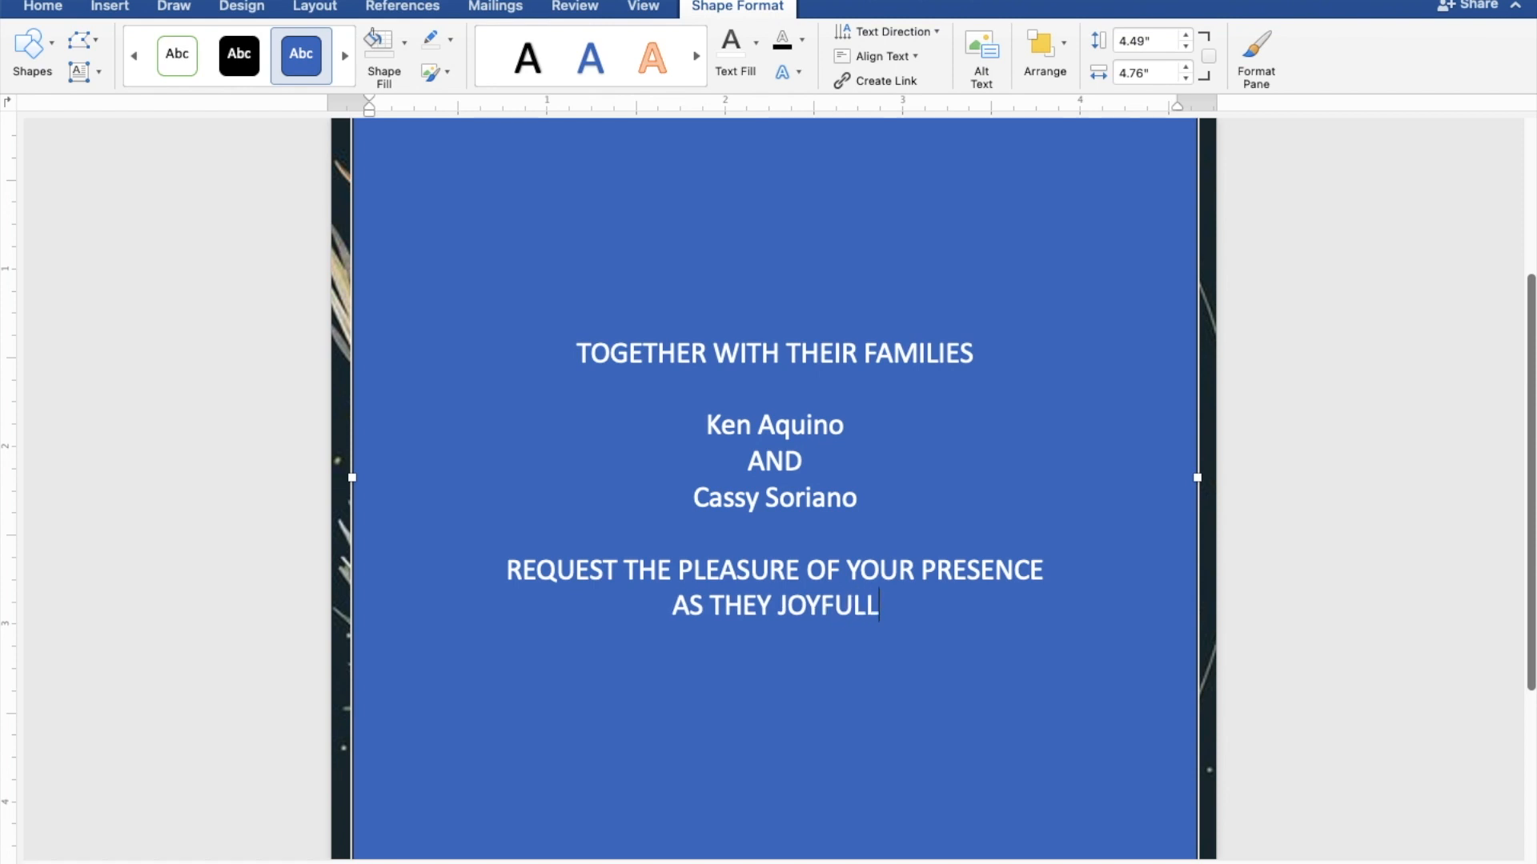
text(Y U)
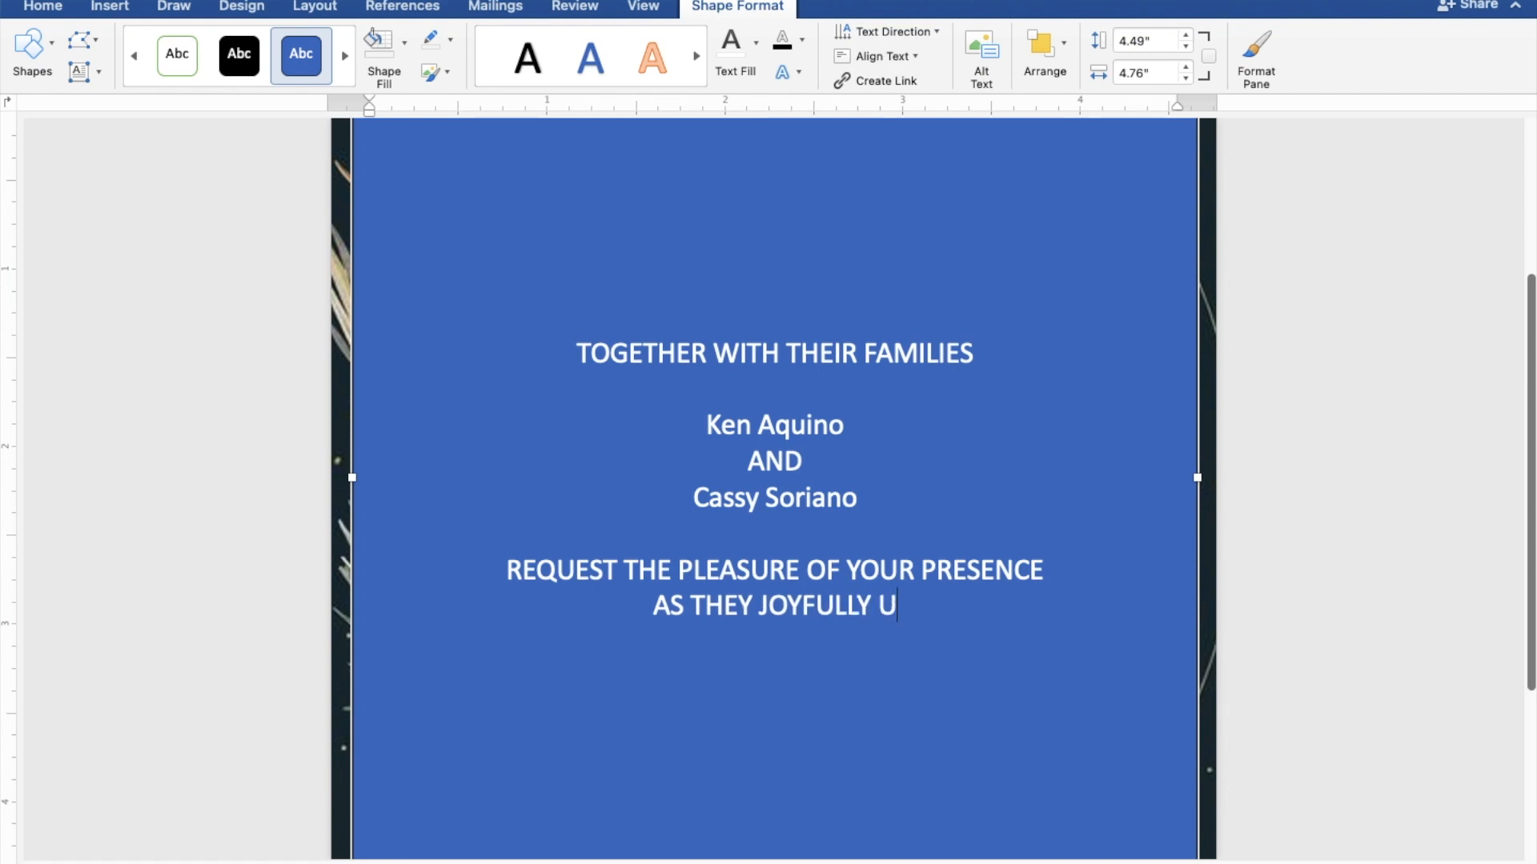
text(NIT)
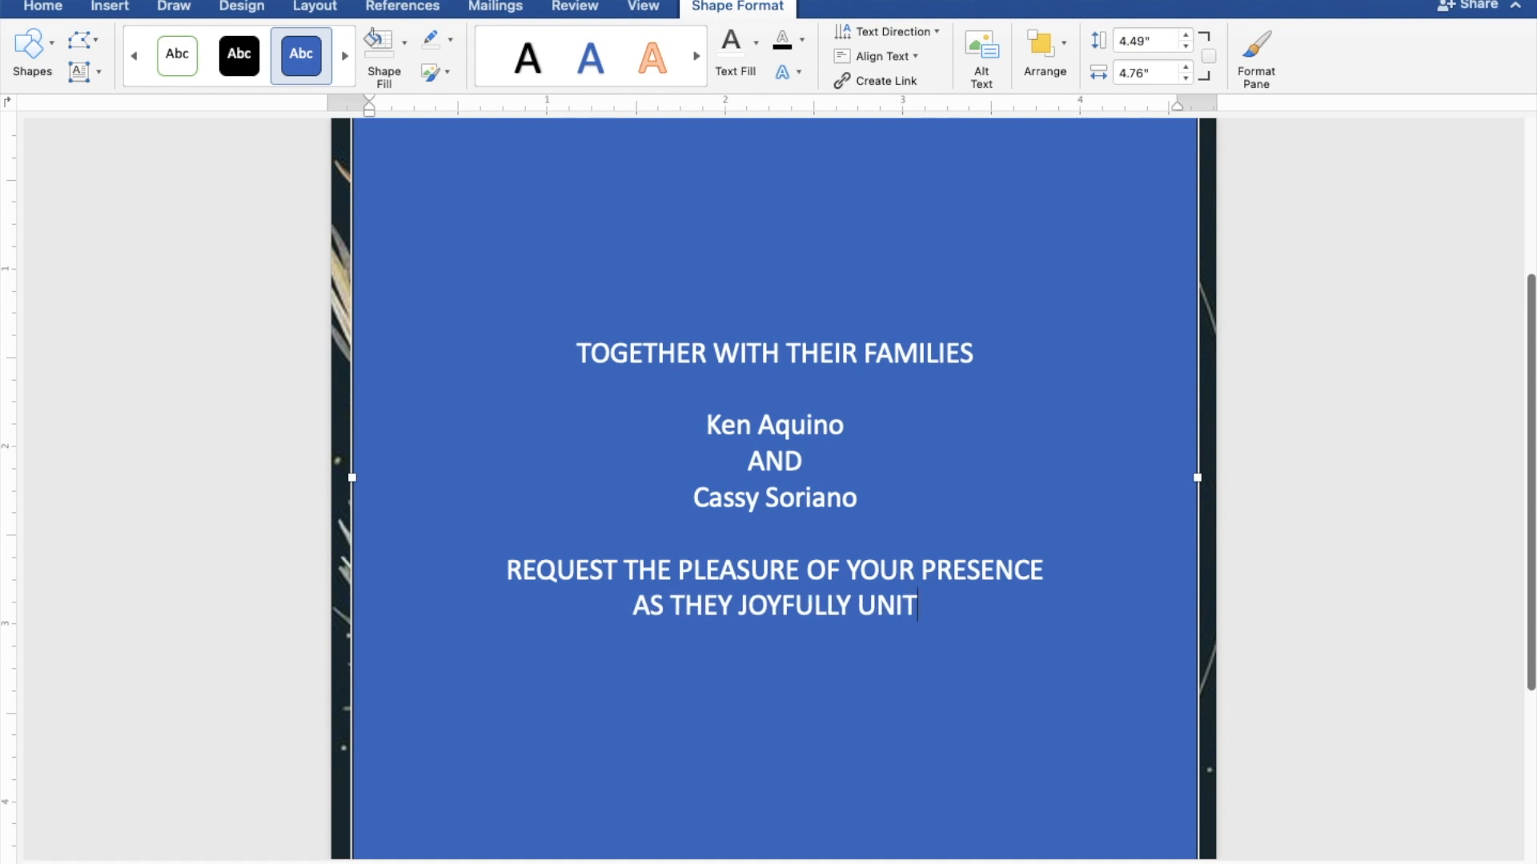
text(E I)
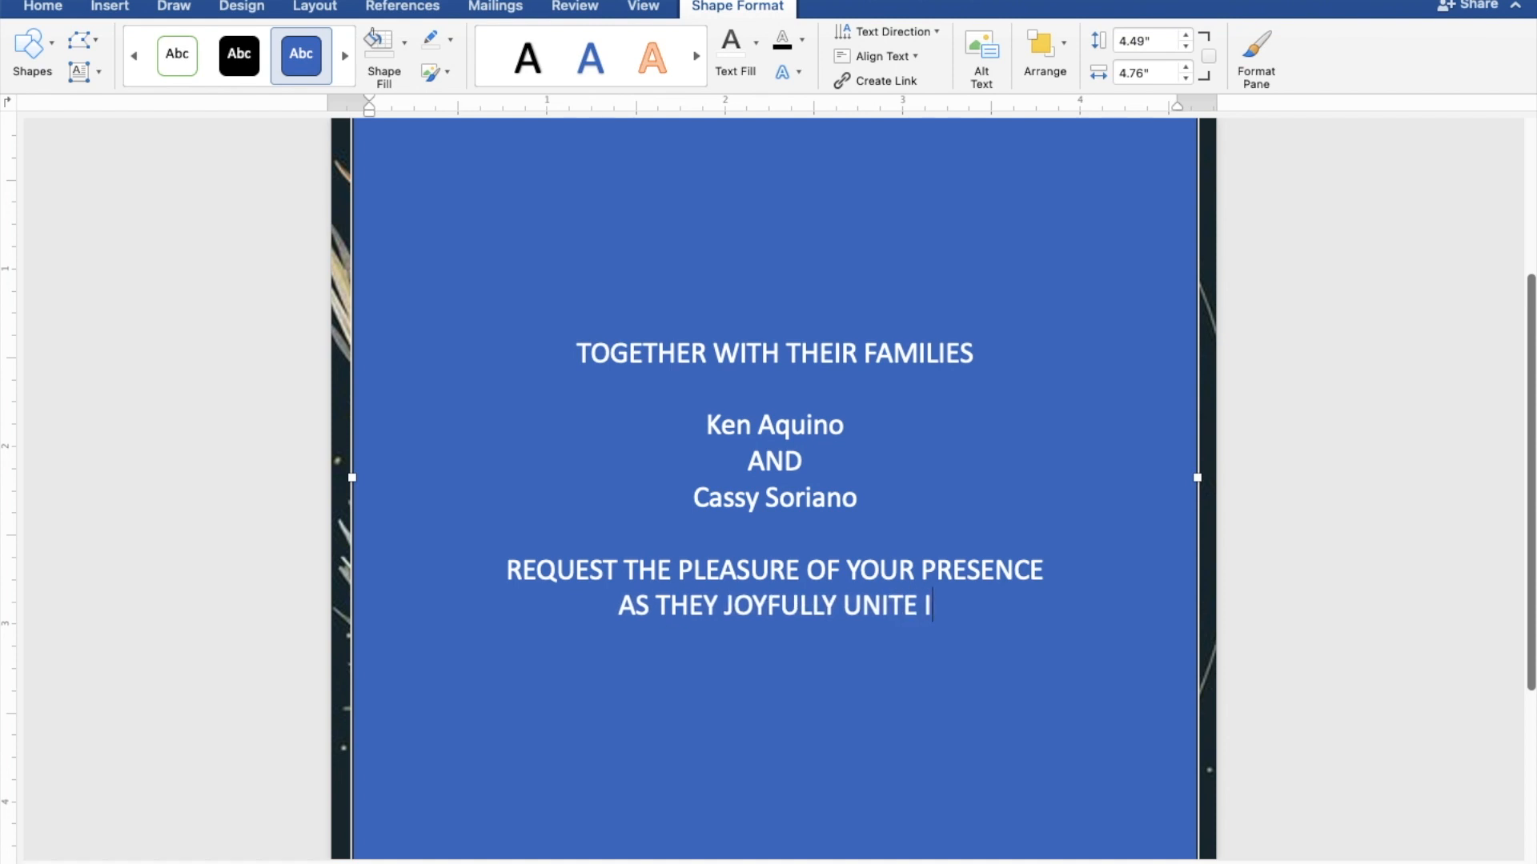
text(N M)
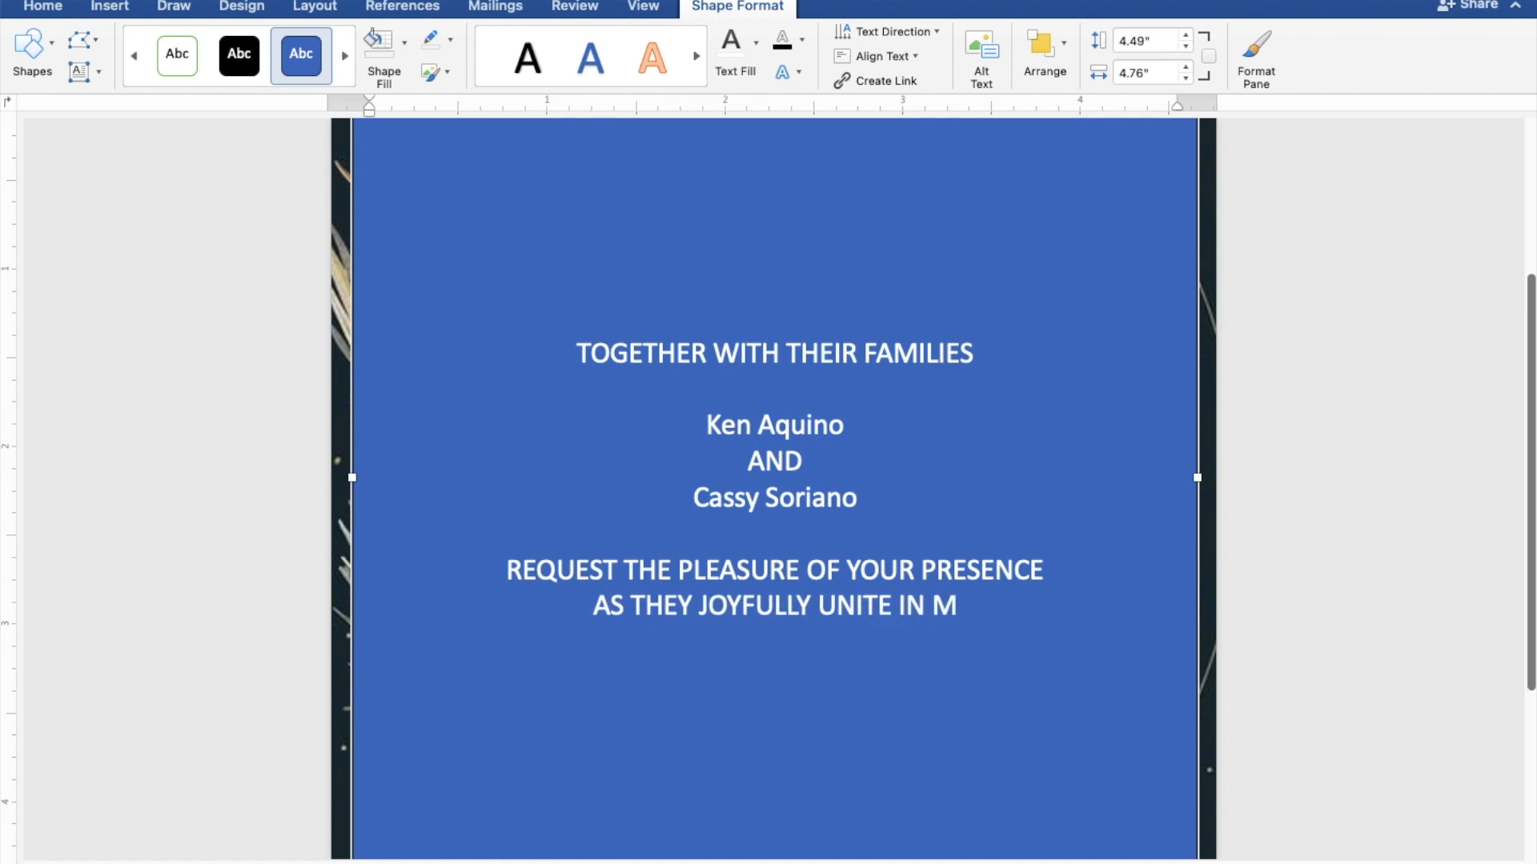
text(ARRIAG)
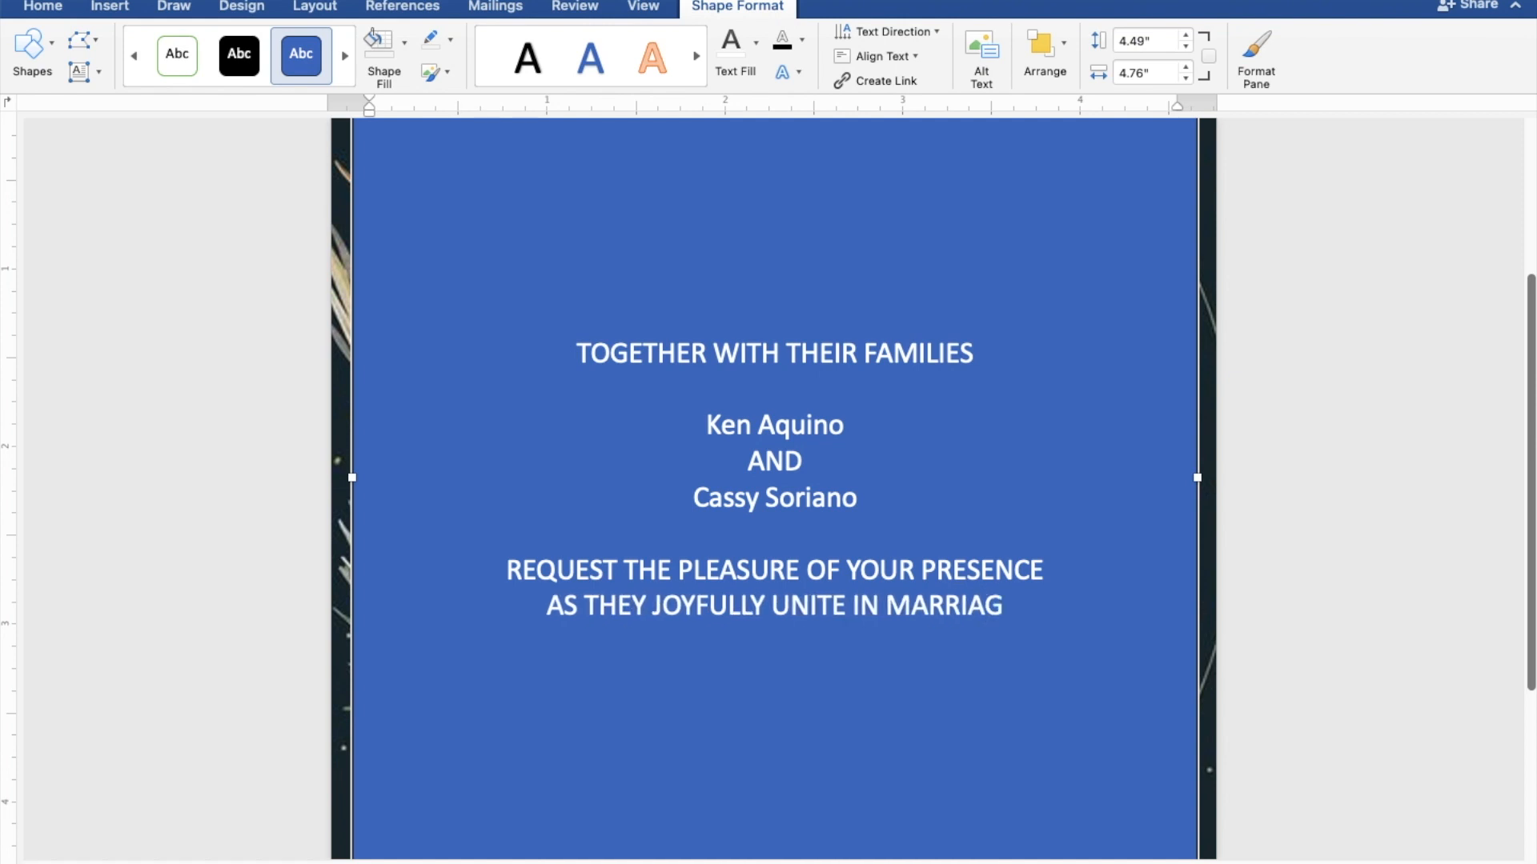
text(E)
key(Return)
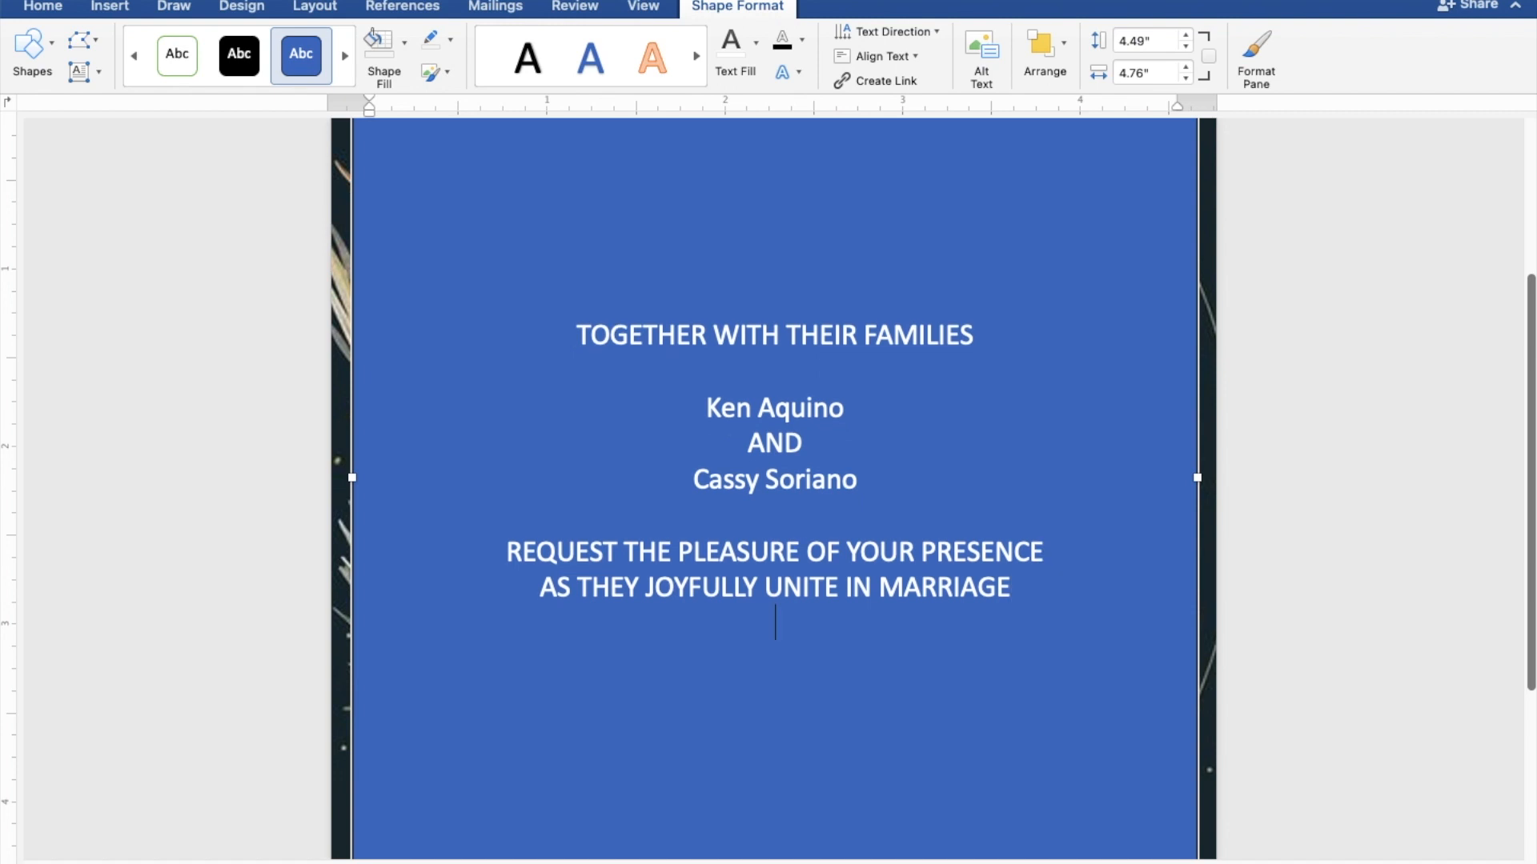
Add SATURDAY, SEPTEMBER 30, 2023 and 10:00 IN THE MORNING on separate lines after a blank line
key(Return)
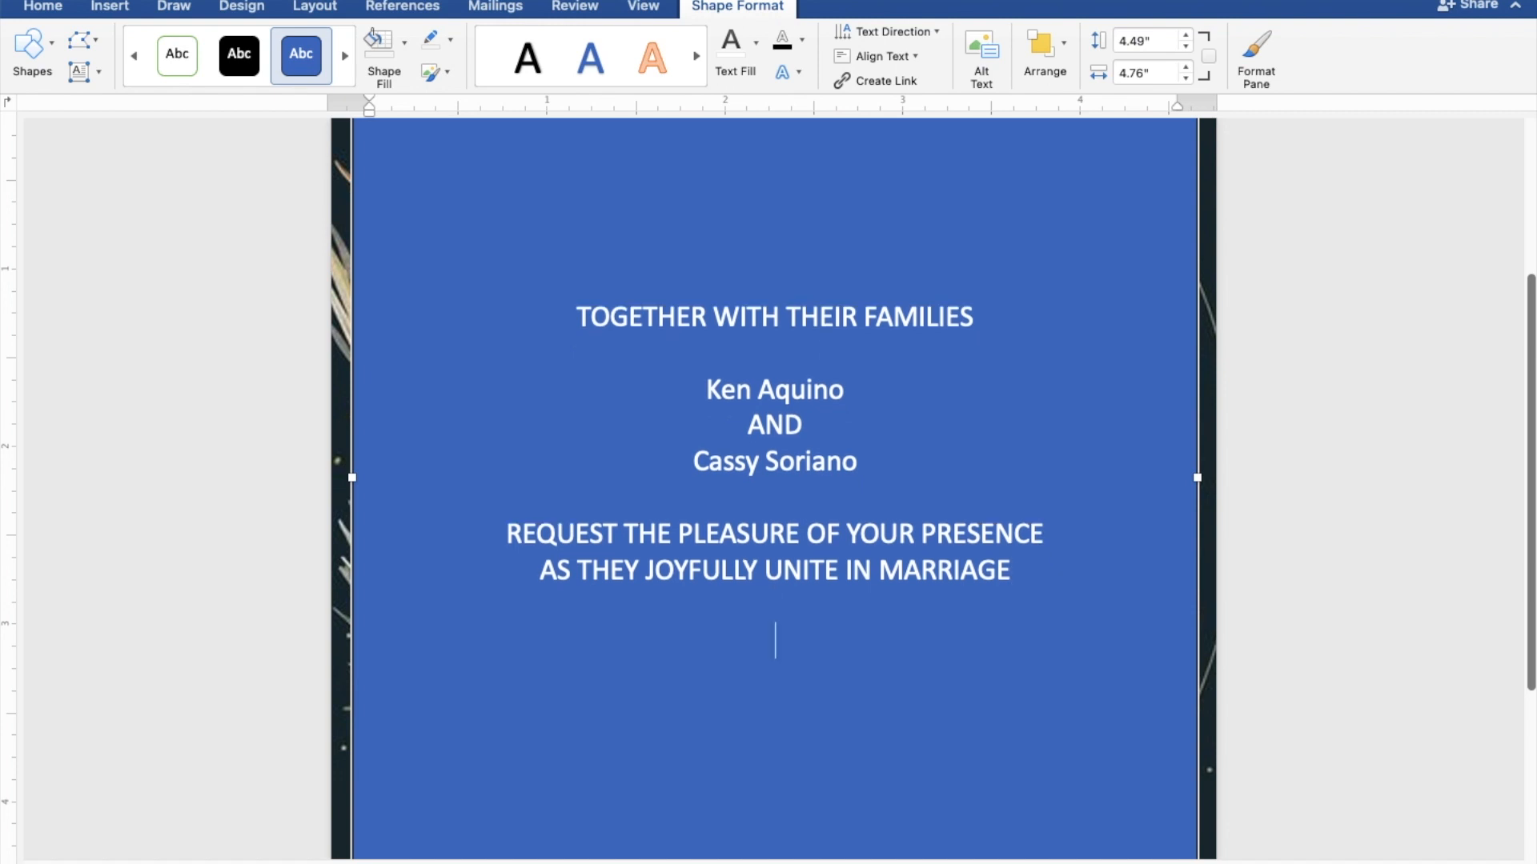
text(SA)
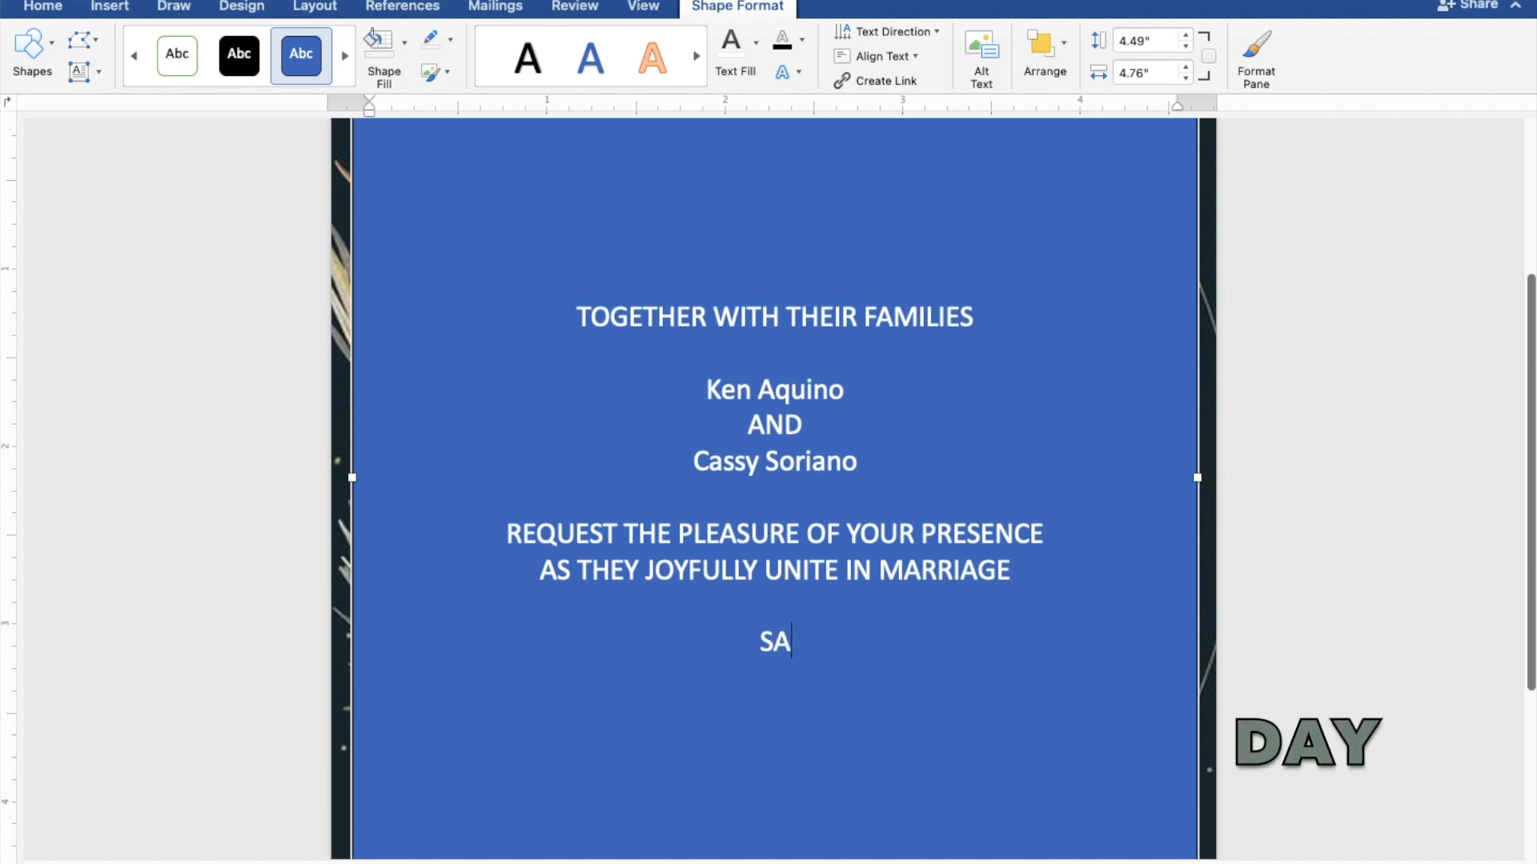
text(TURDAY)
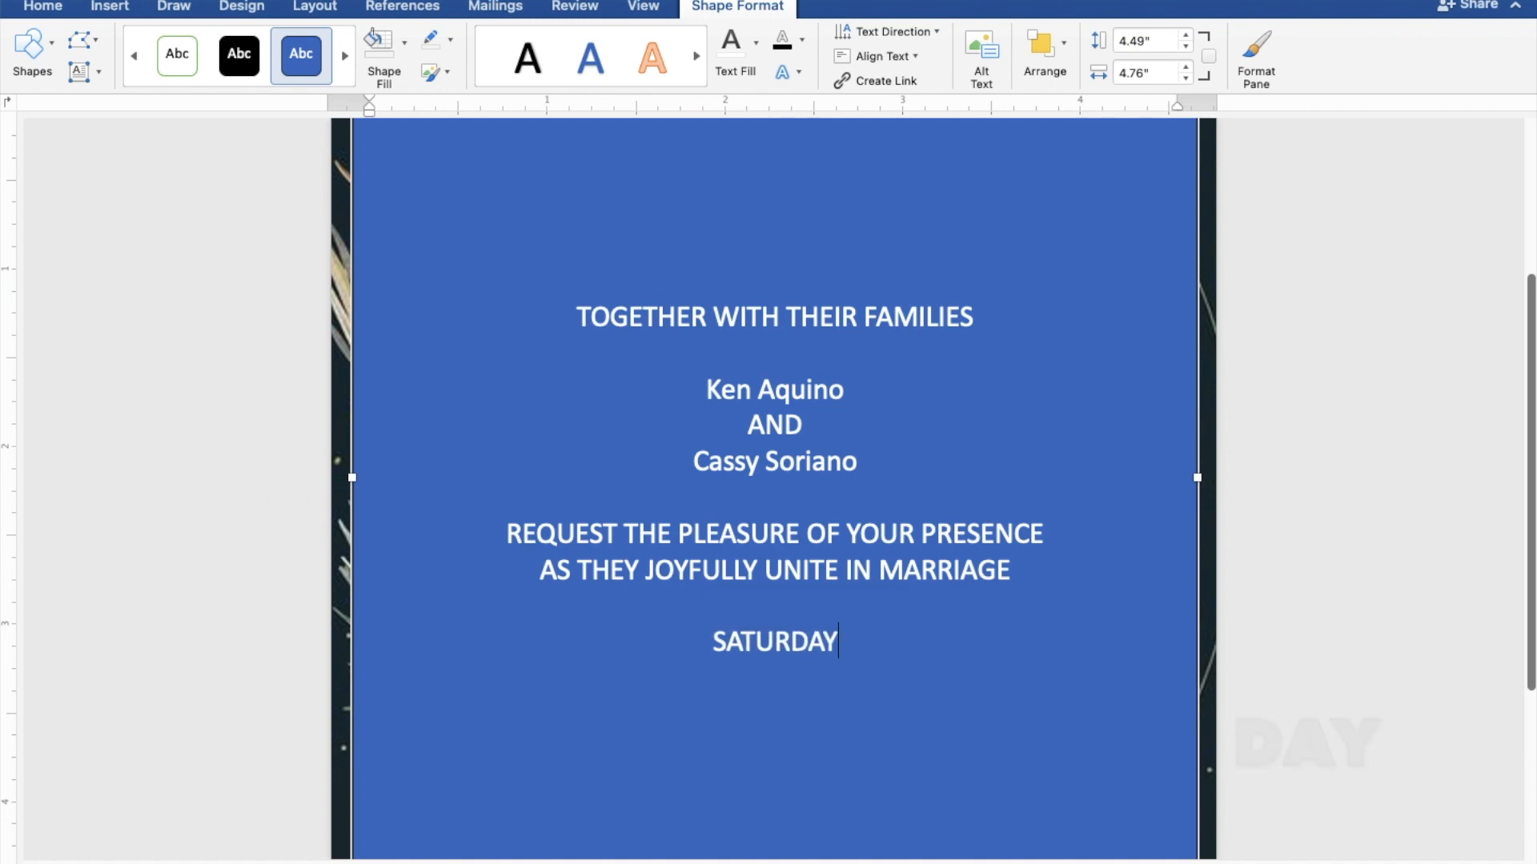
key(Return)
text(S)
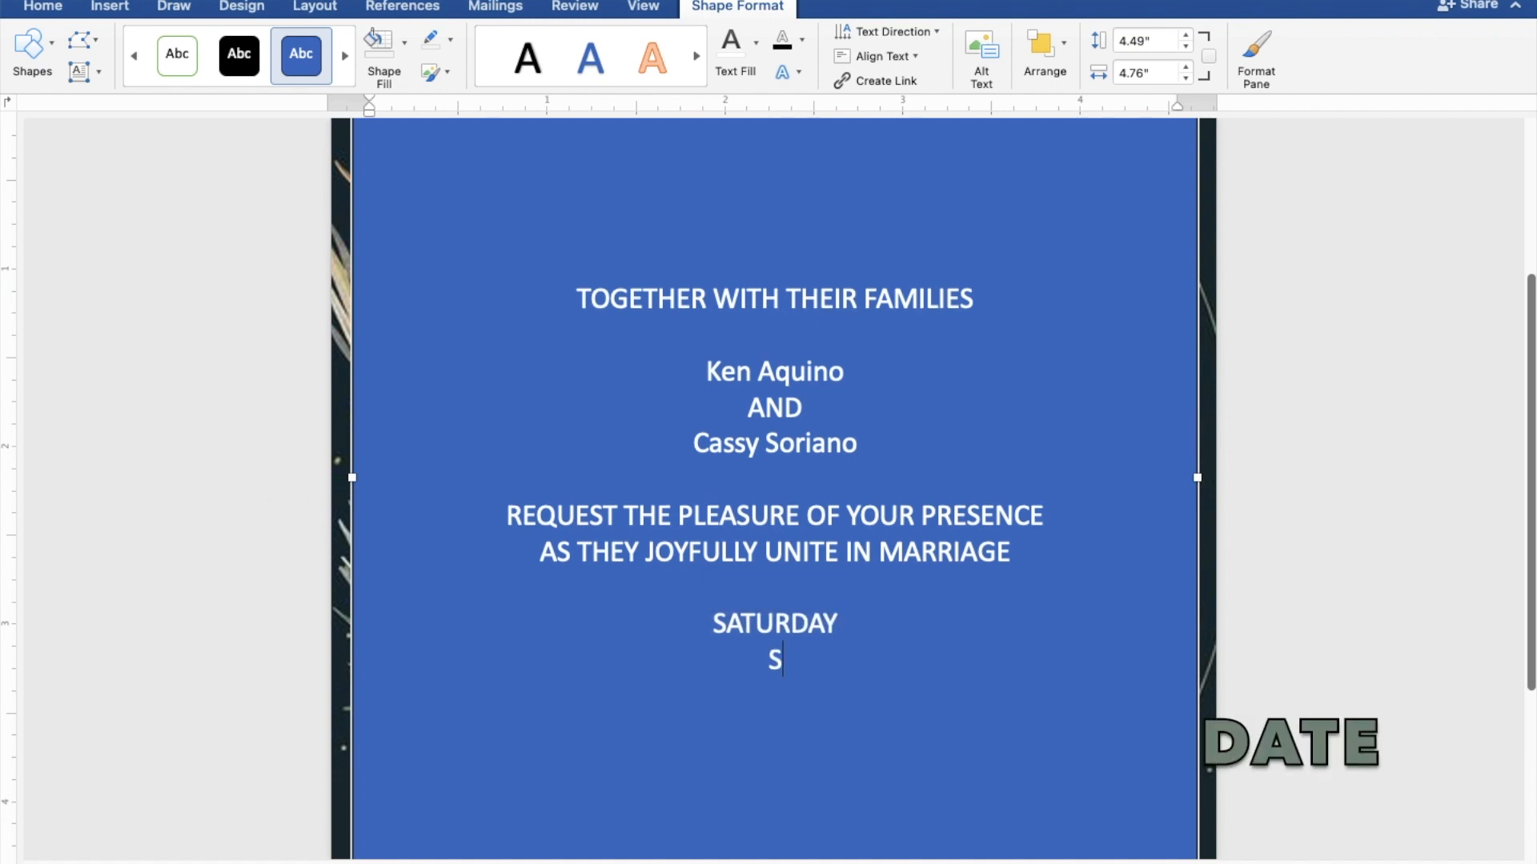
text(EPTEMBE)
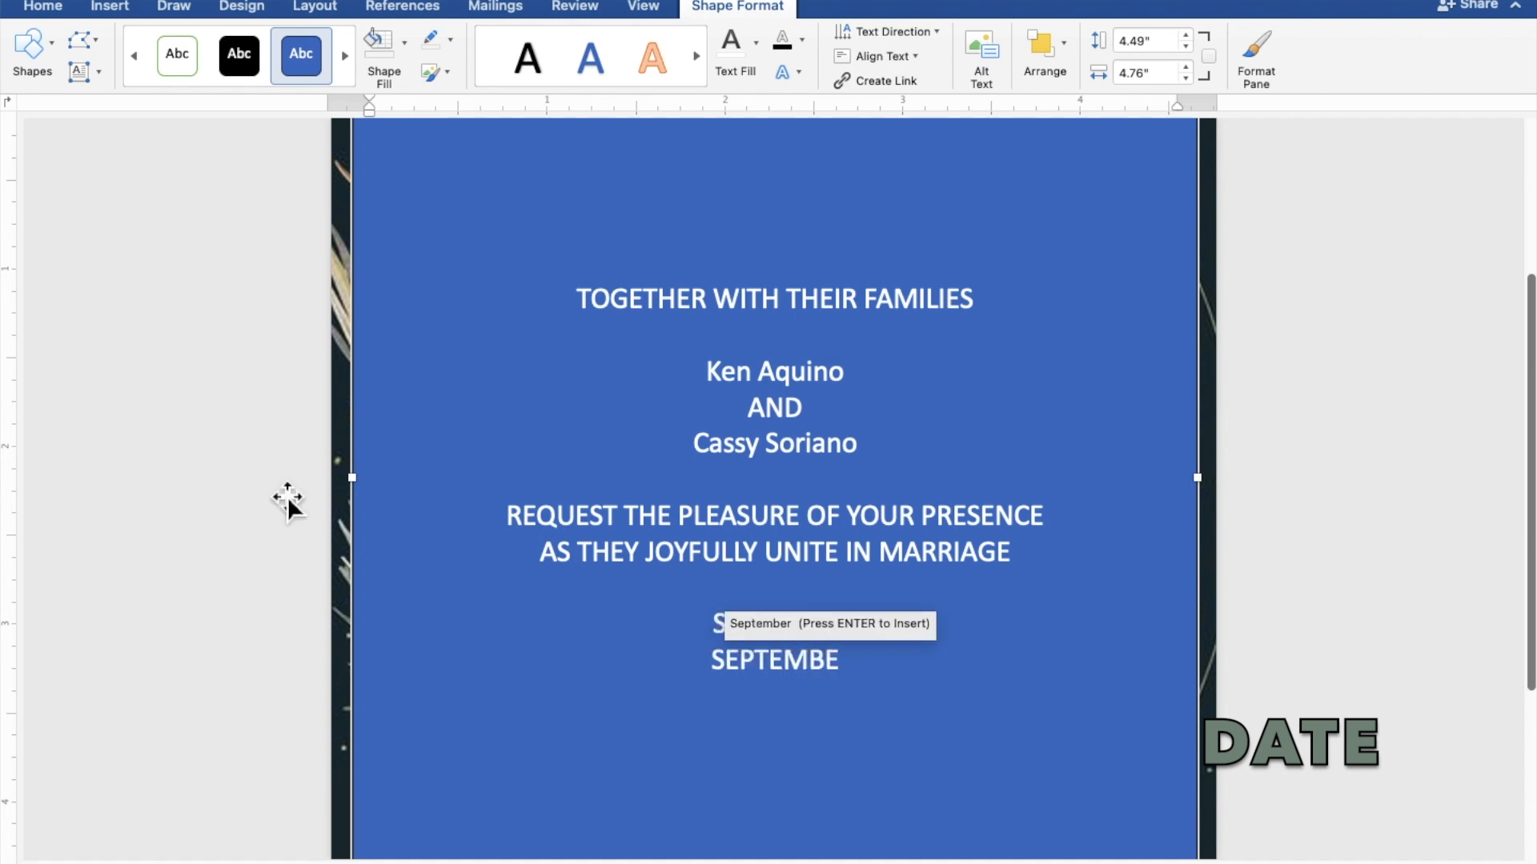
text(R 30,)
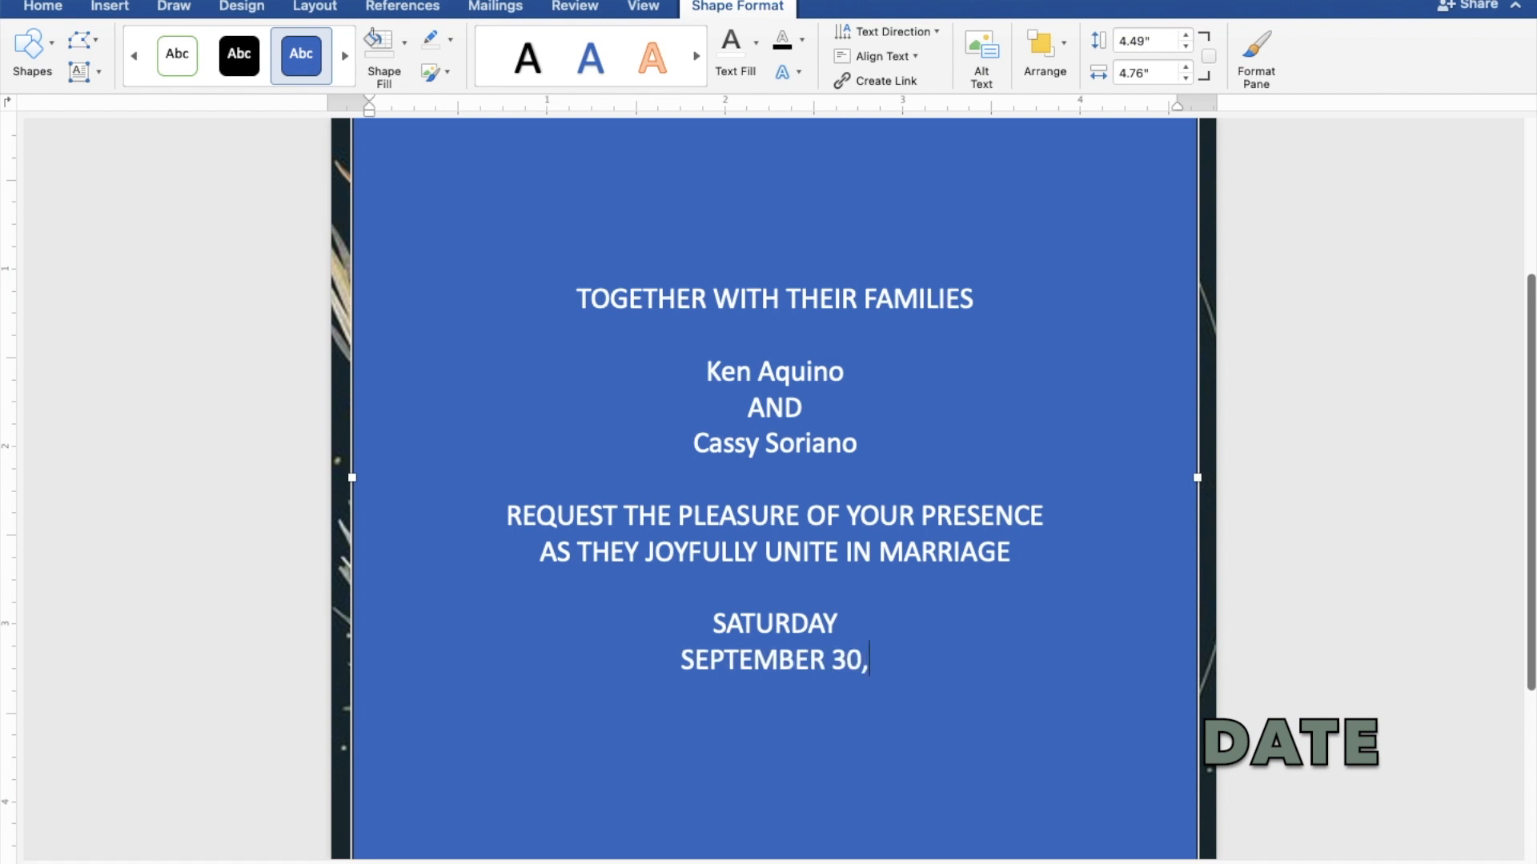
text( 2023)
key(Return)
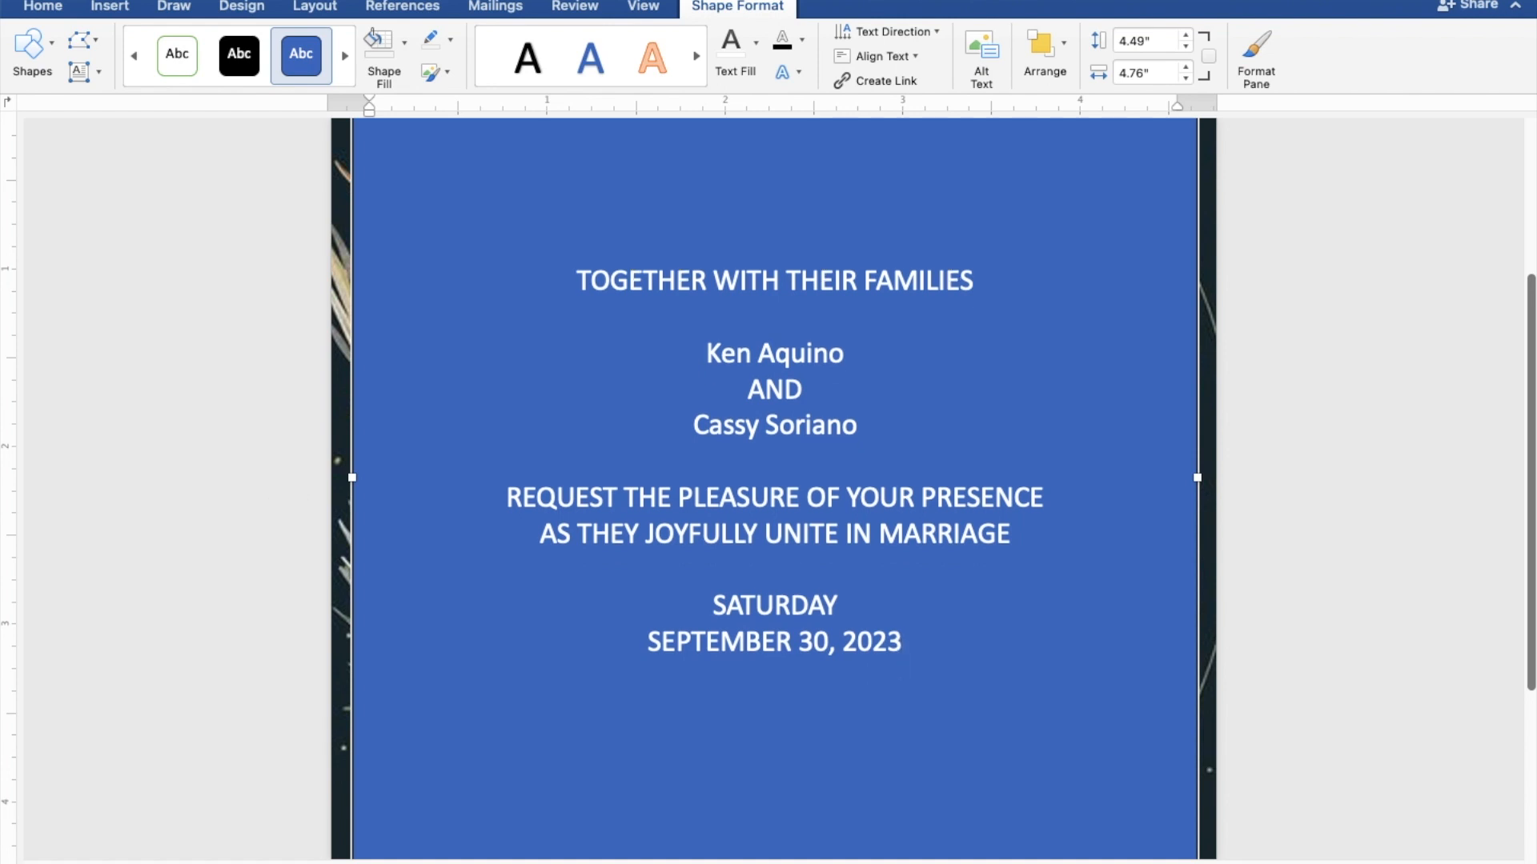
text(10)
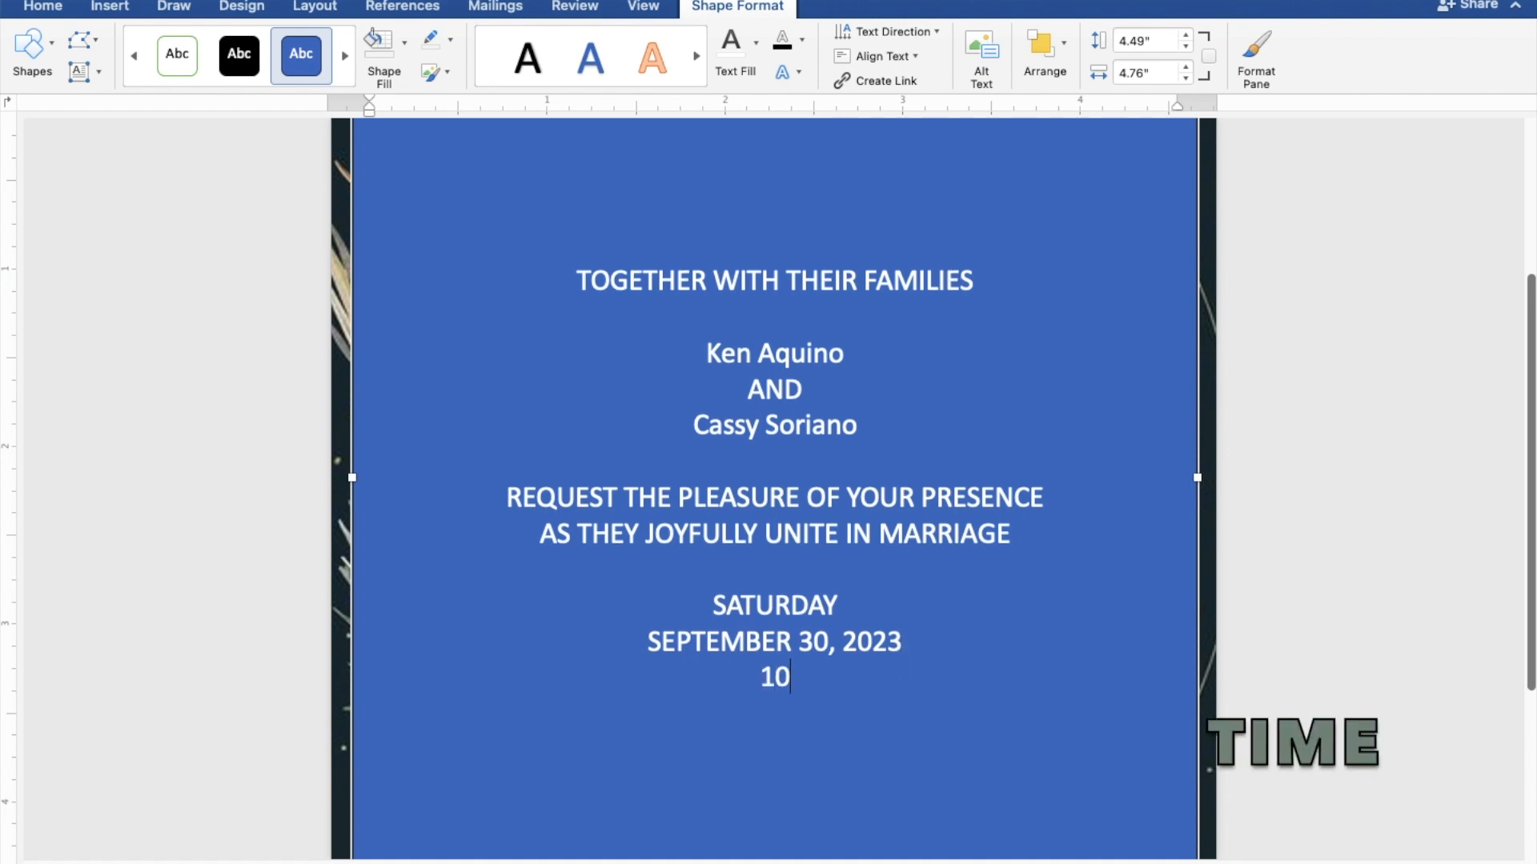
text(:00 IN T)
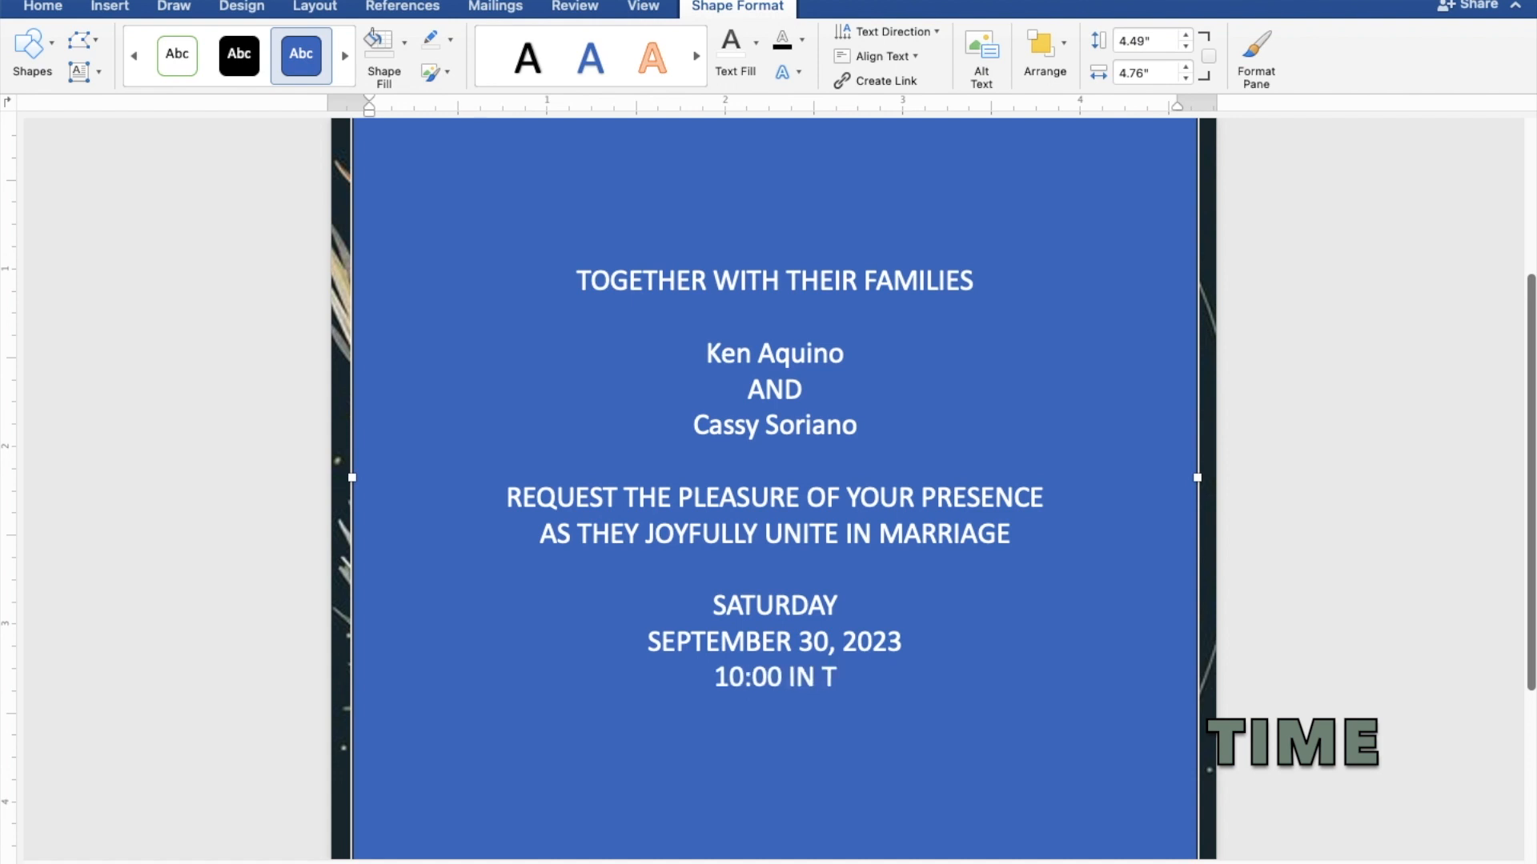
text(HE MO)
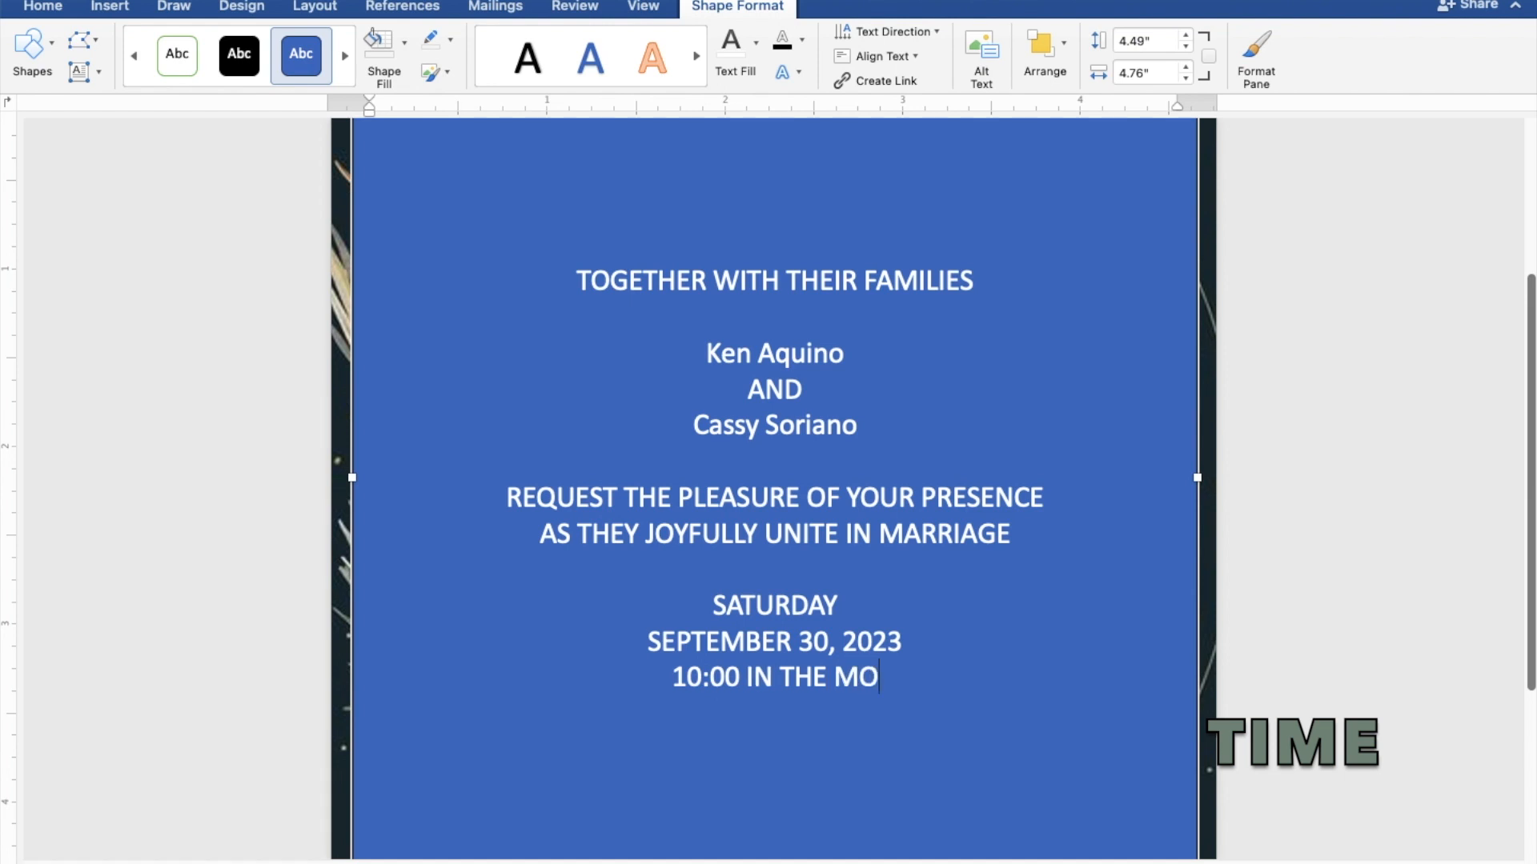
text(RNING)
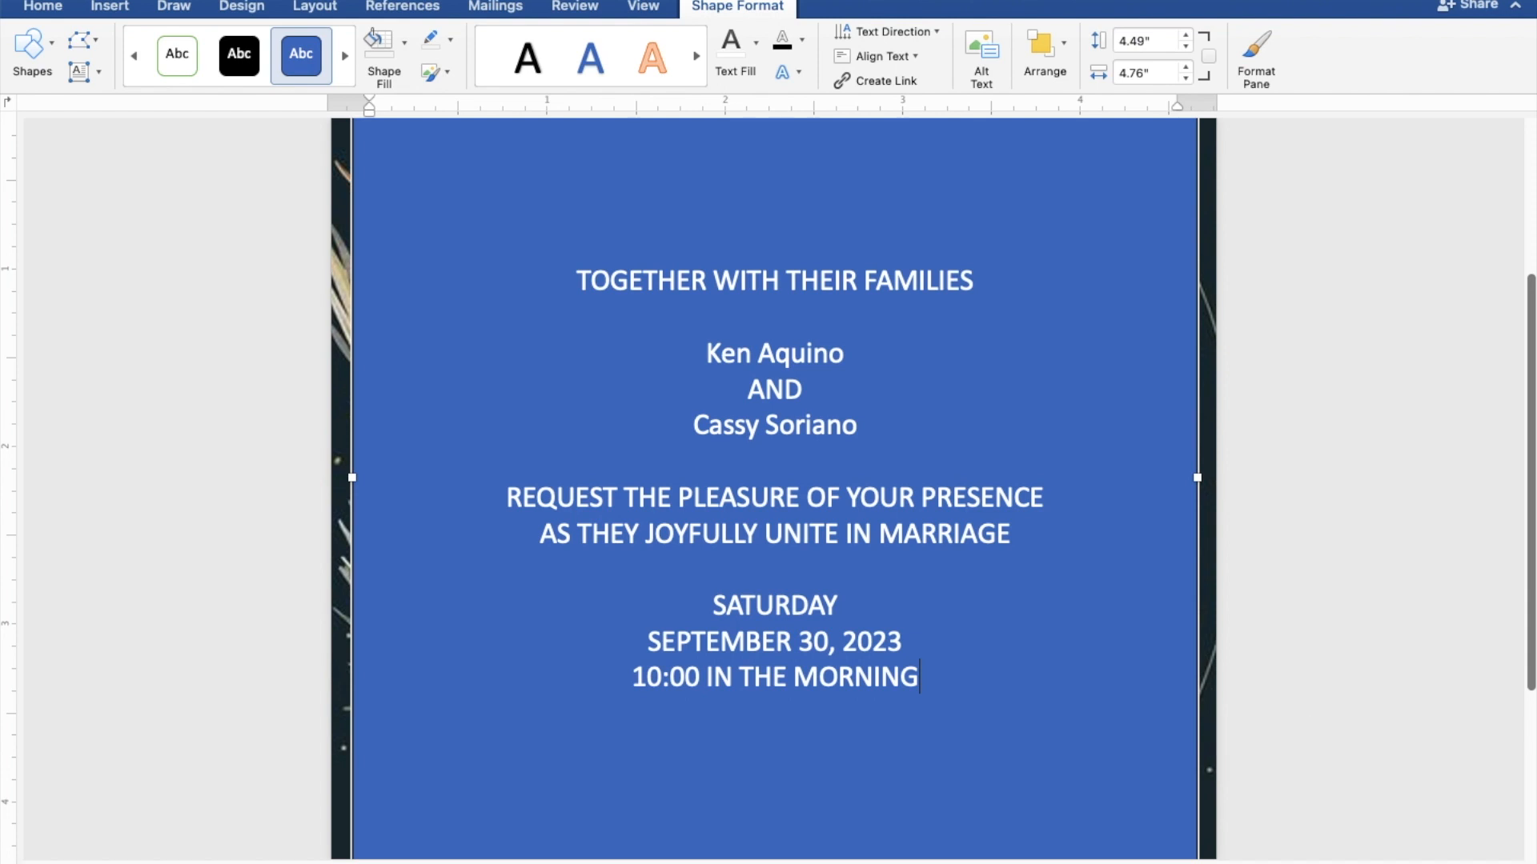
key(Return)
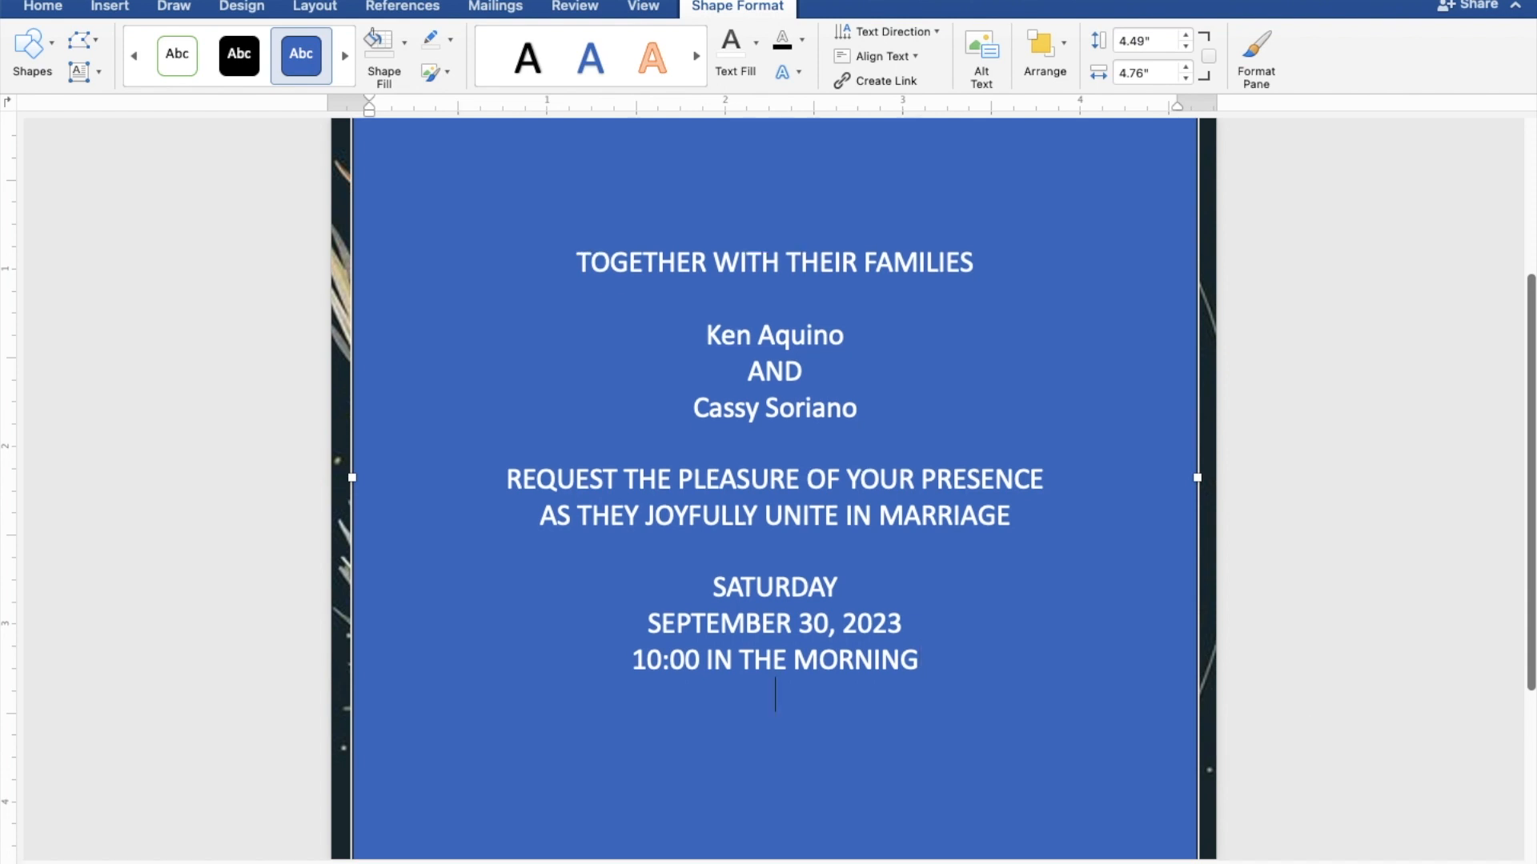
Type ST. THOMAS AQUINAS PARISH CHURCH, MANGALDAN, PANGASINAN, a blank line, then Reception to follow
text(ST)
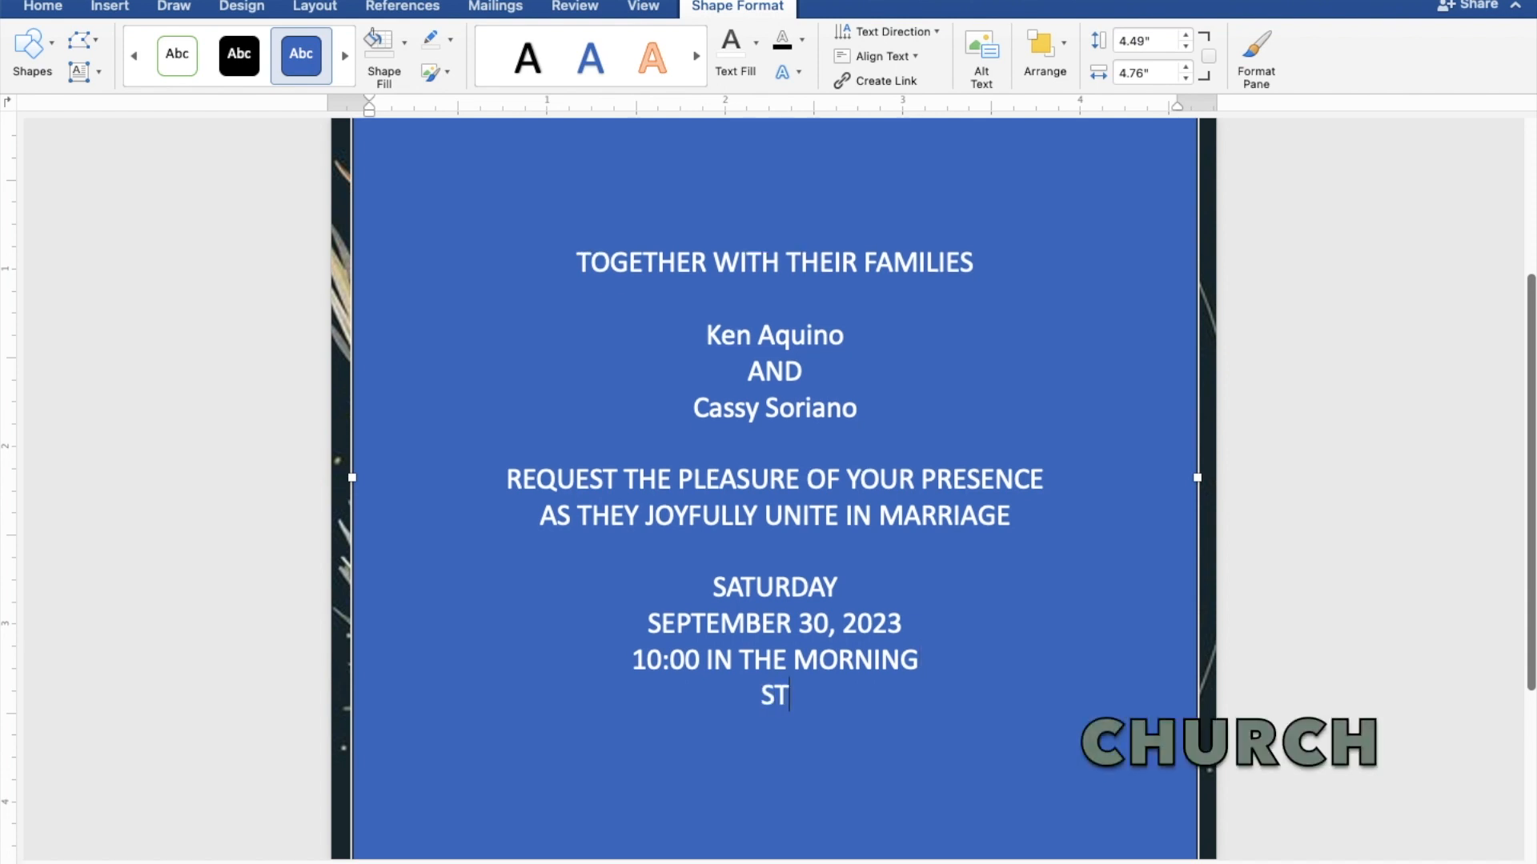
text(. THOM)
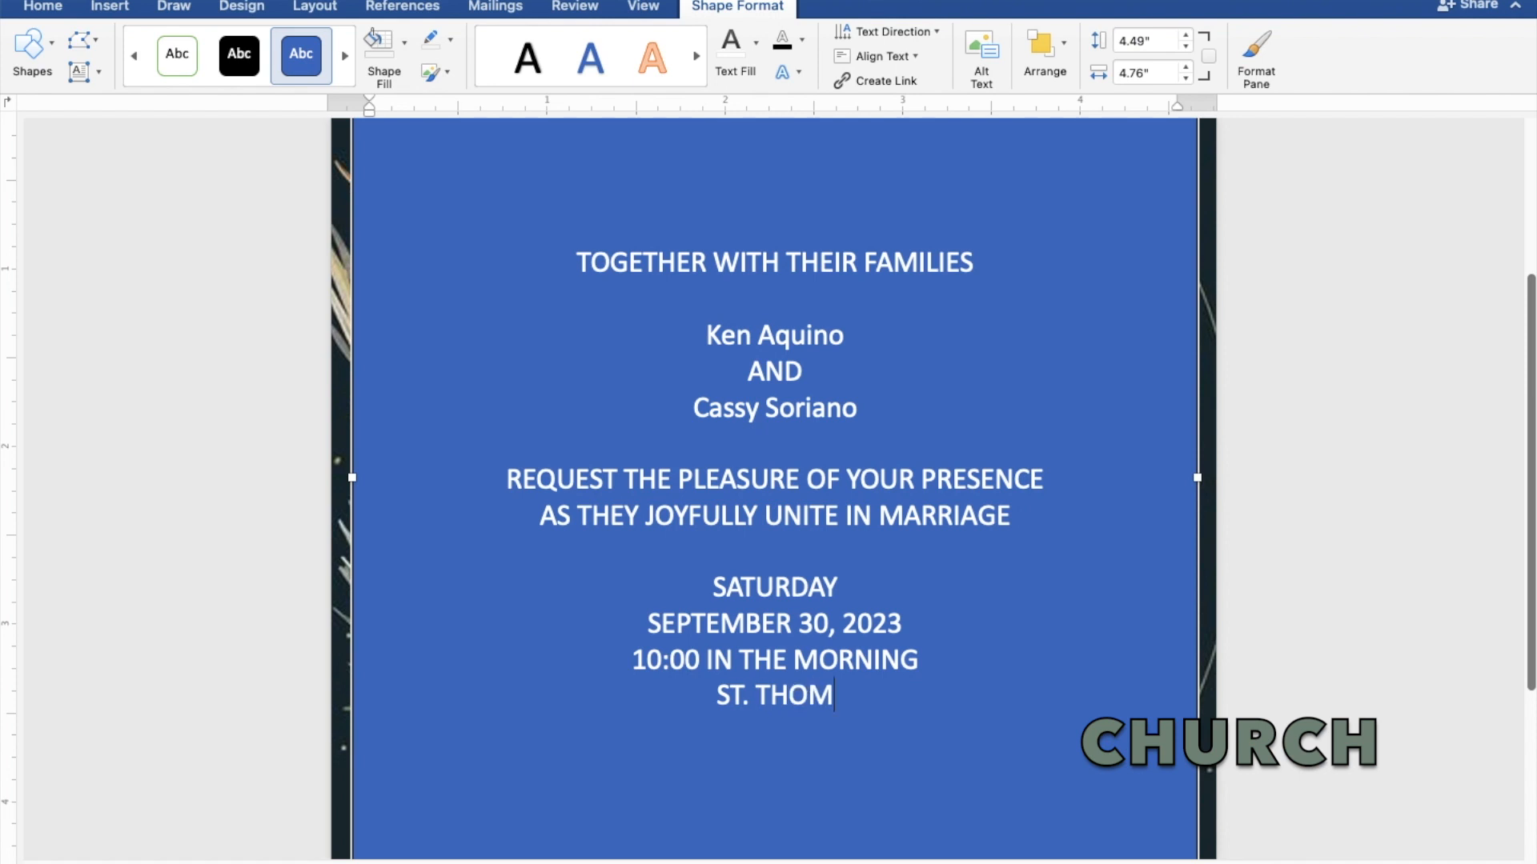
text(AS)
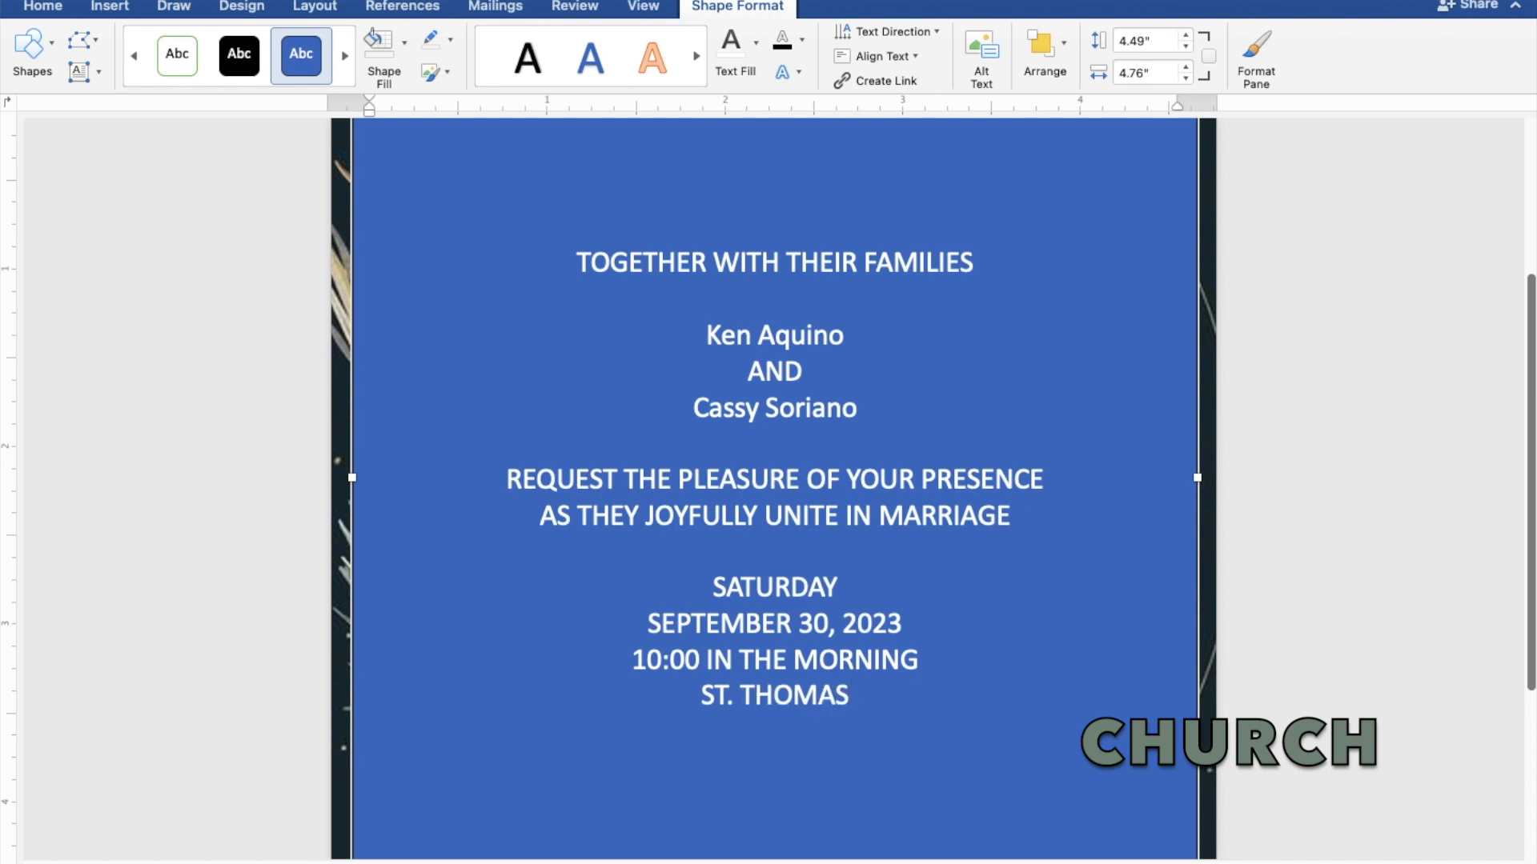
text( AQ)
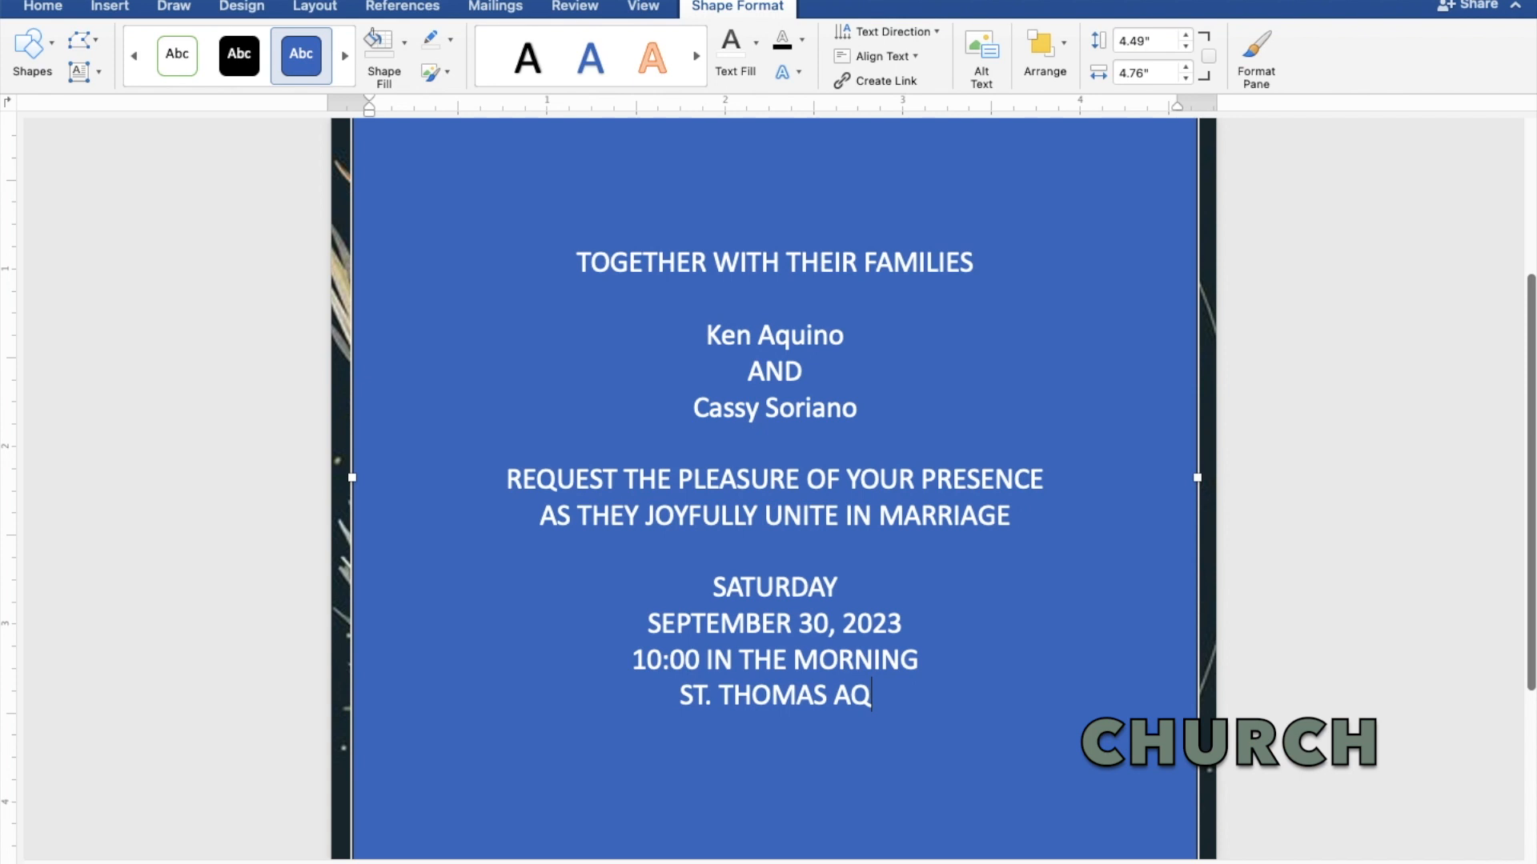
text(UINAS PARISH)
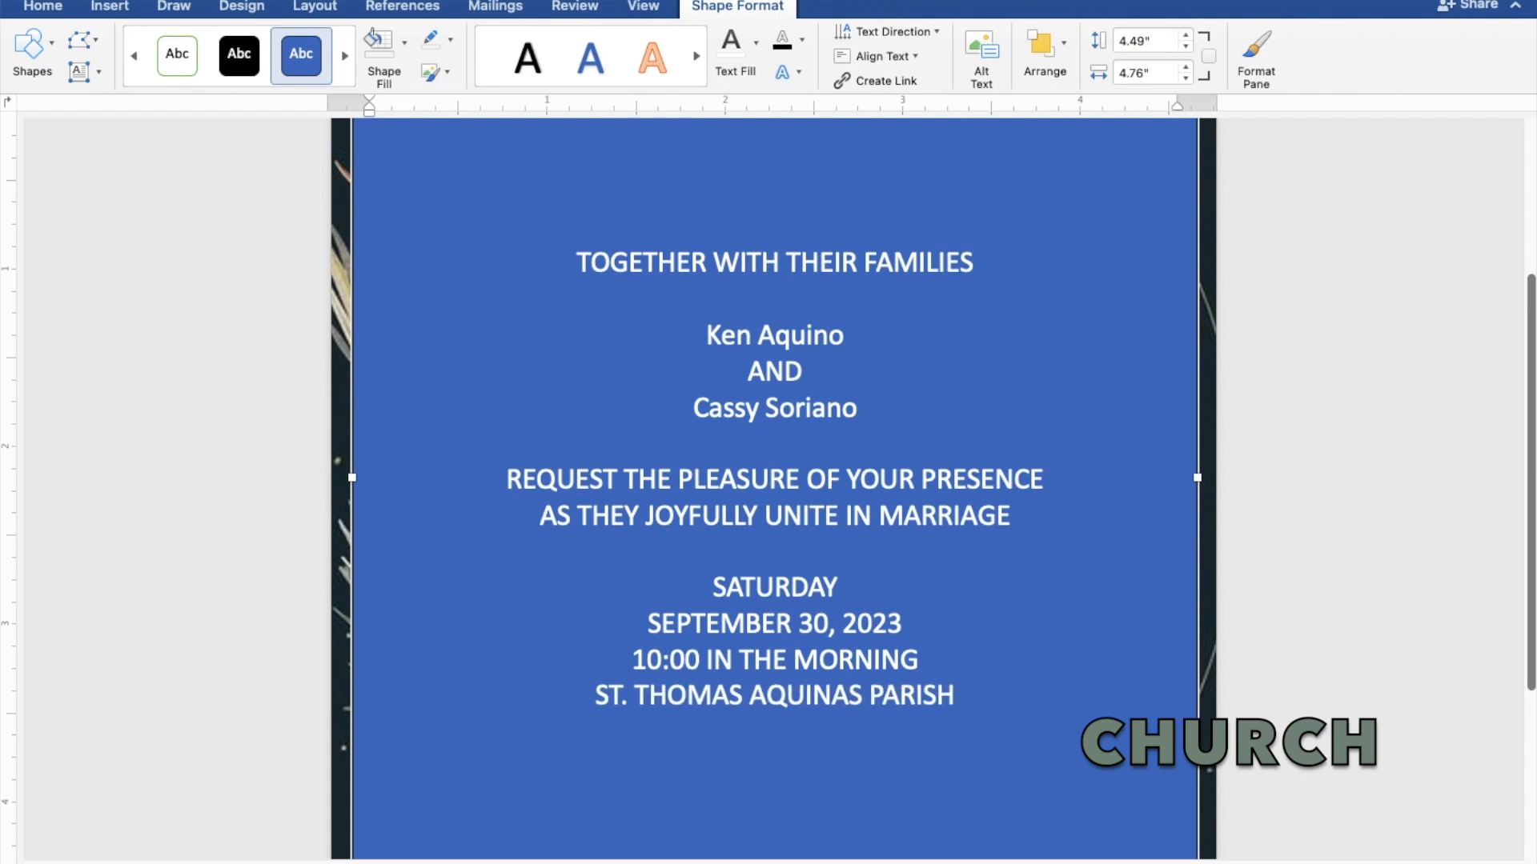
text( CHU)
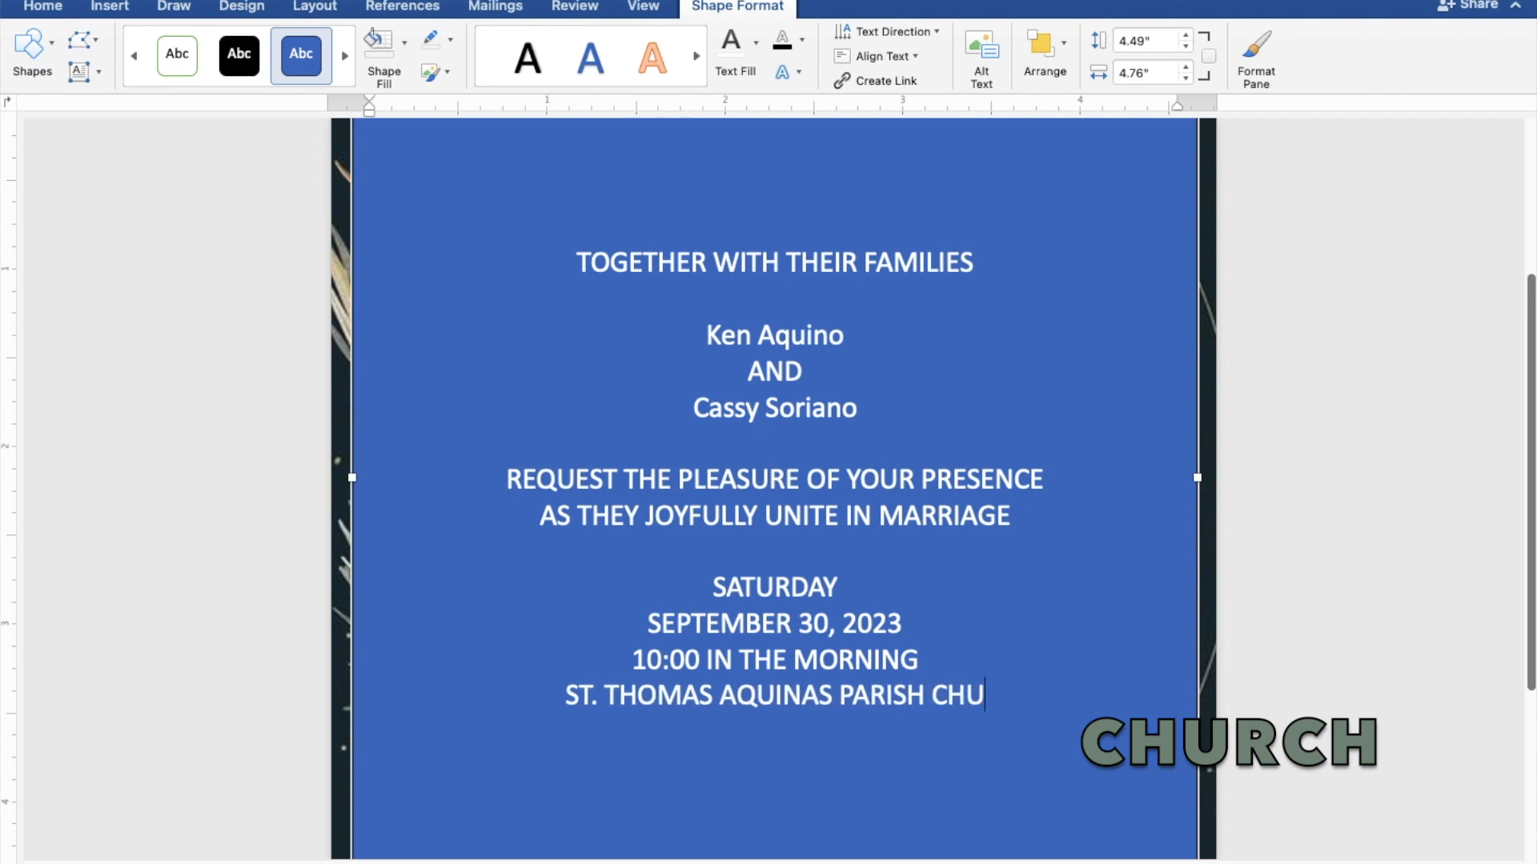
text(RCH)
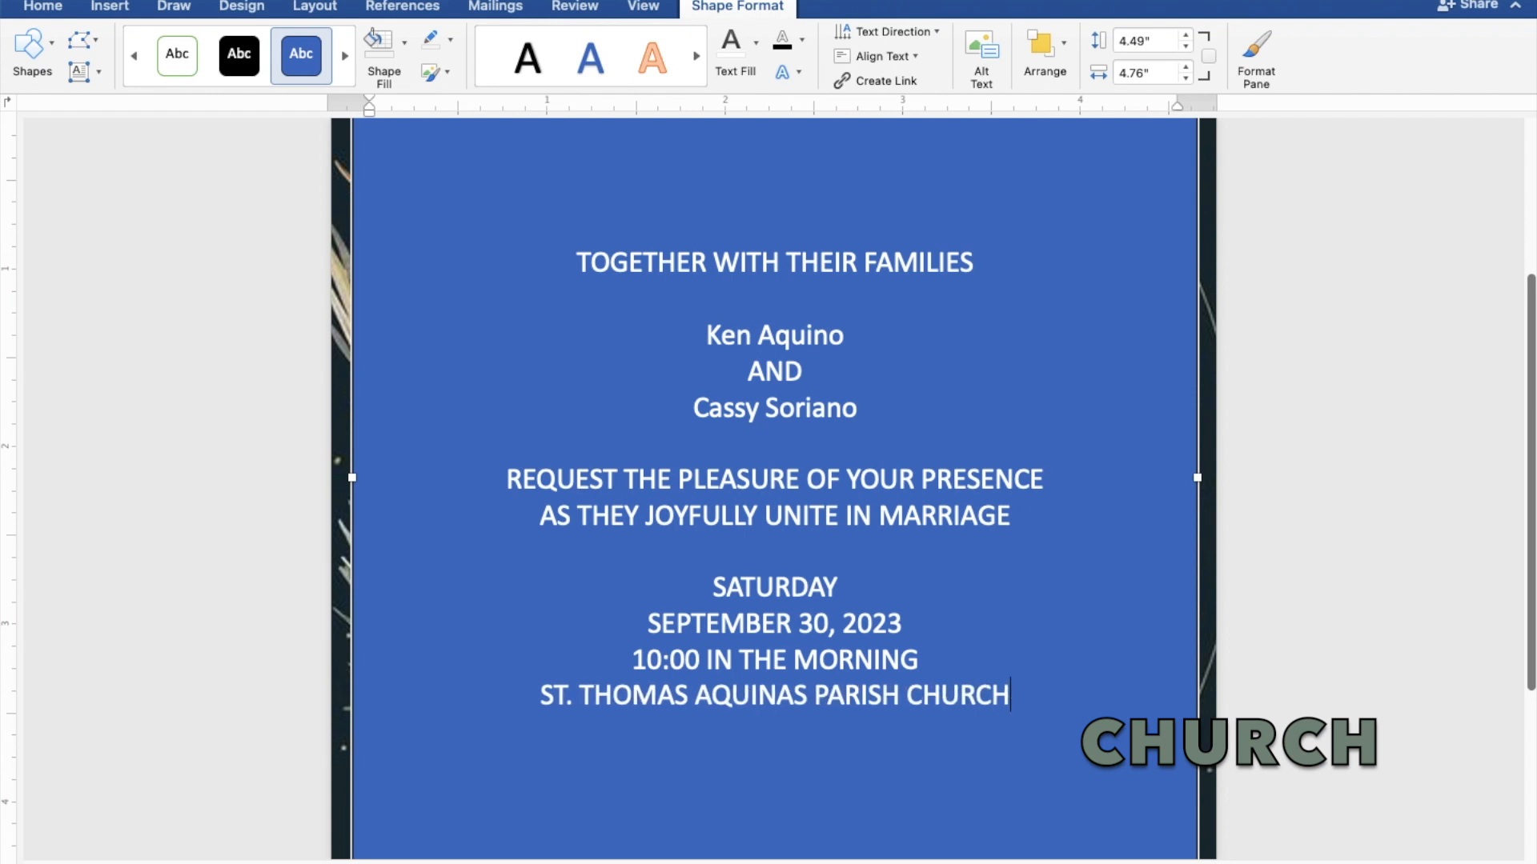
key(Return)
text(MAN)
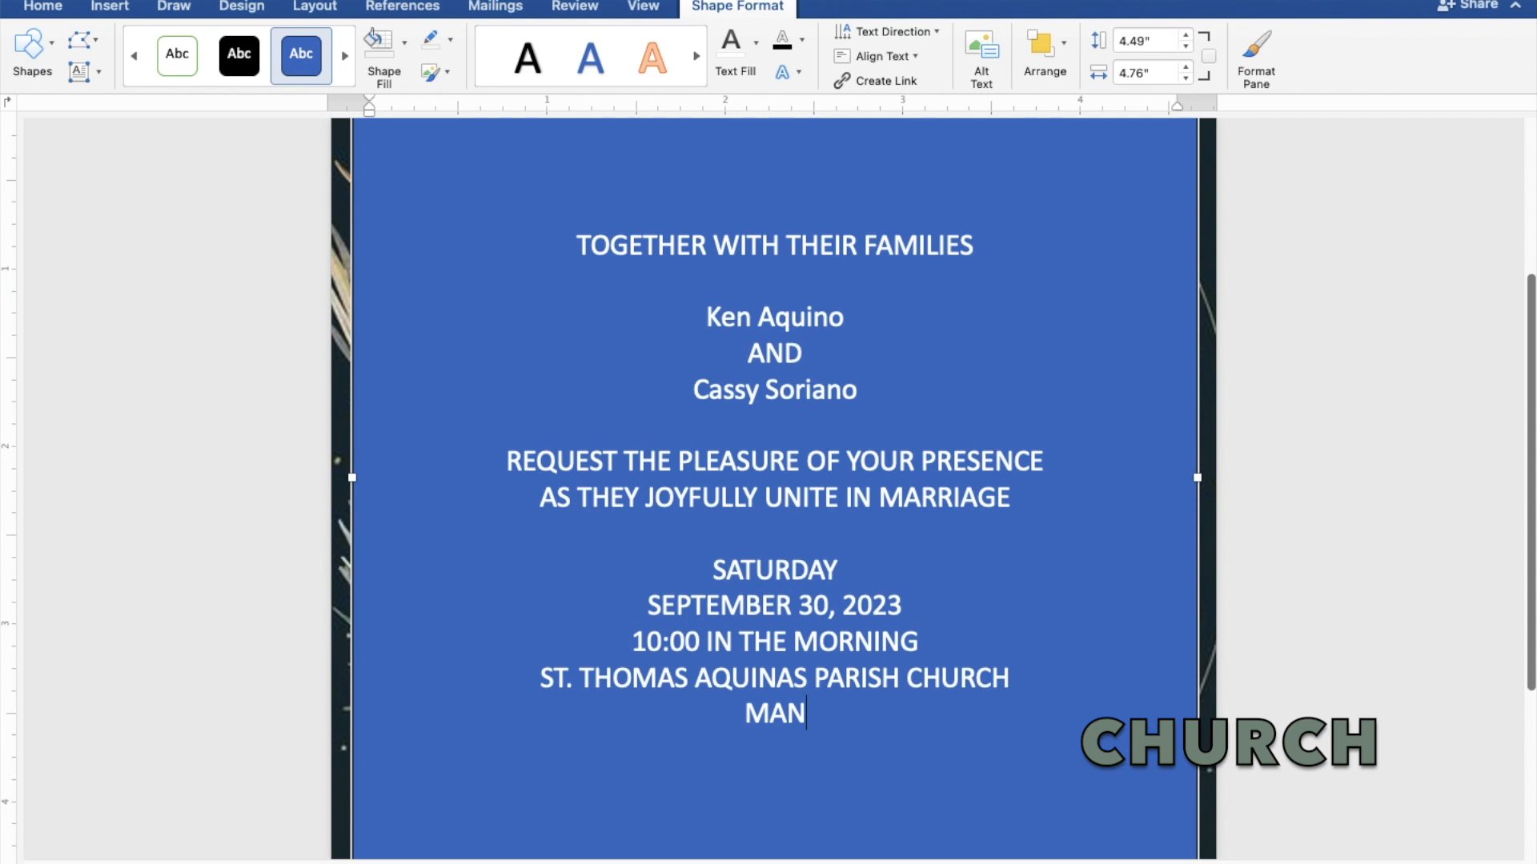
text(GAL)
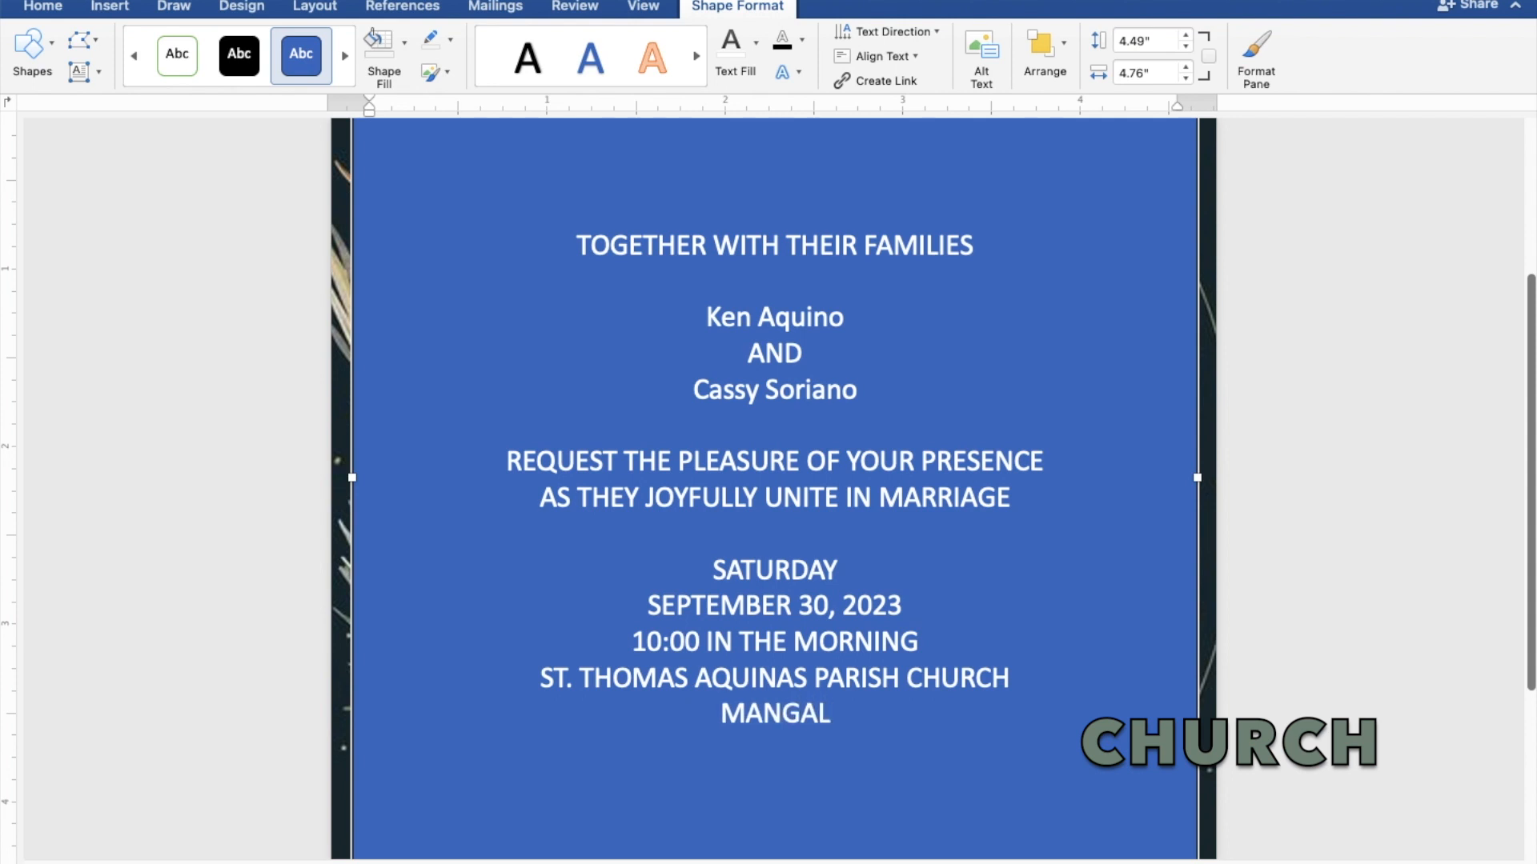
text(DAN)
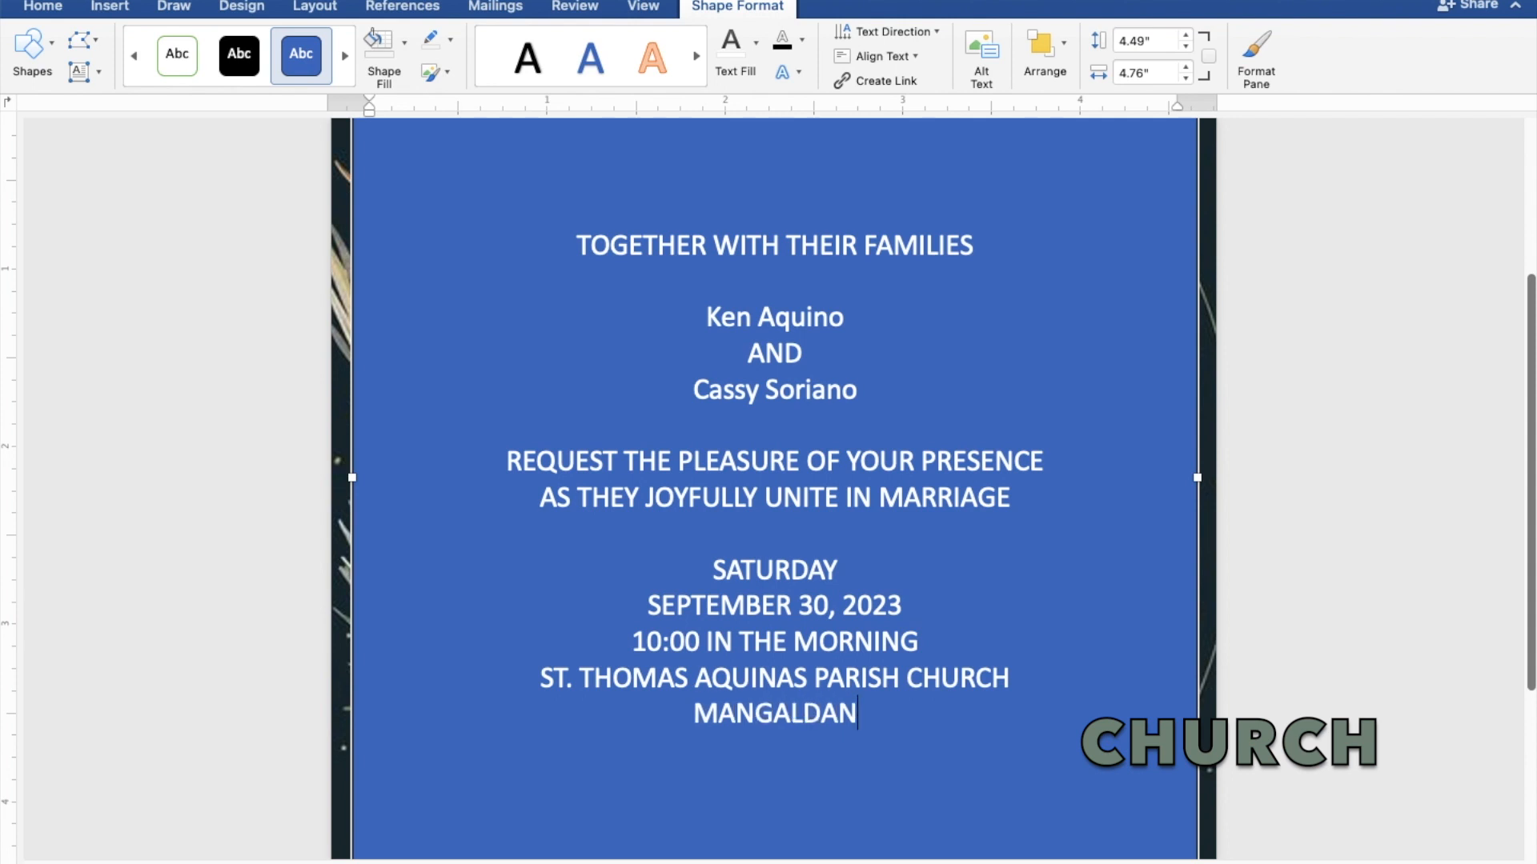
text(, P)
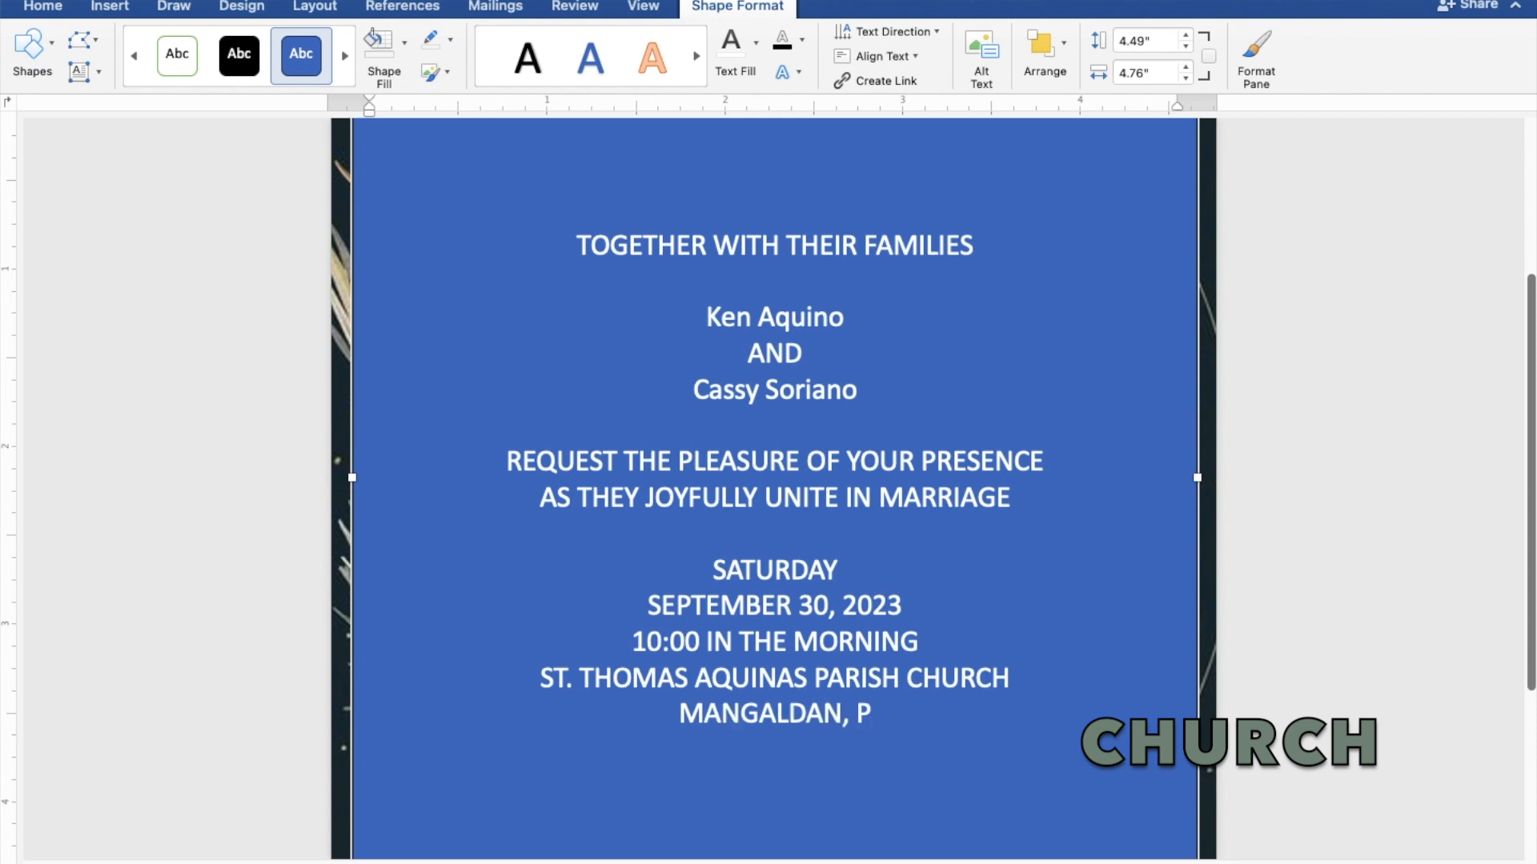
text(AN)
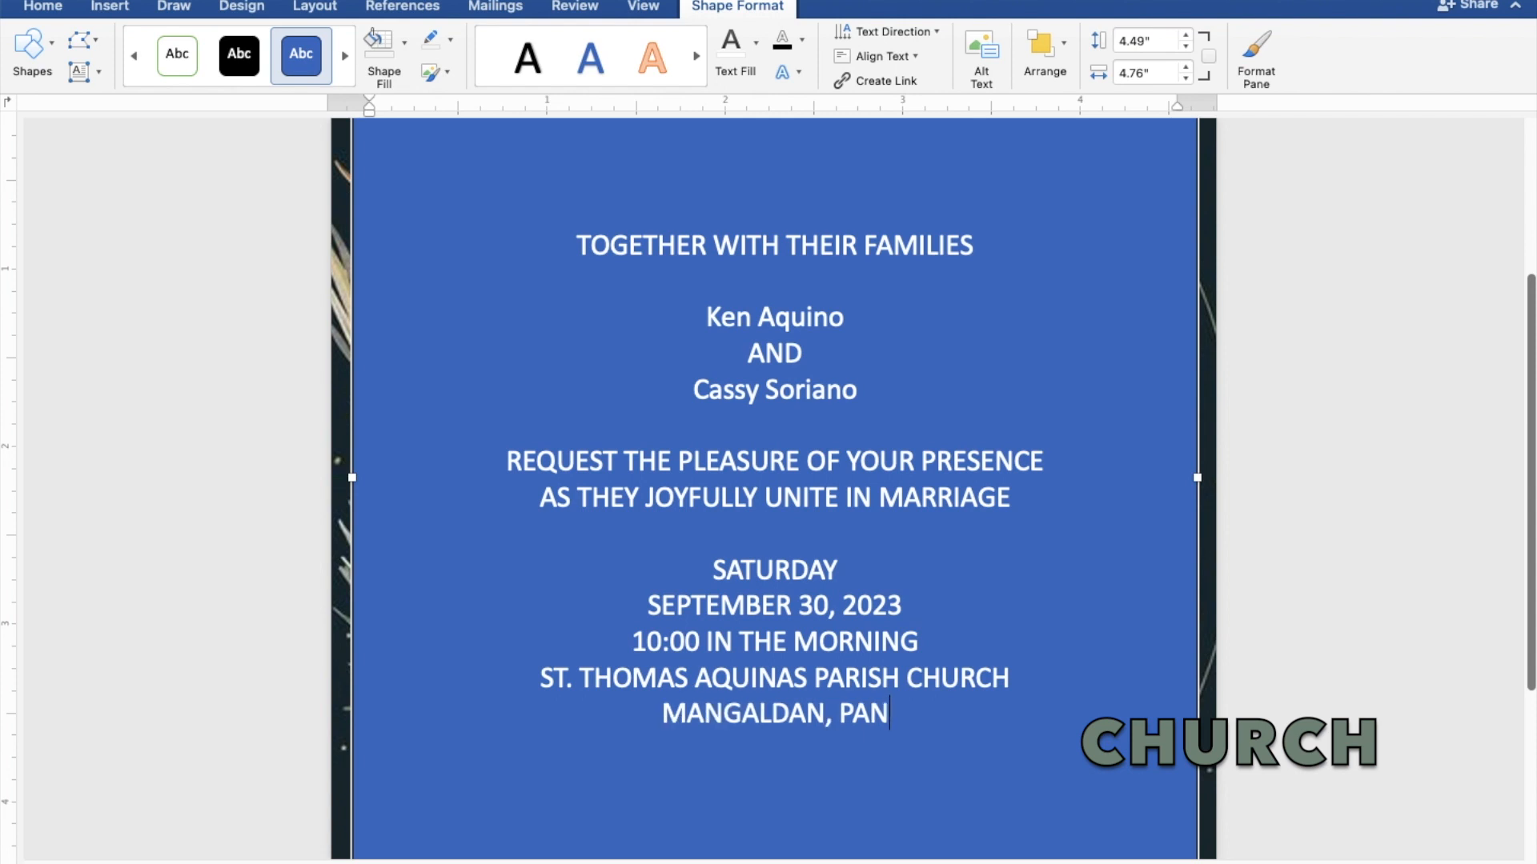
text(GA)
text(S)
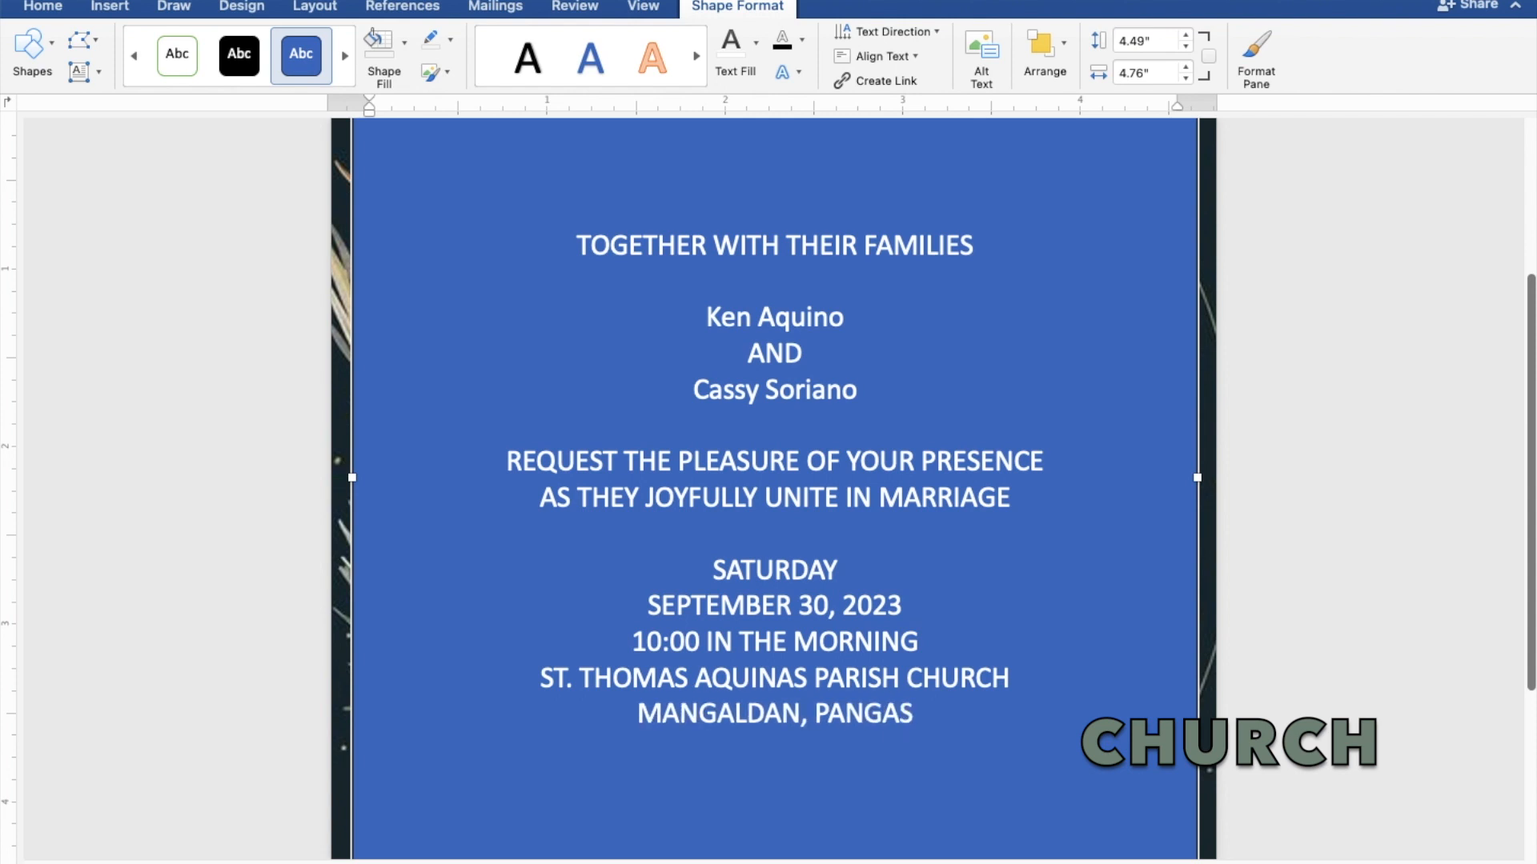
text(INAN)
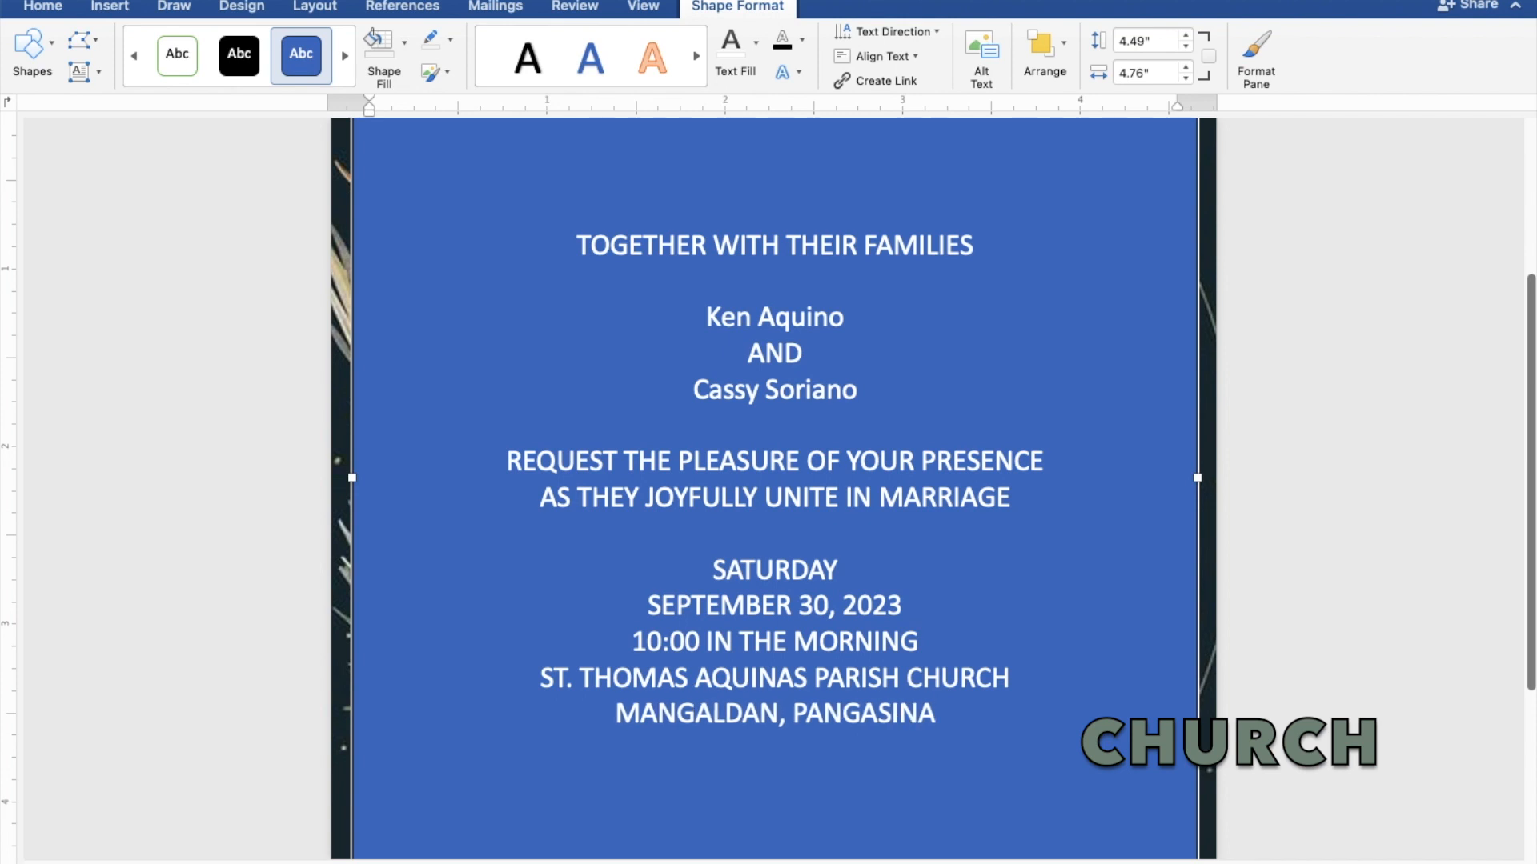
key(Return)
key(Return)
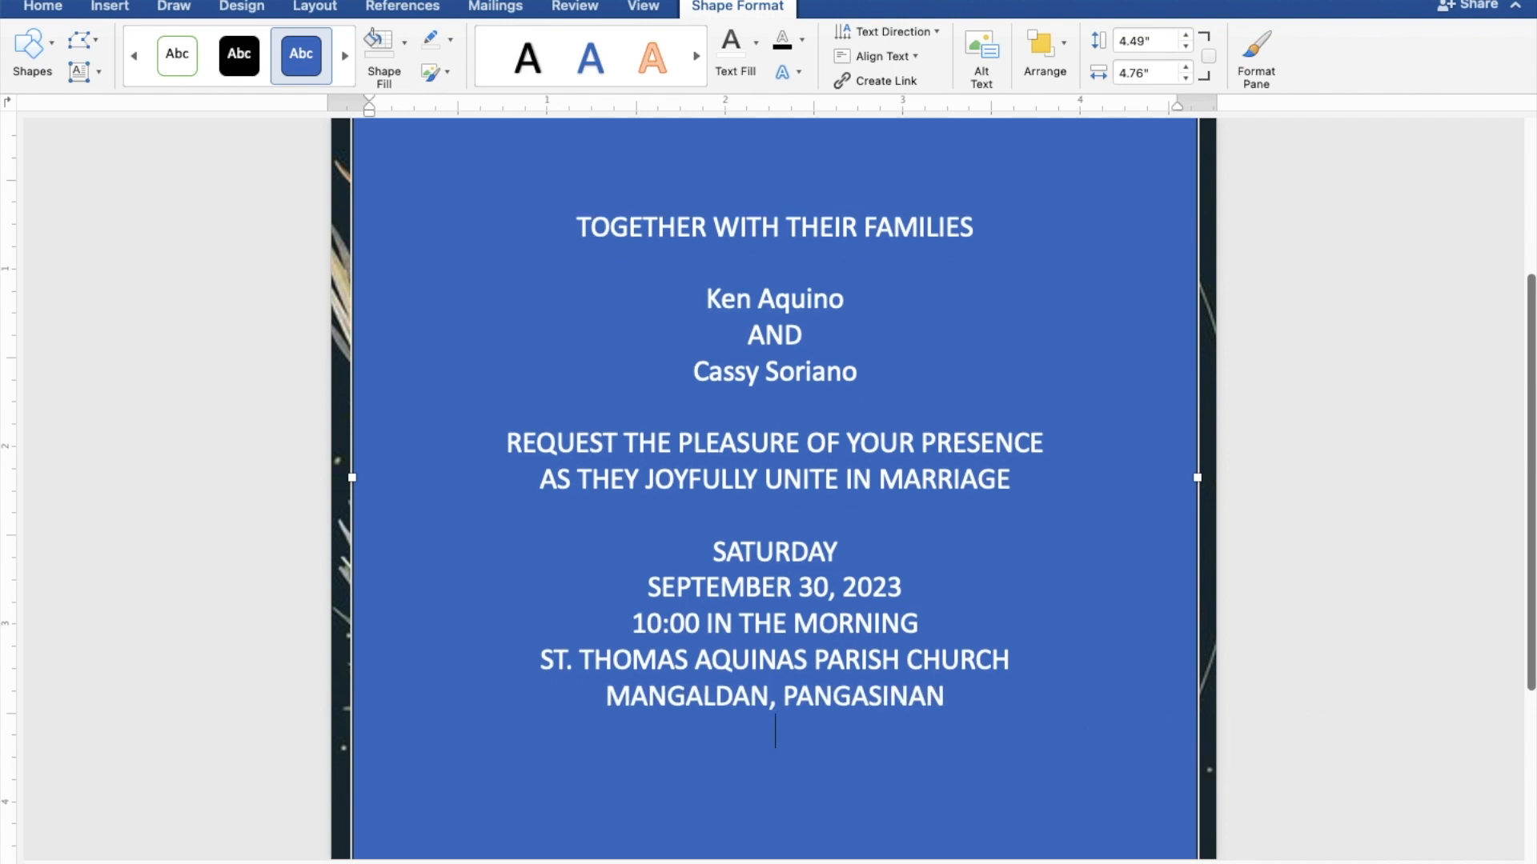
text(Rec)
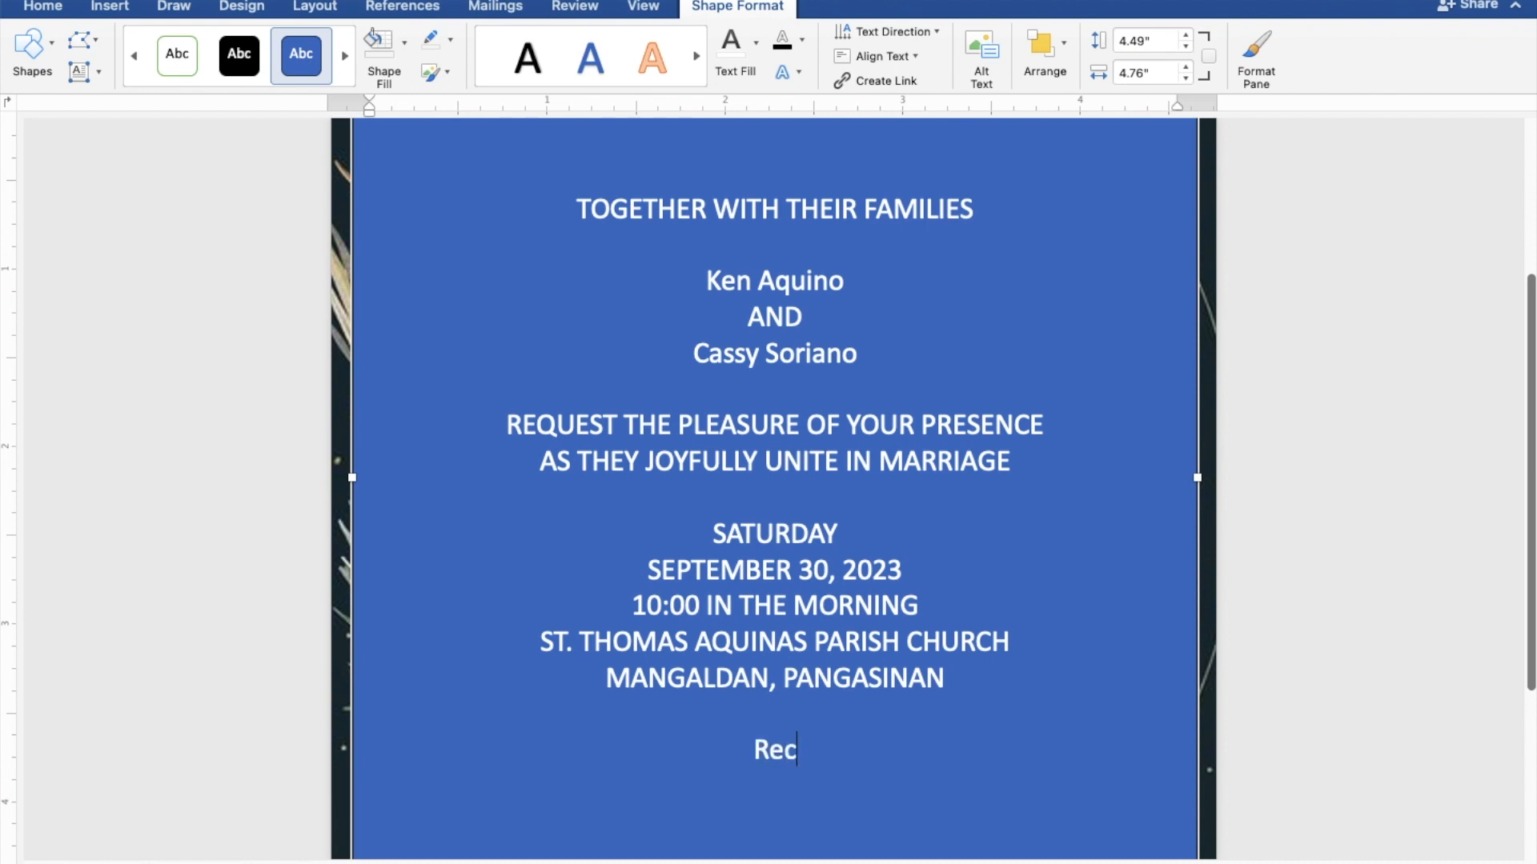
text(ept)
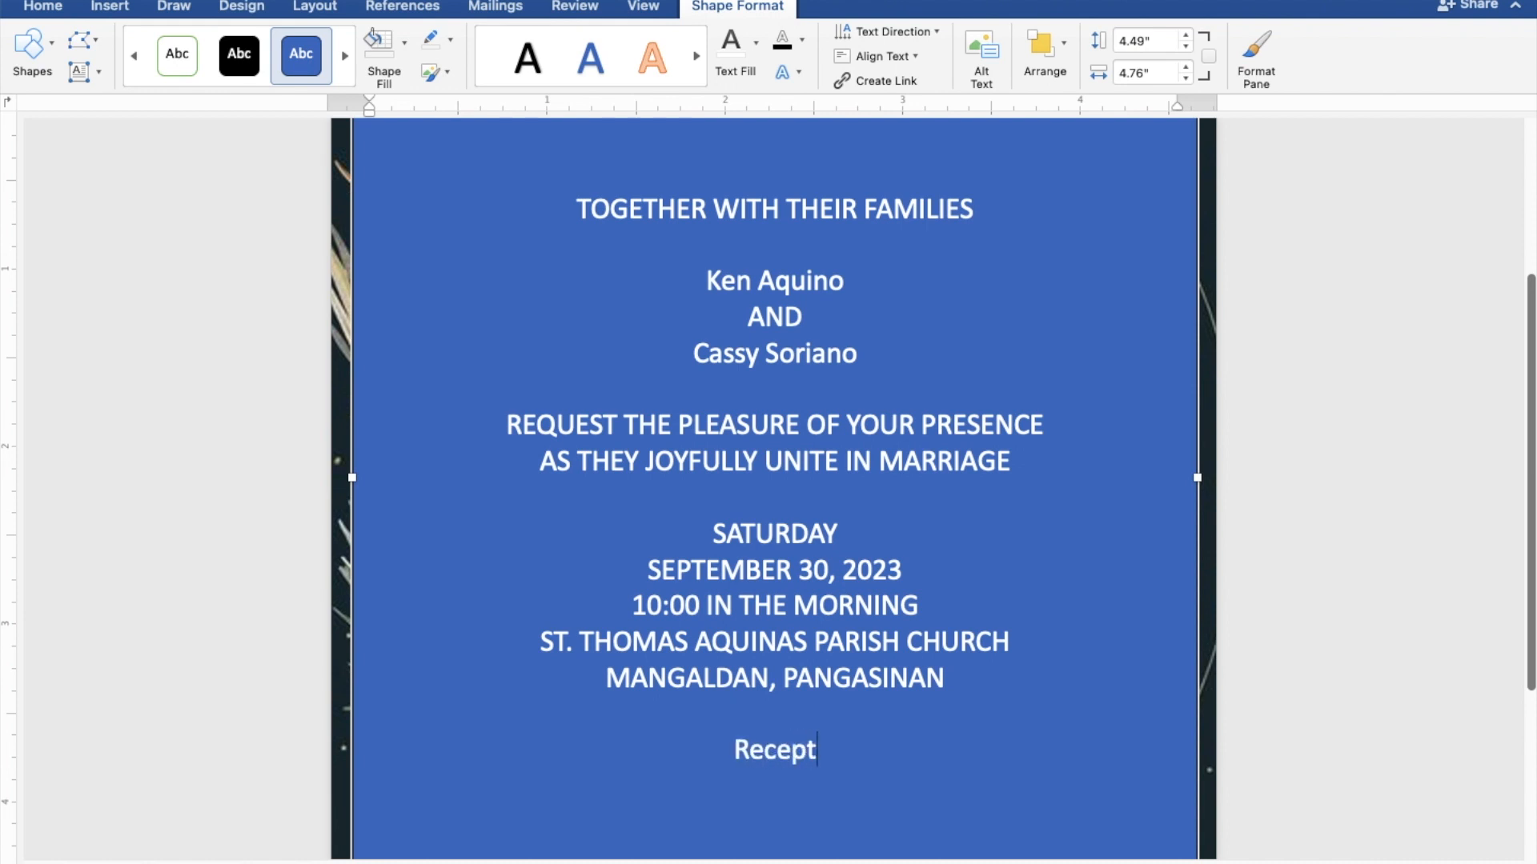
text(ion)
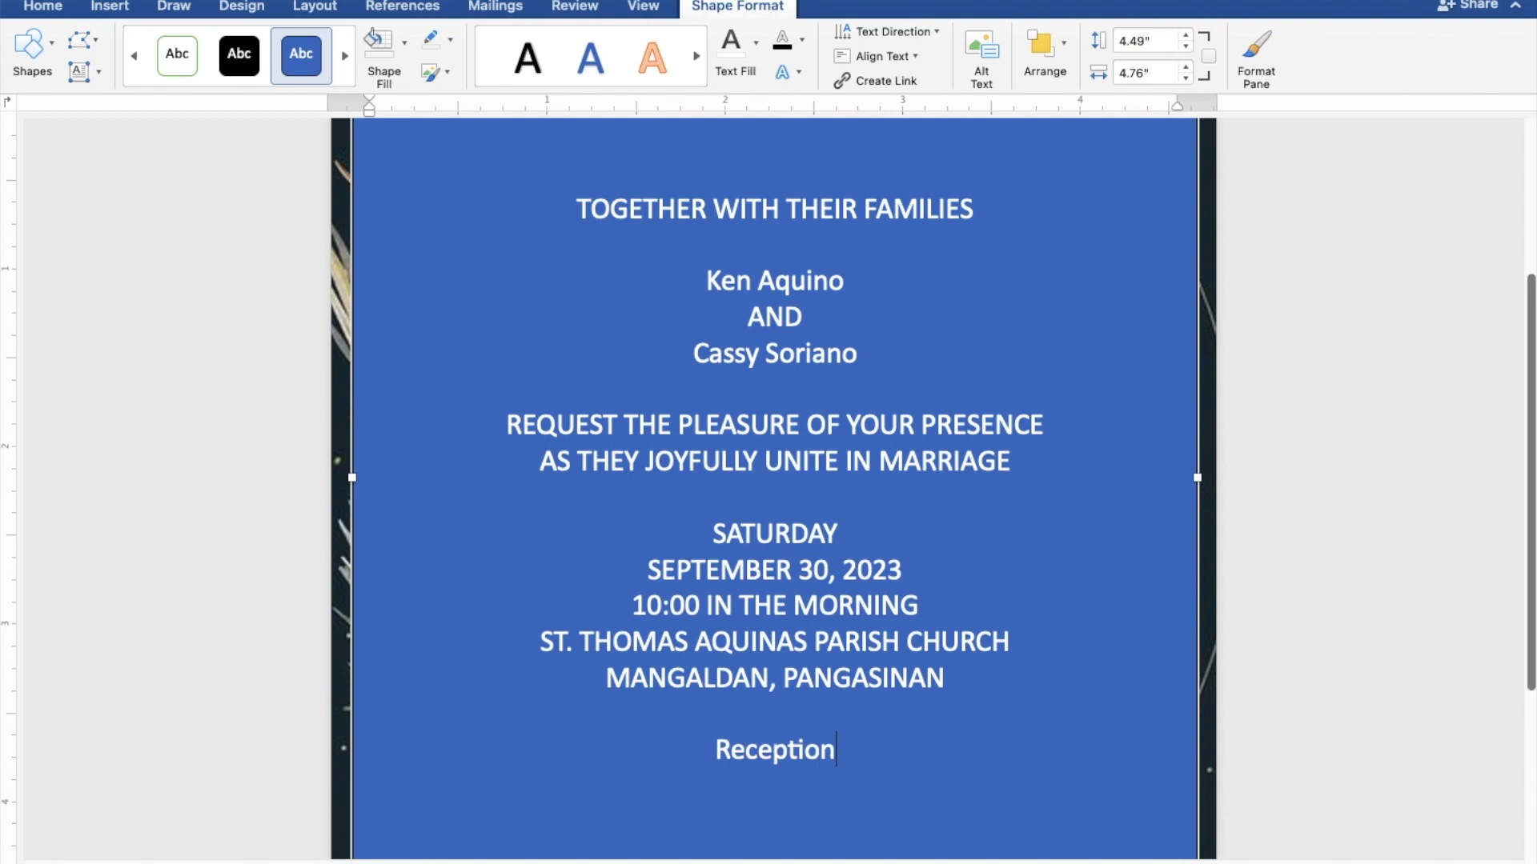
text( to)
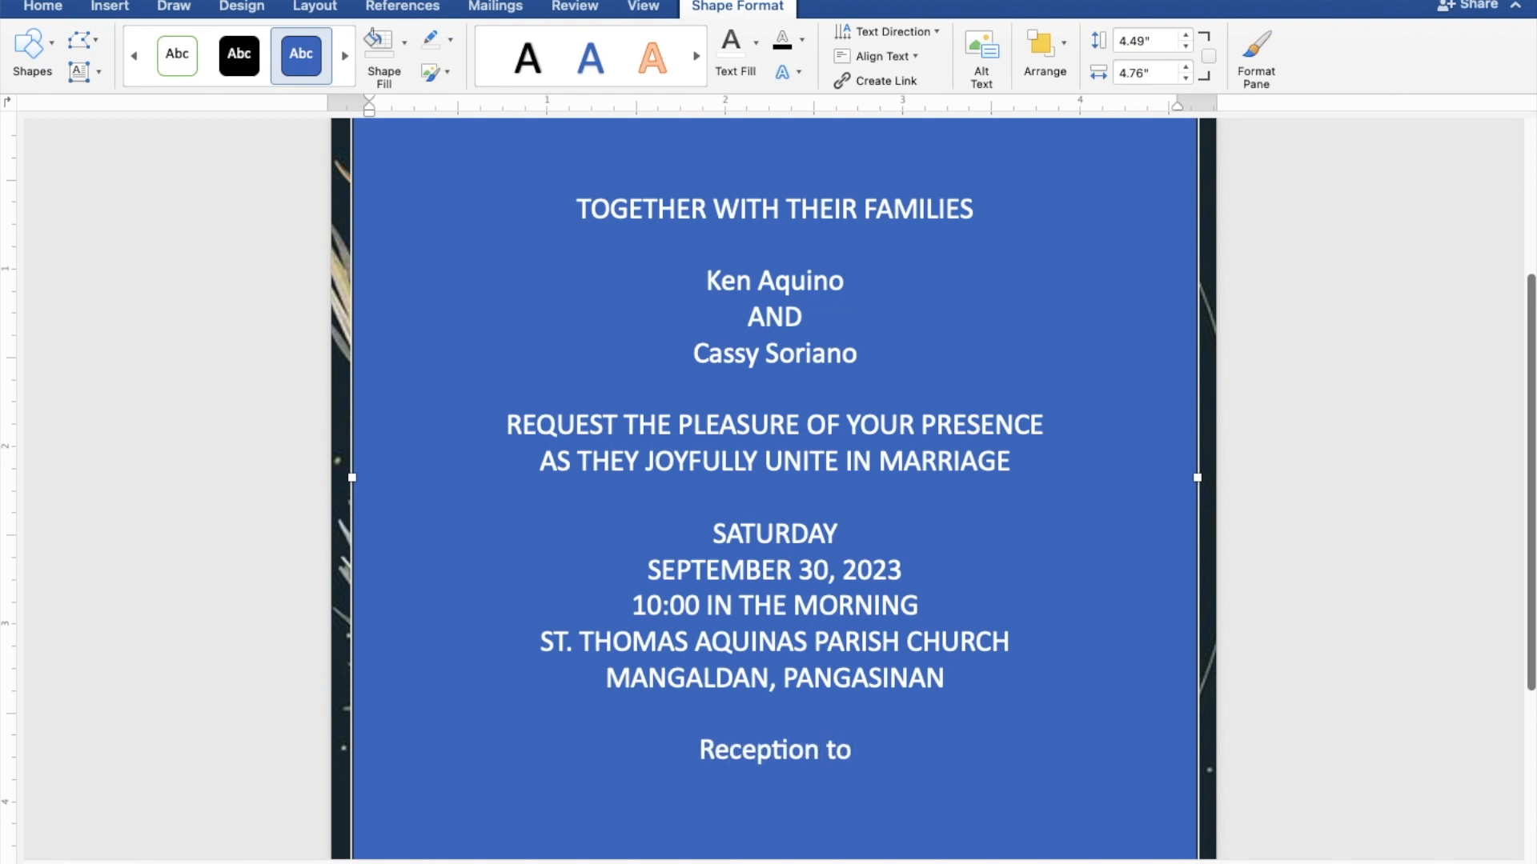
text( fo)
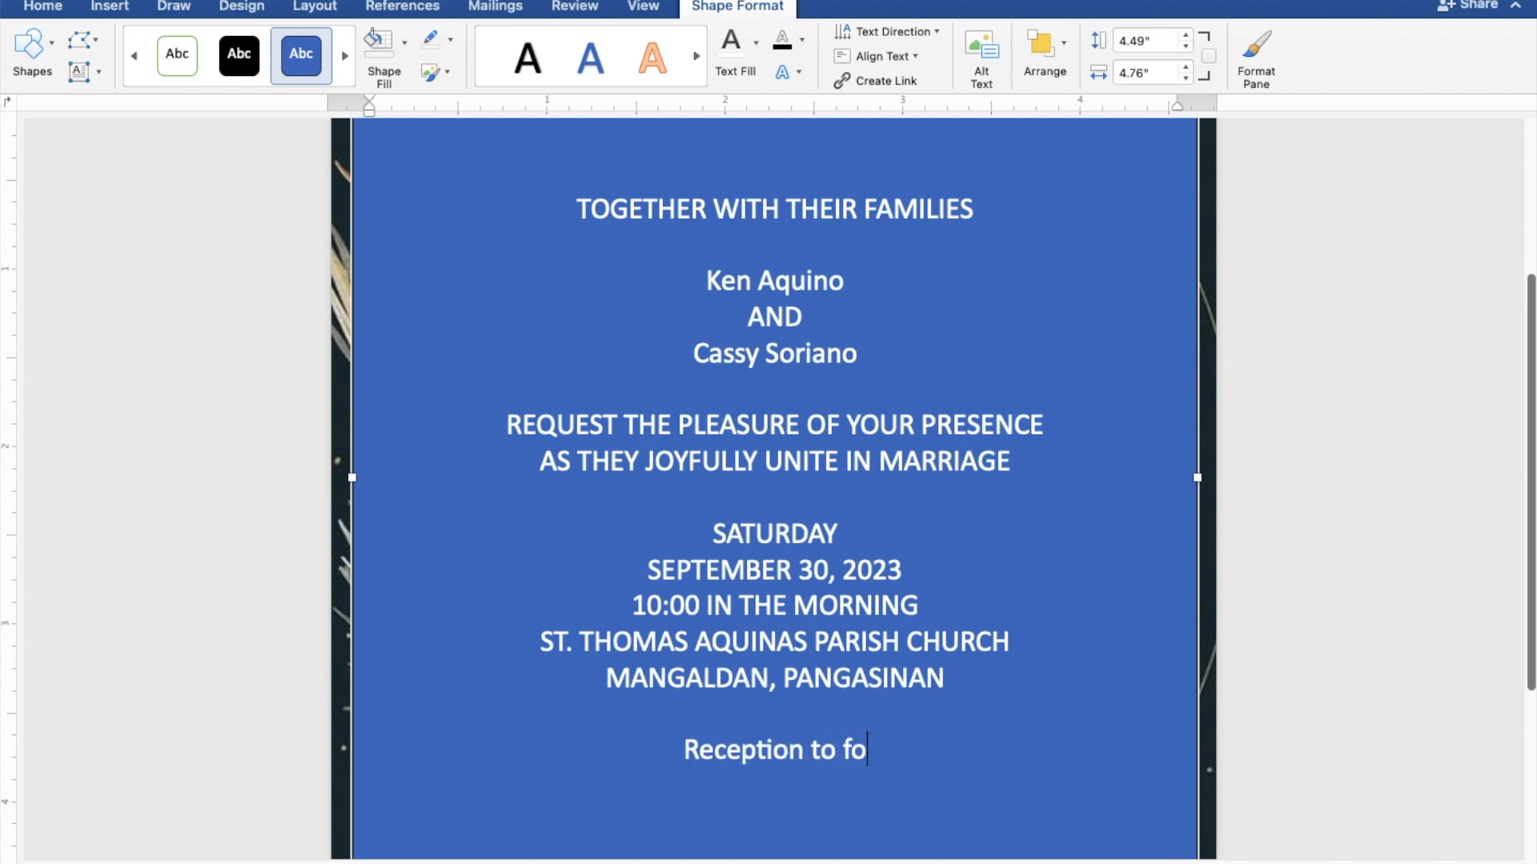
text(ll)
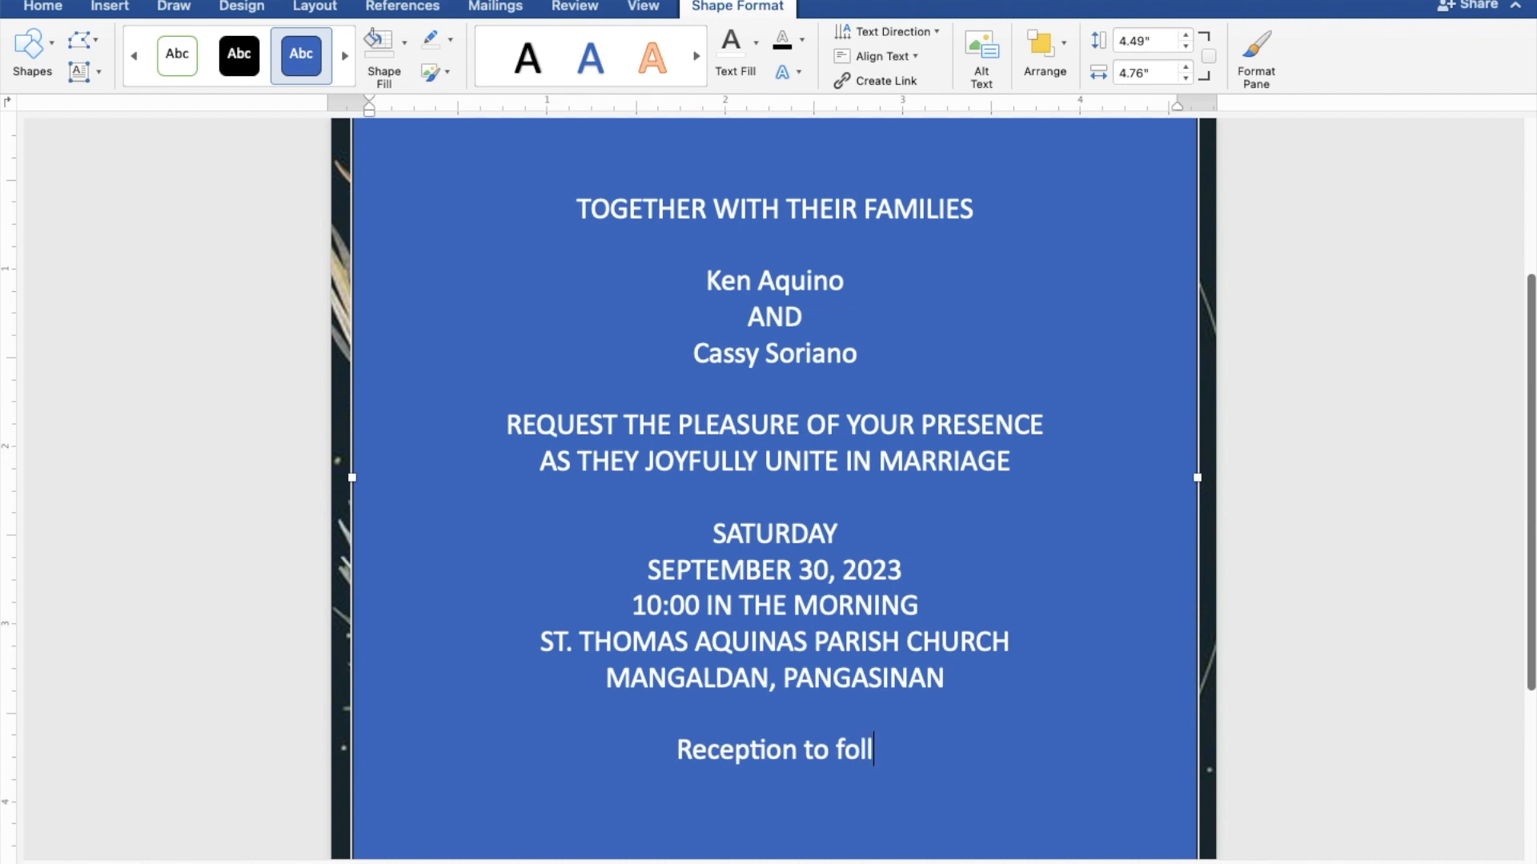
text(ow)
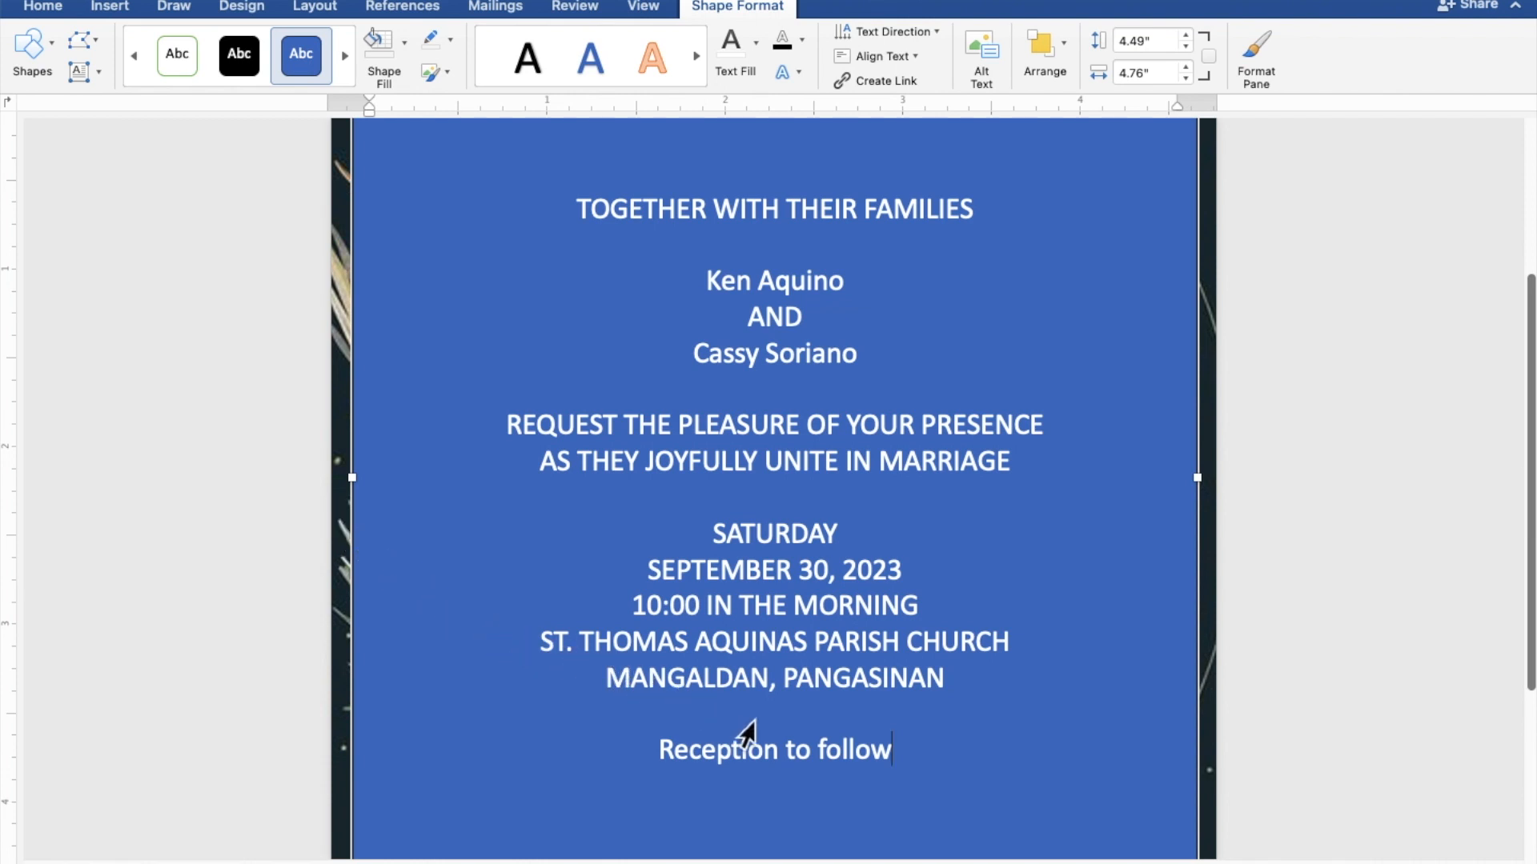
Set the text box to No Fill and No Outline
drag(903, 755, 574, 228)
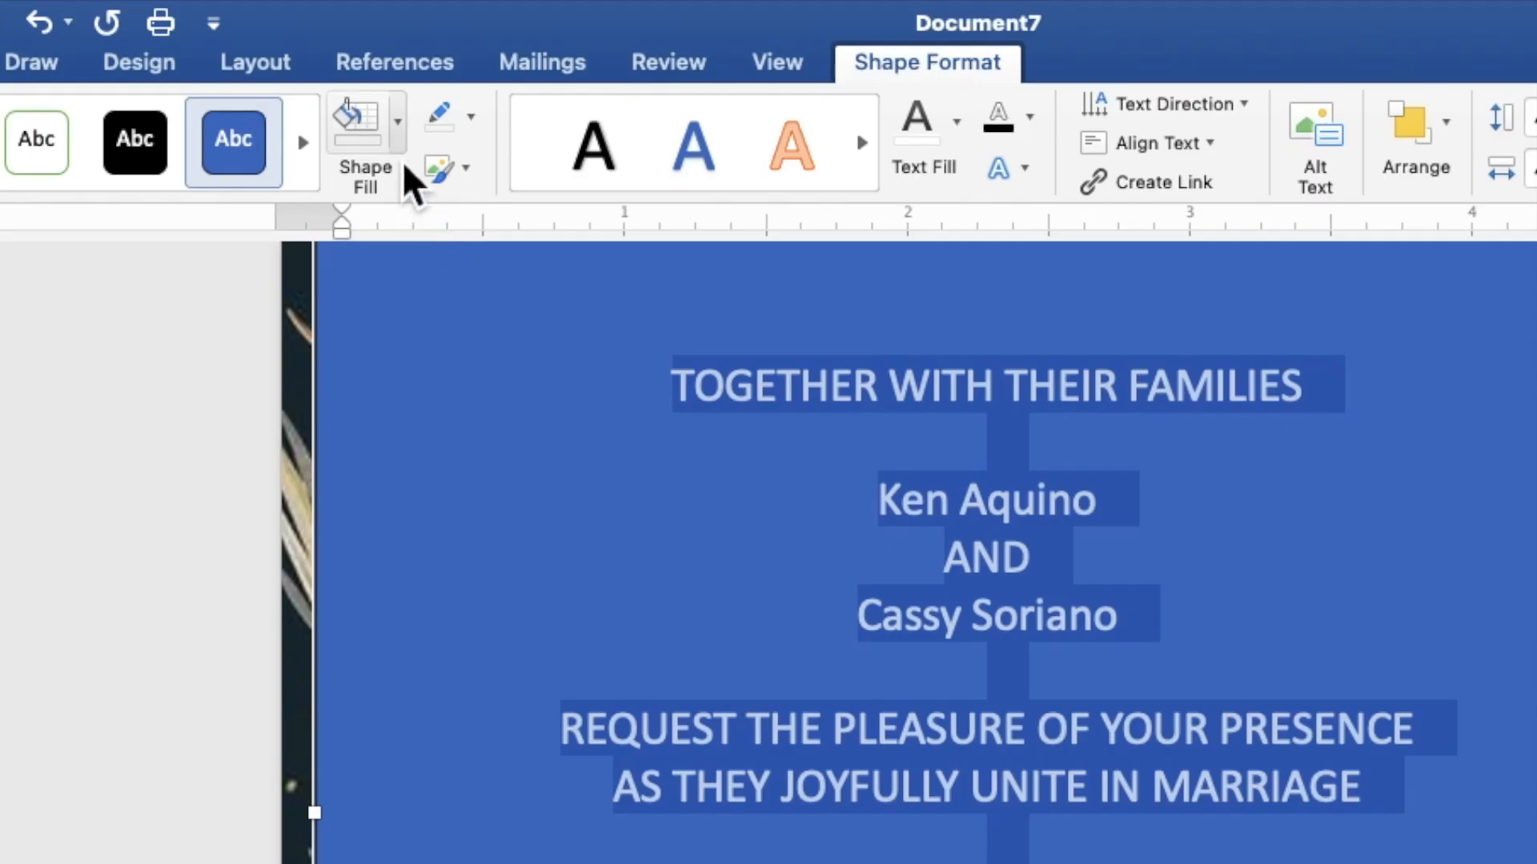
click(400, 159)
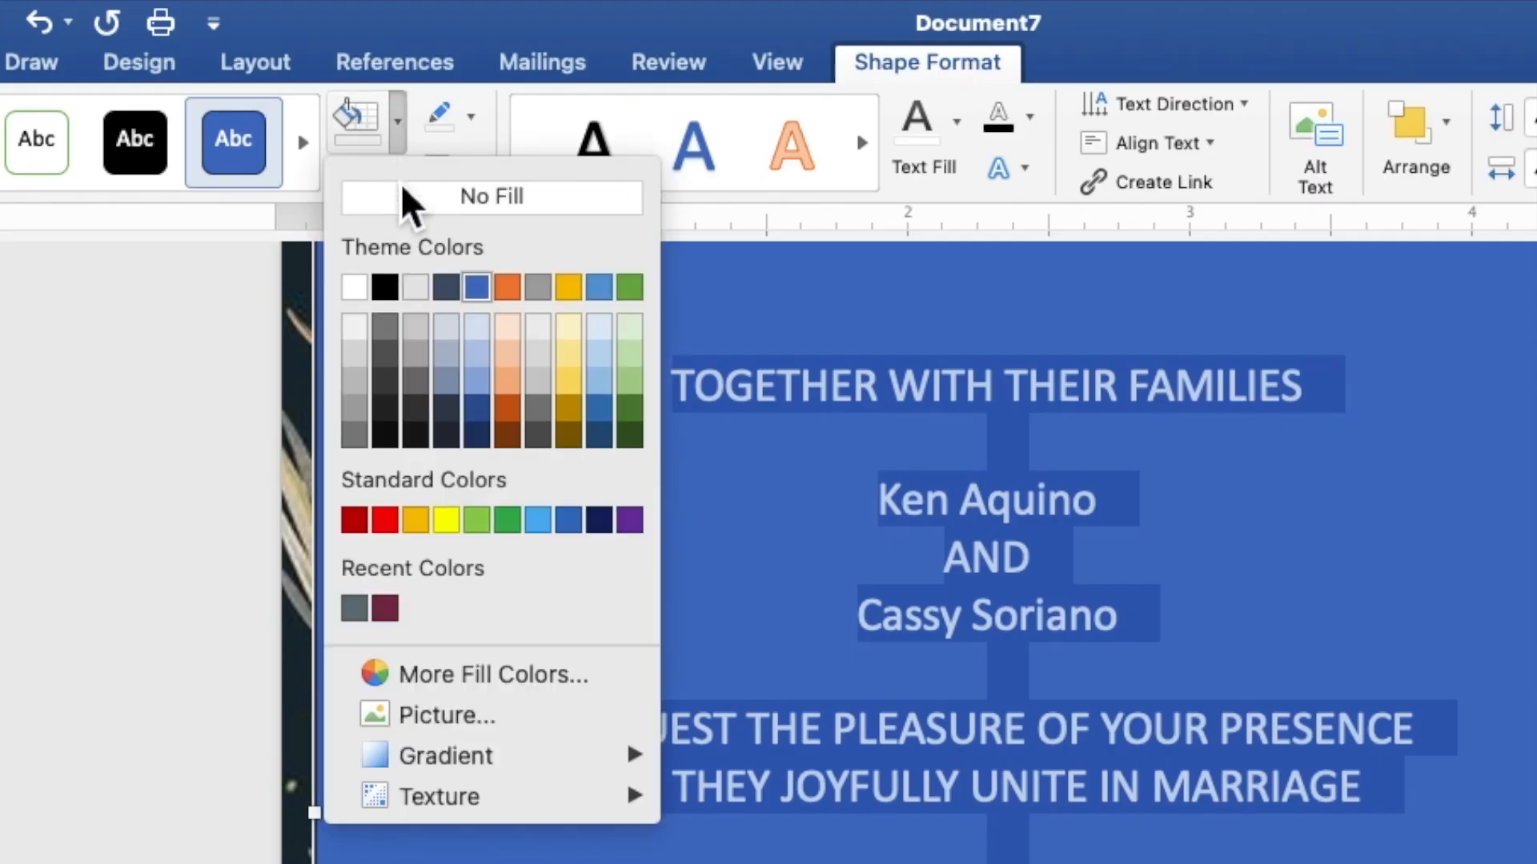
click(405, 210)
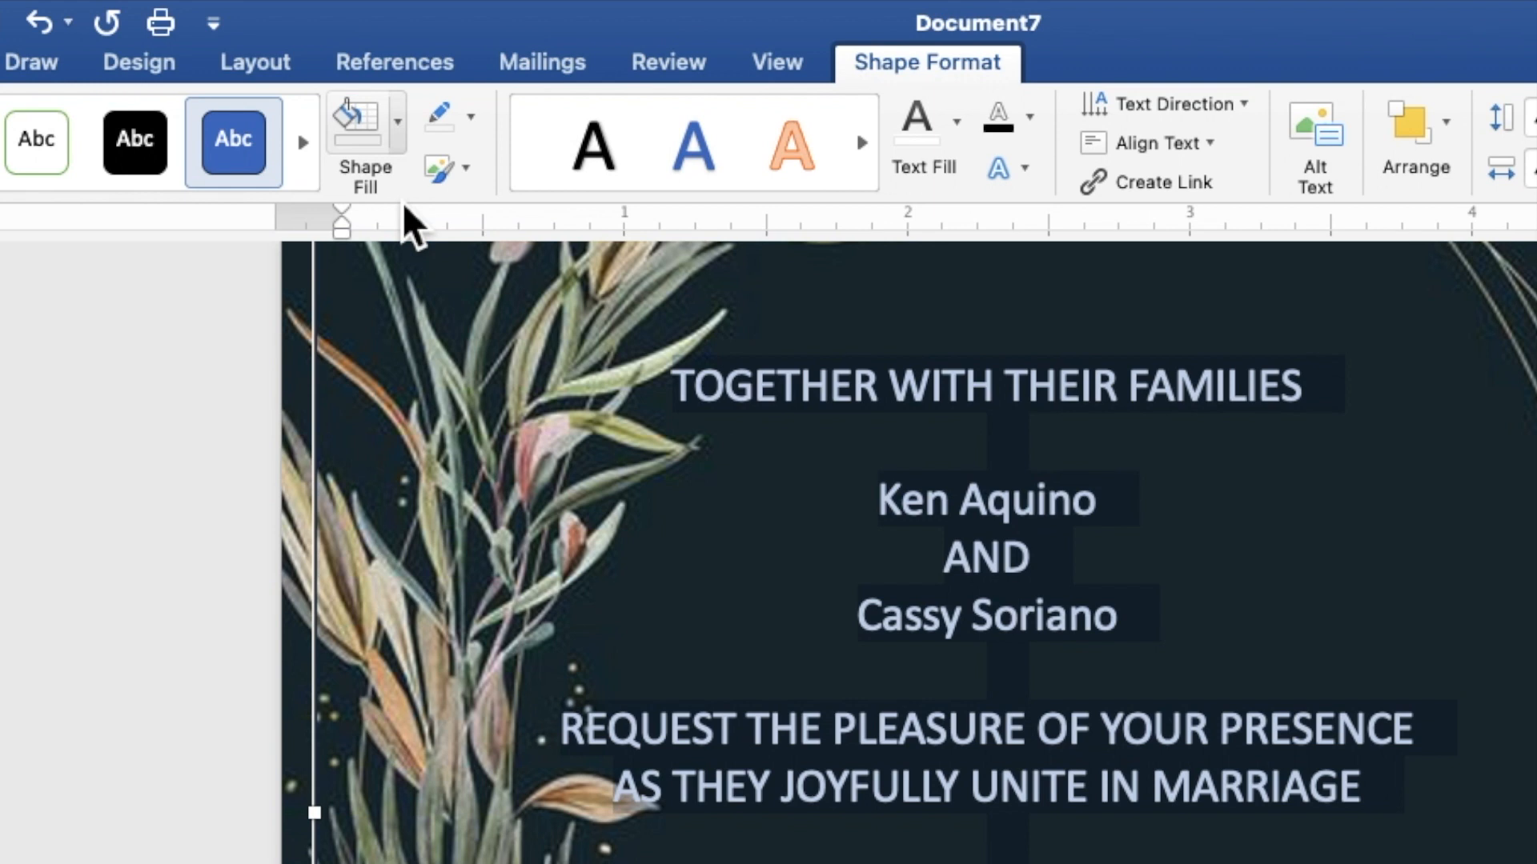
click(476, 127)
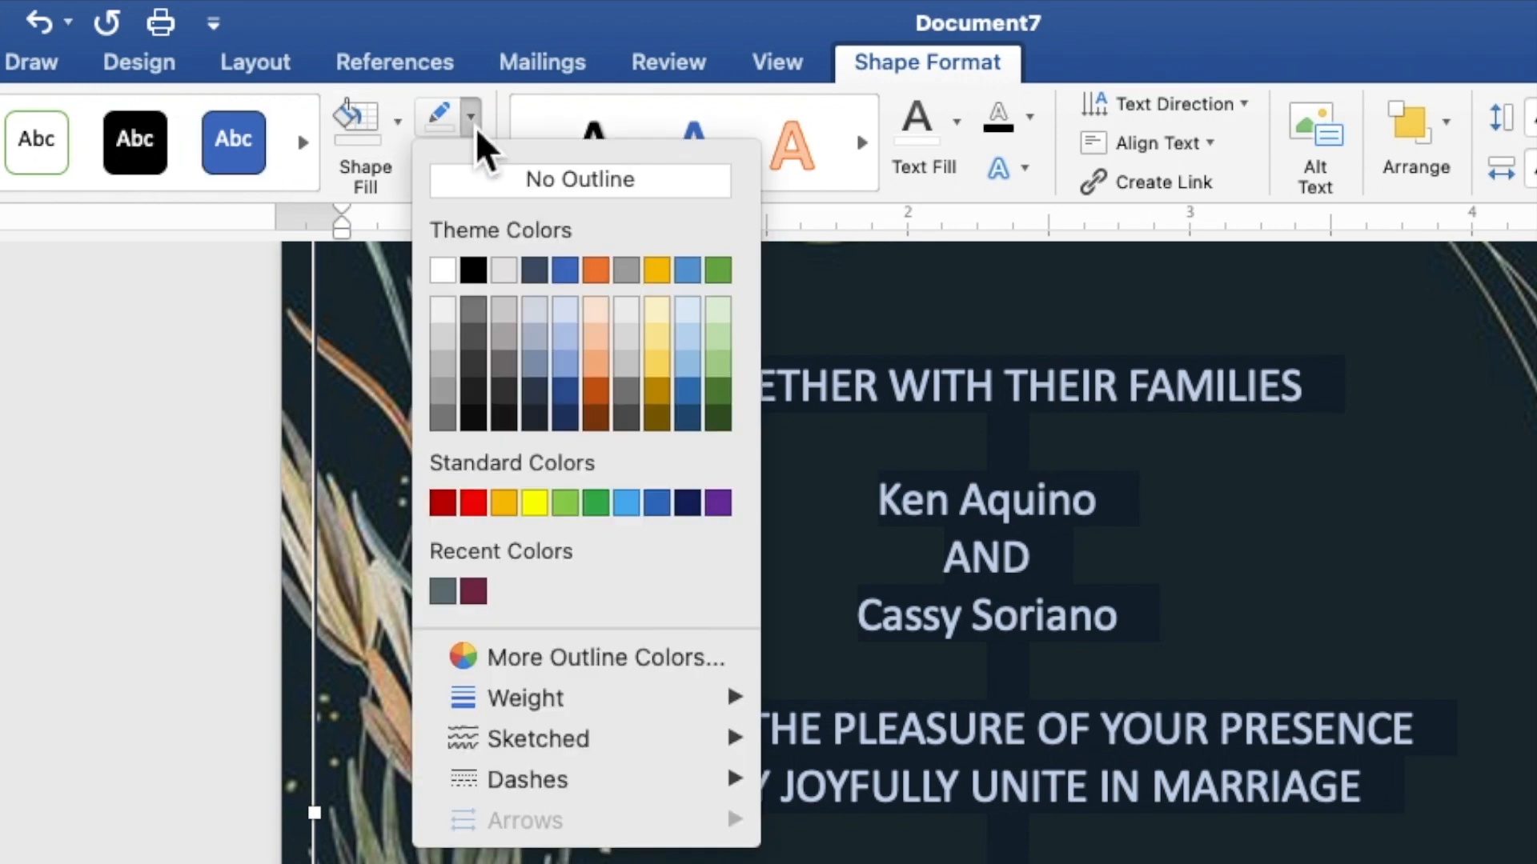
click(492, 185)
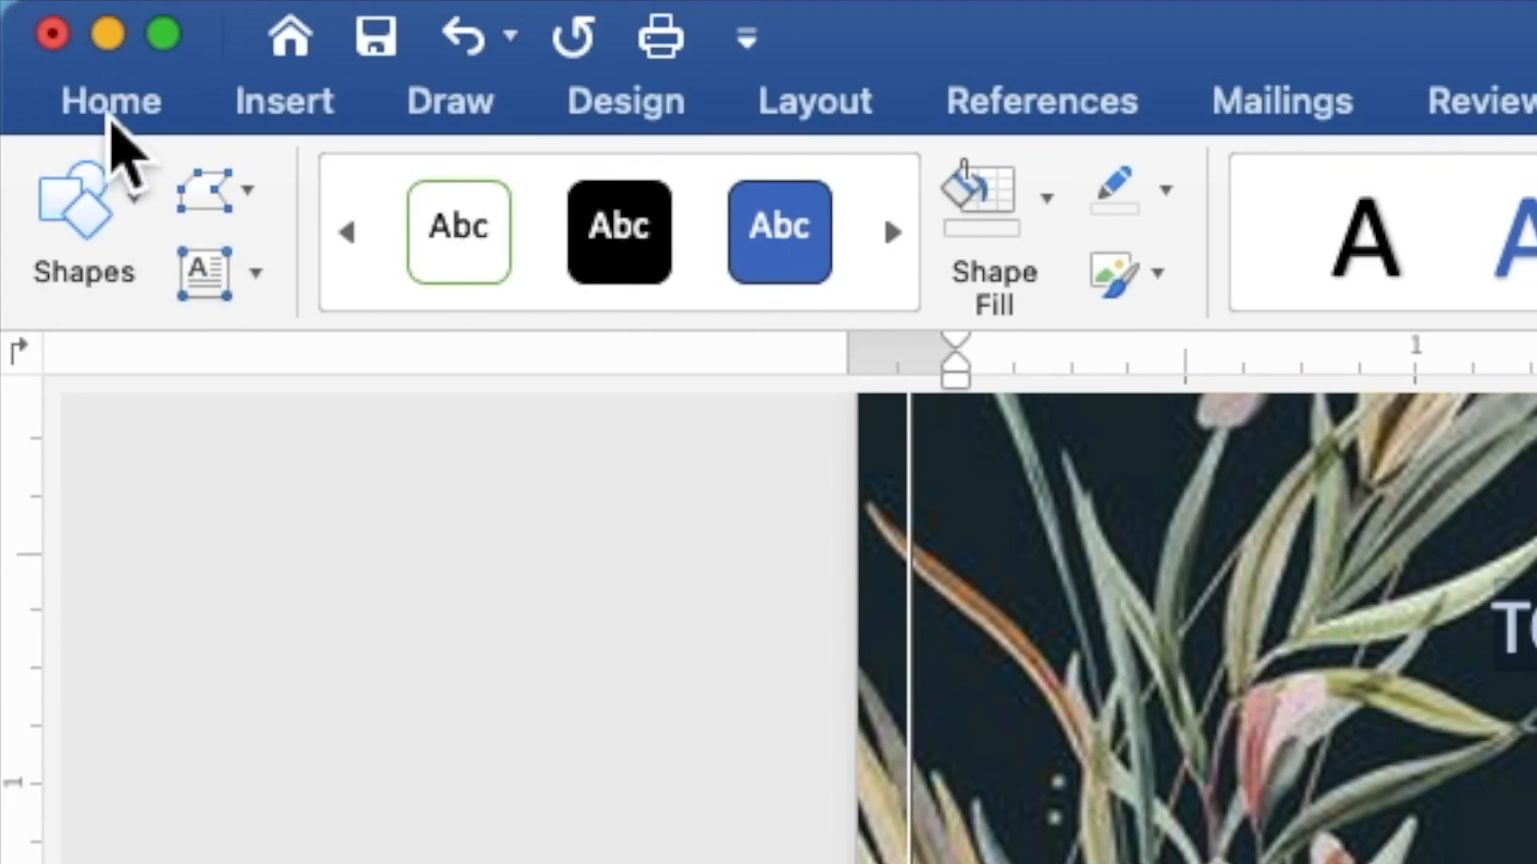
Format the selected invitation text as Times New Roman, 9 pt
click(110, 118)
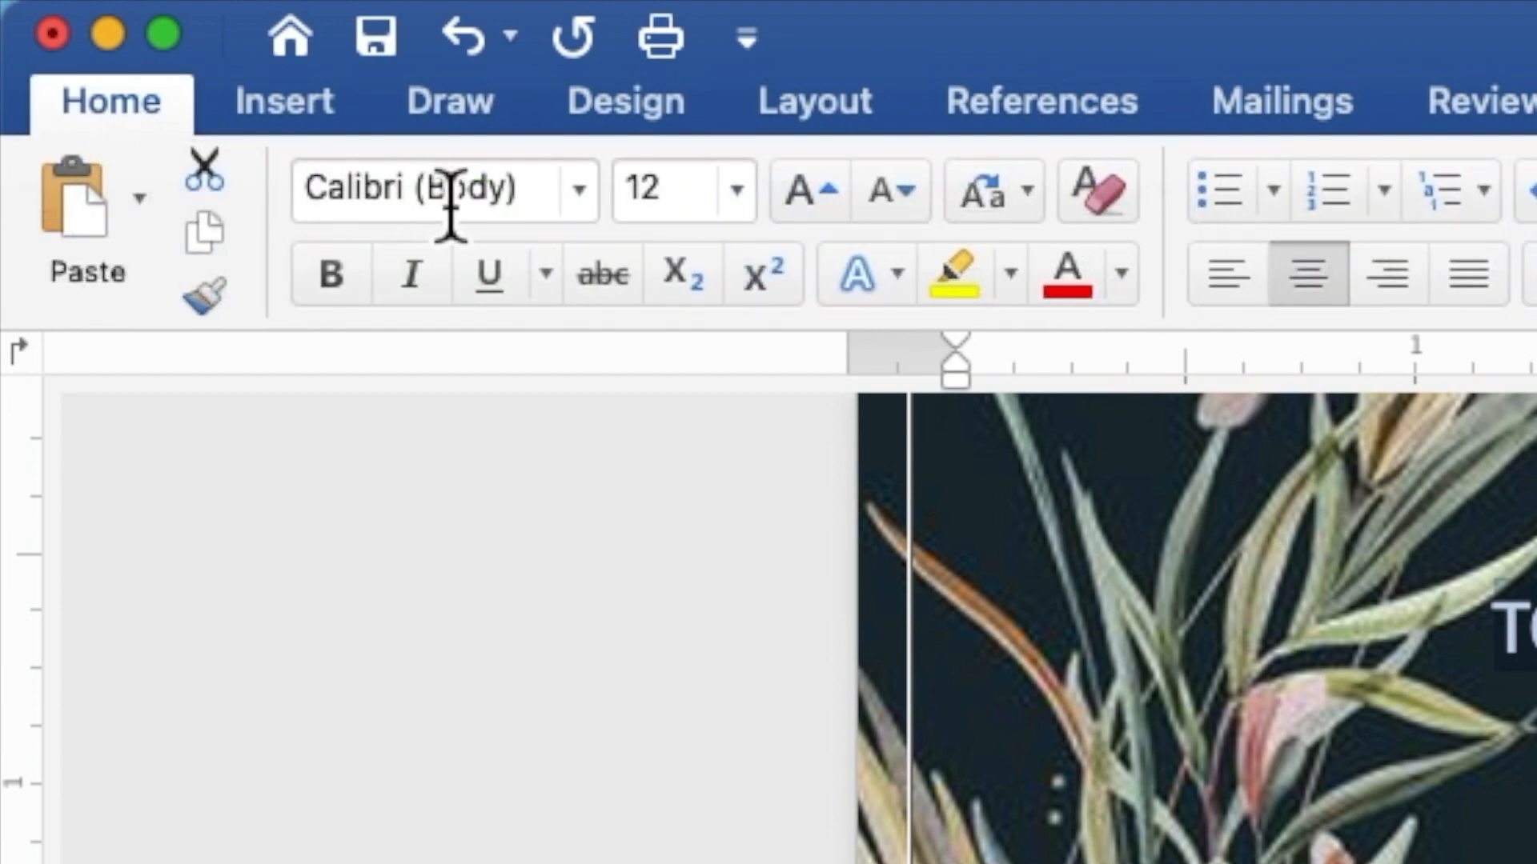
click(587, 214)
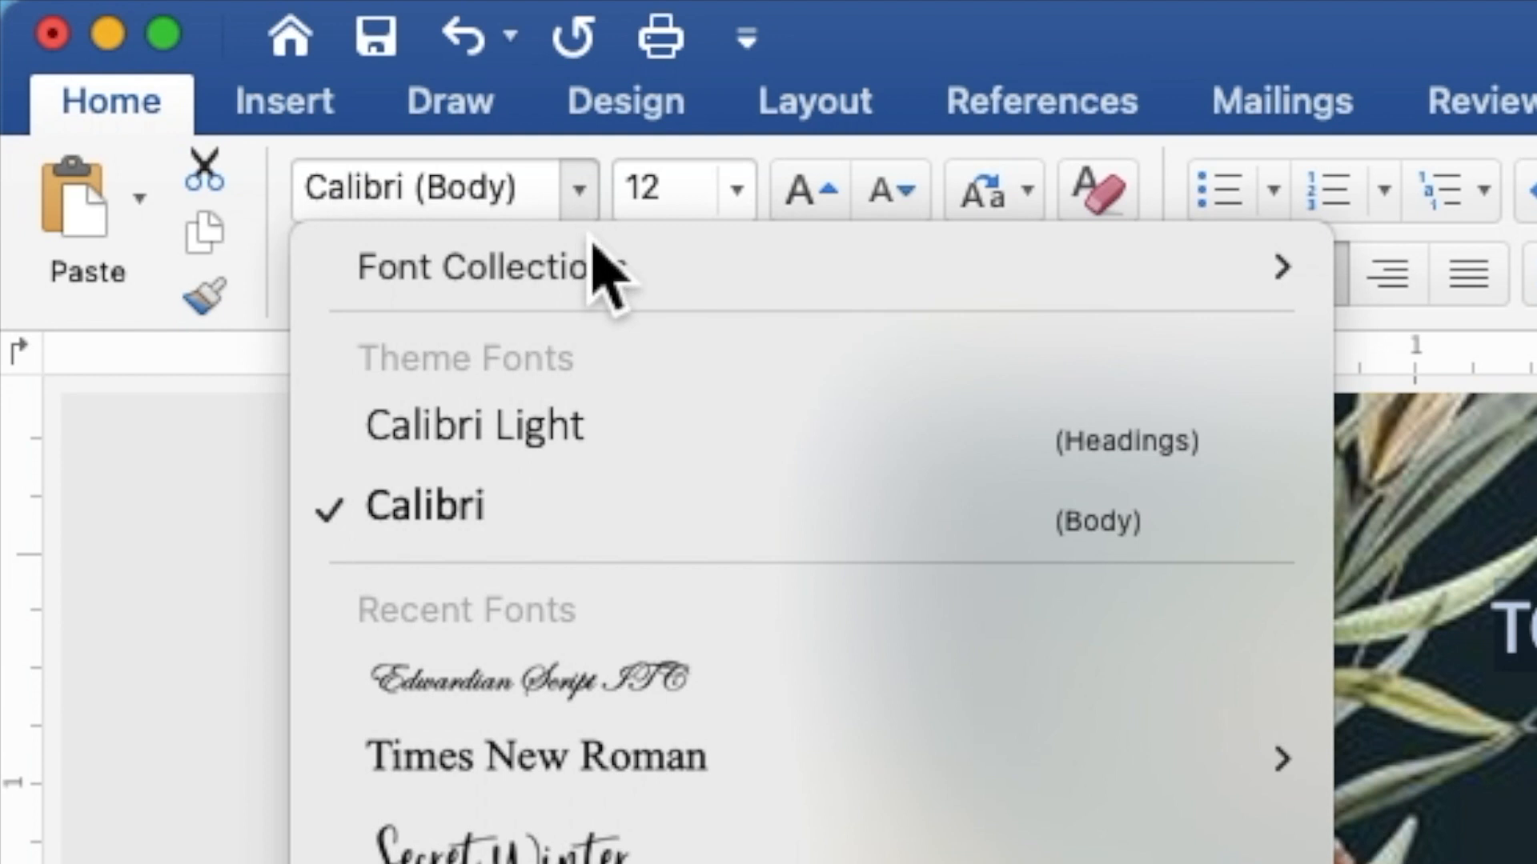
mouse_move(606, 780)
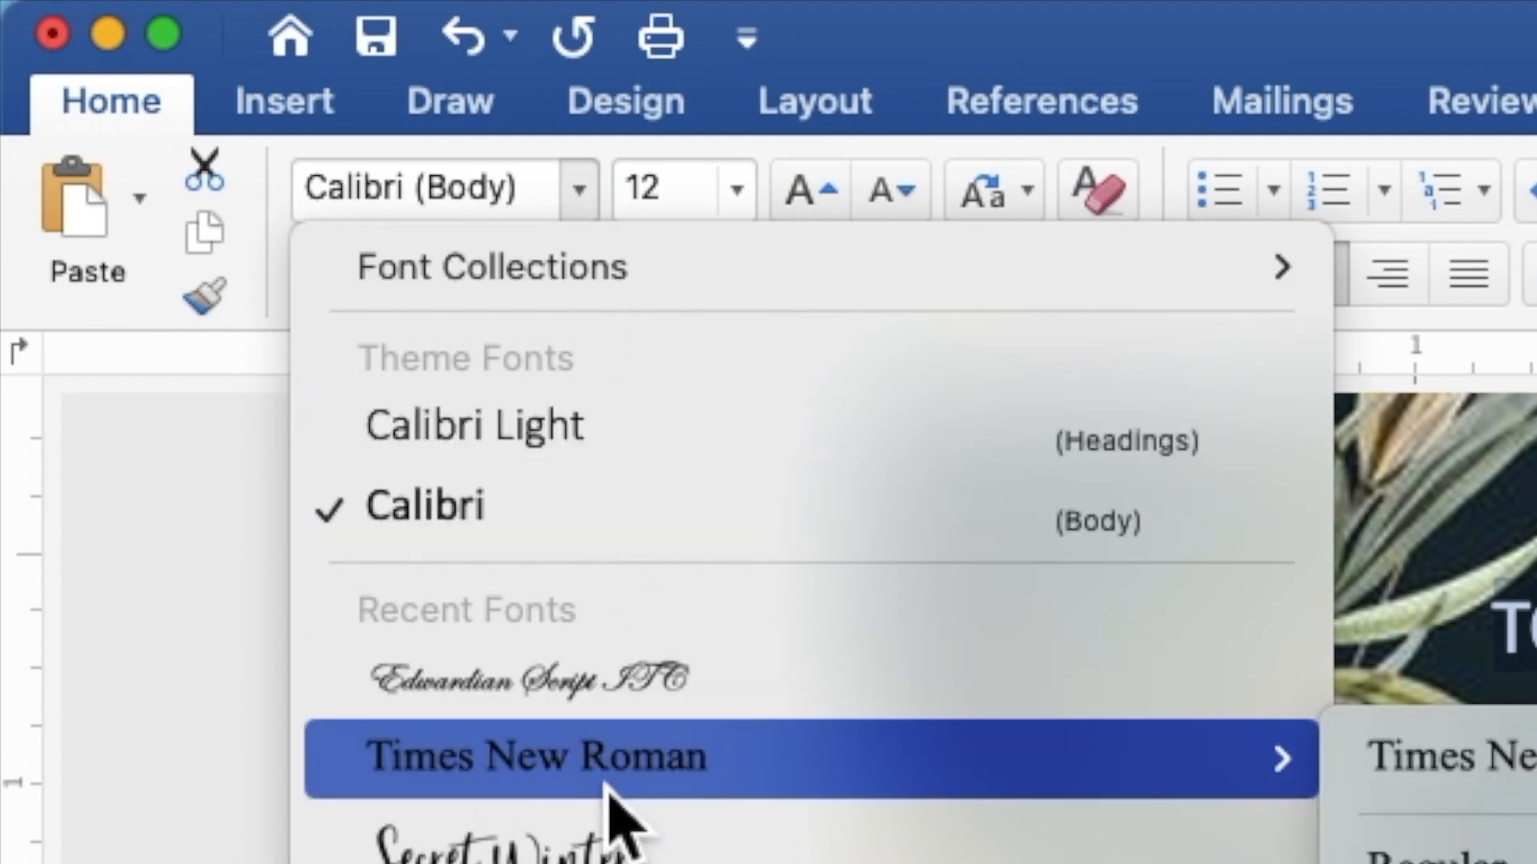
click(608, 788)
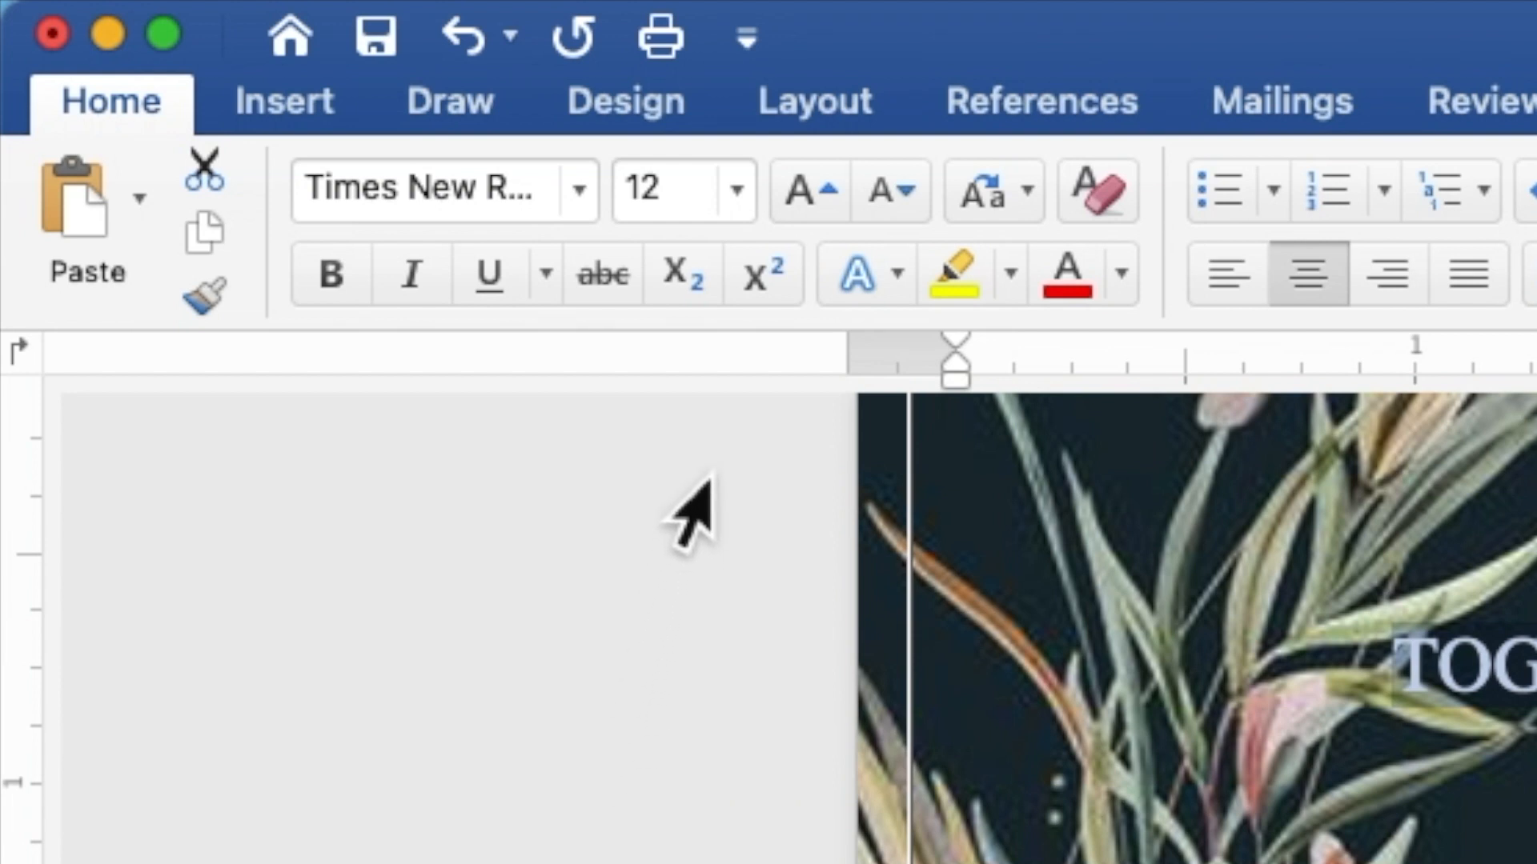
drag(720, 224, 630, 210)
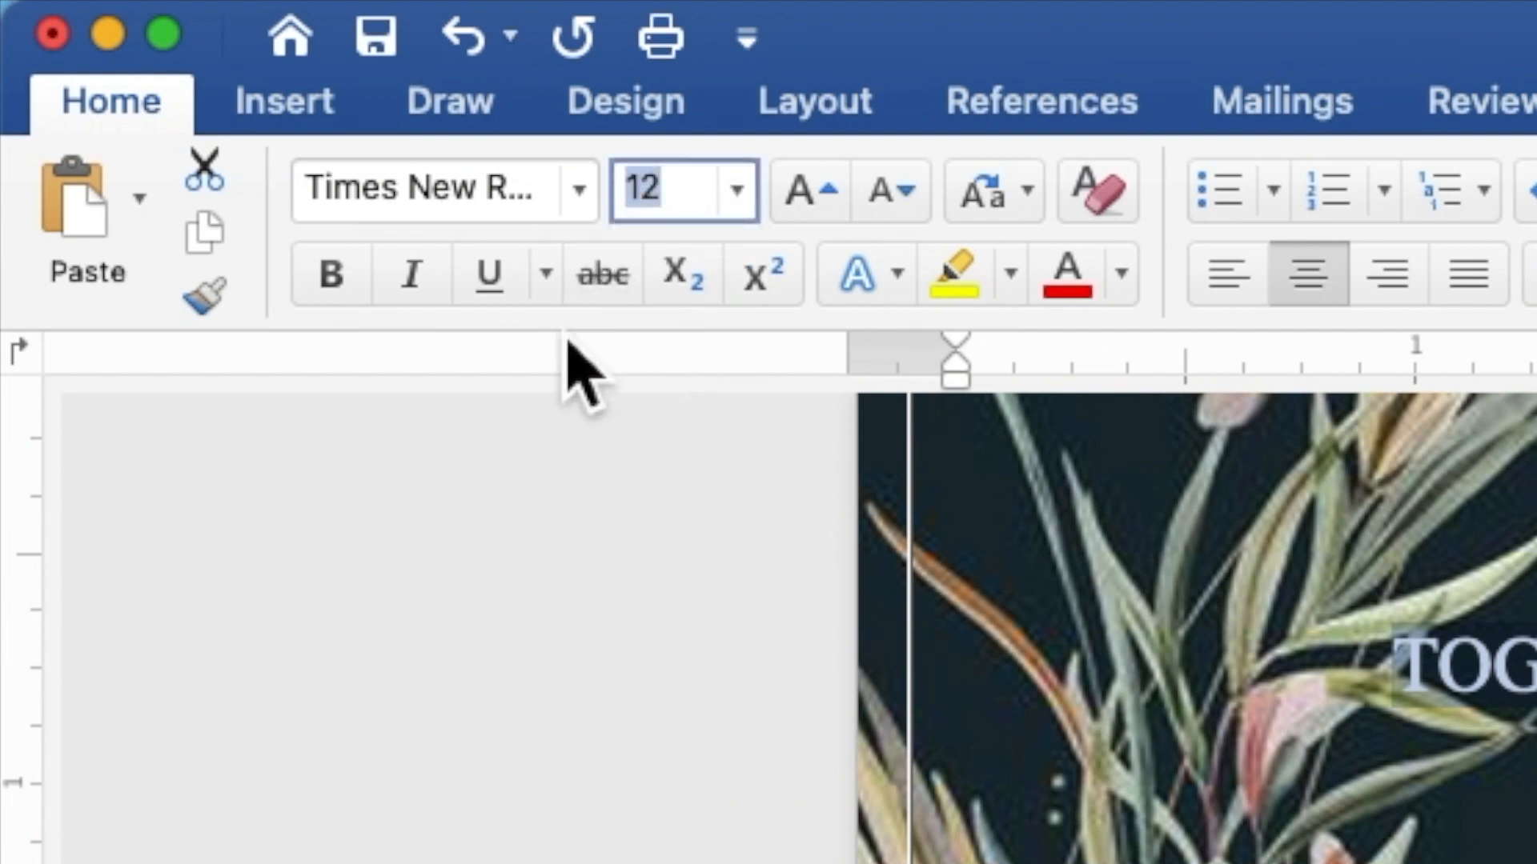
text(9)
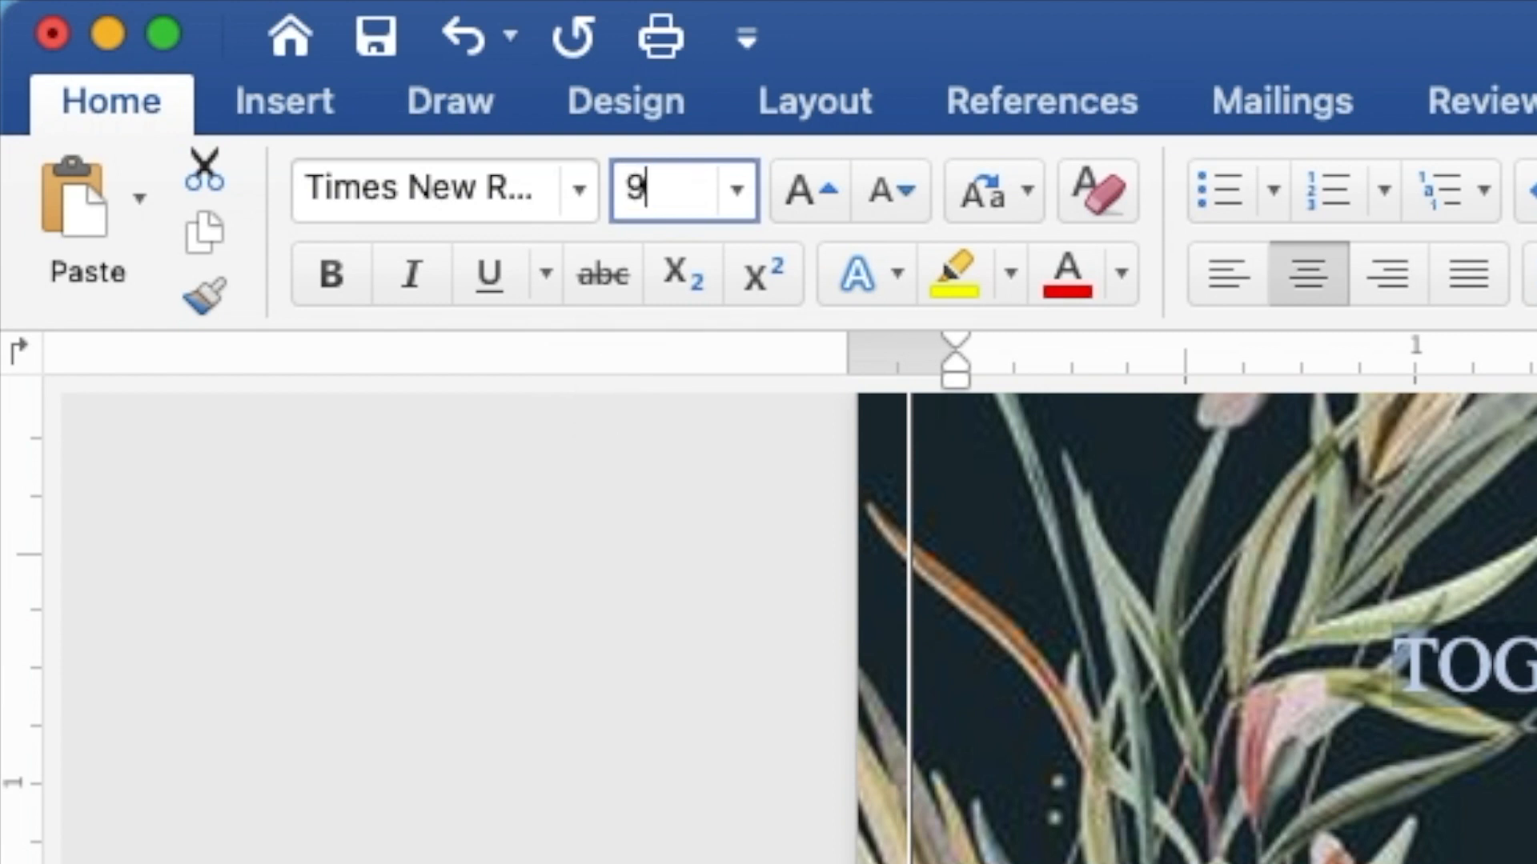
key(Return)
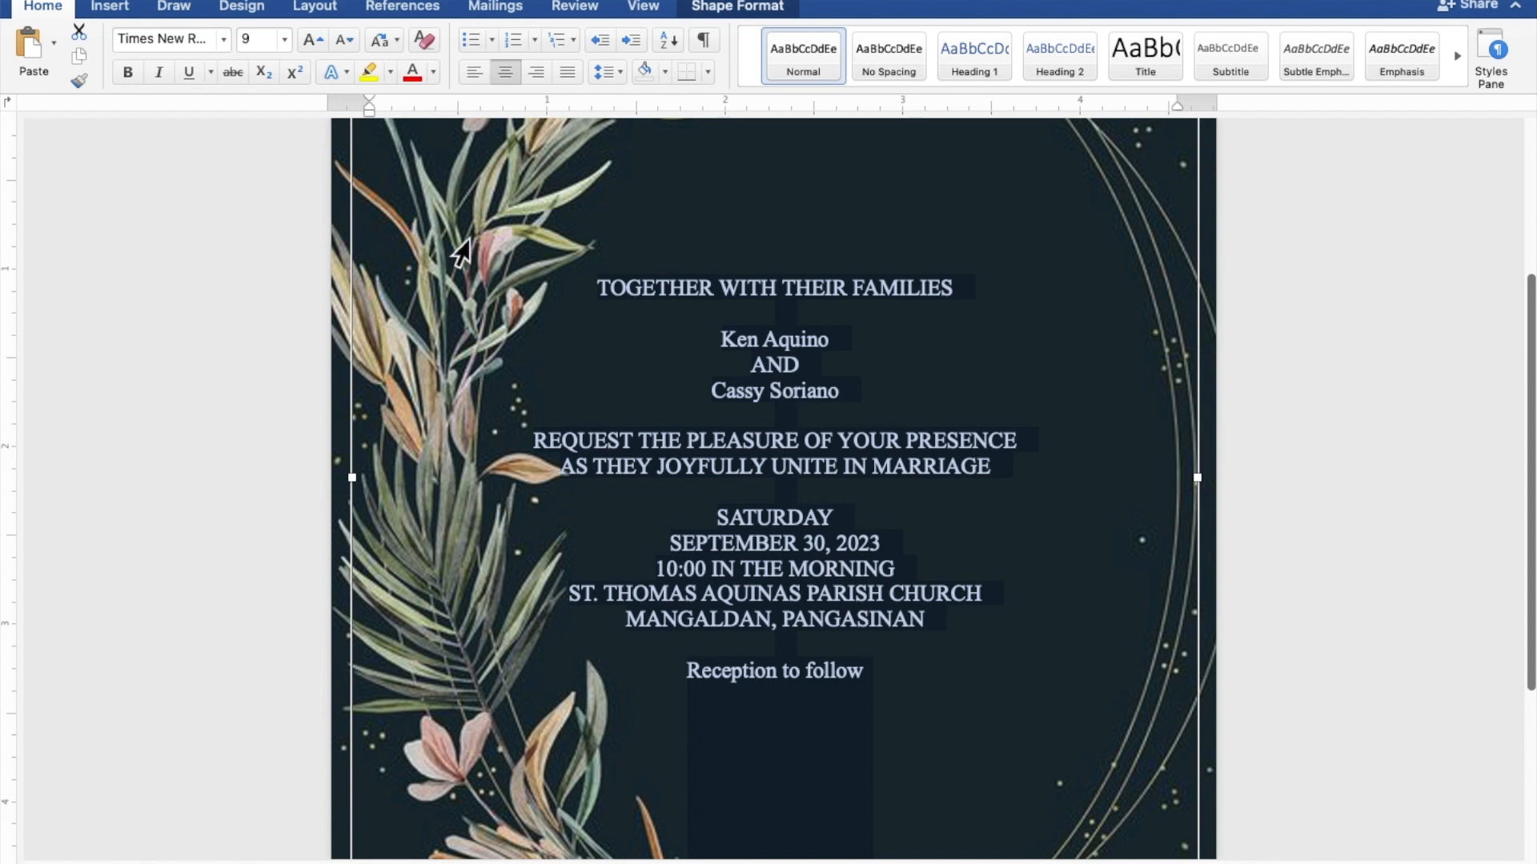
Set both names and the Reception to follow line to Edwardian Script ITC, 20 pt
drag(824, 344, 735, 343)
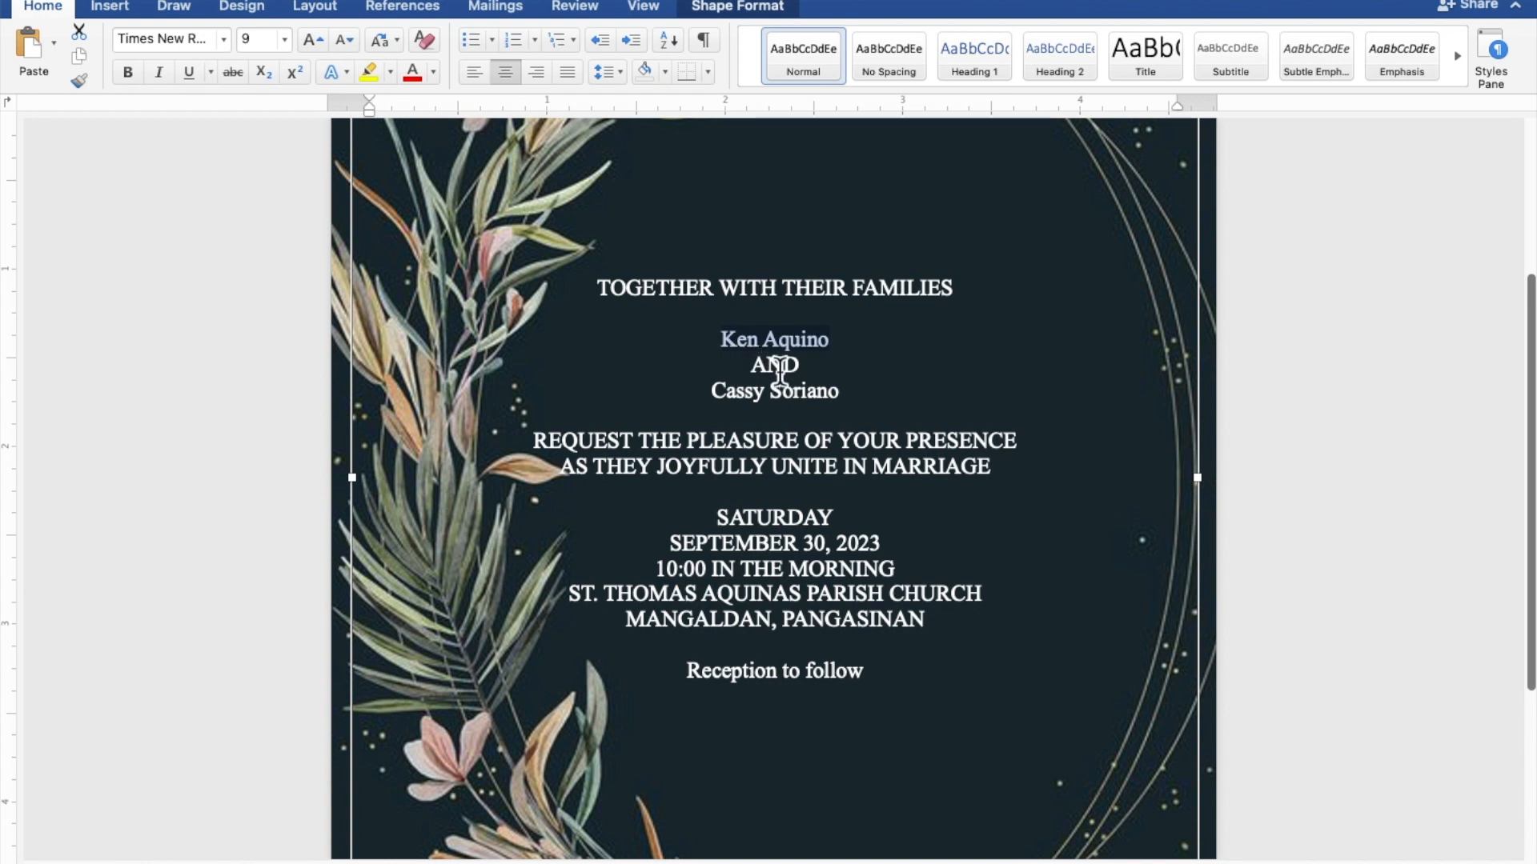
drag(841, 398, 735, 398)
drag(876, 677, 728, 682)
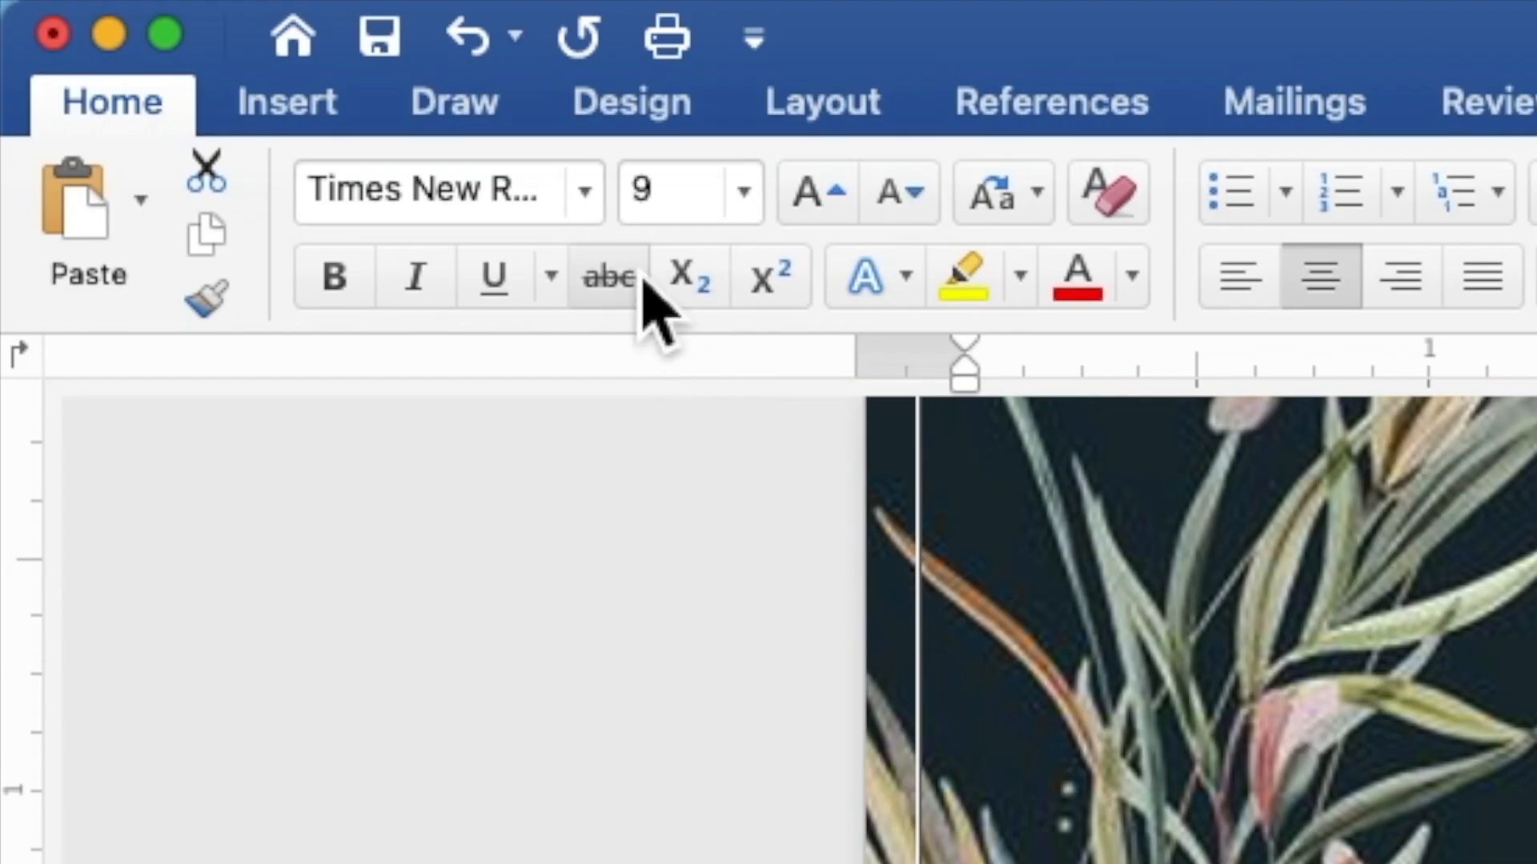
click(606, 215)
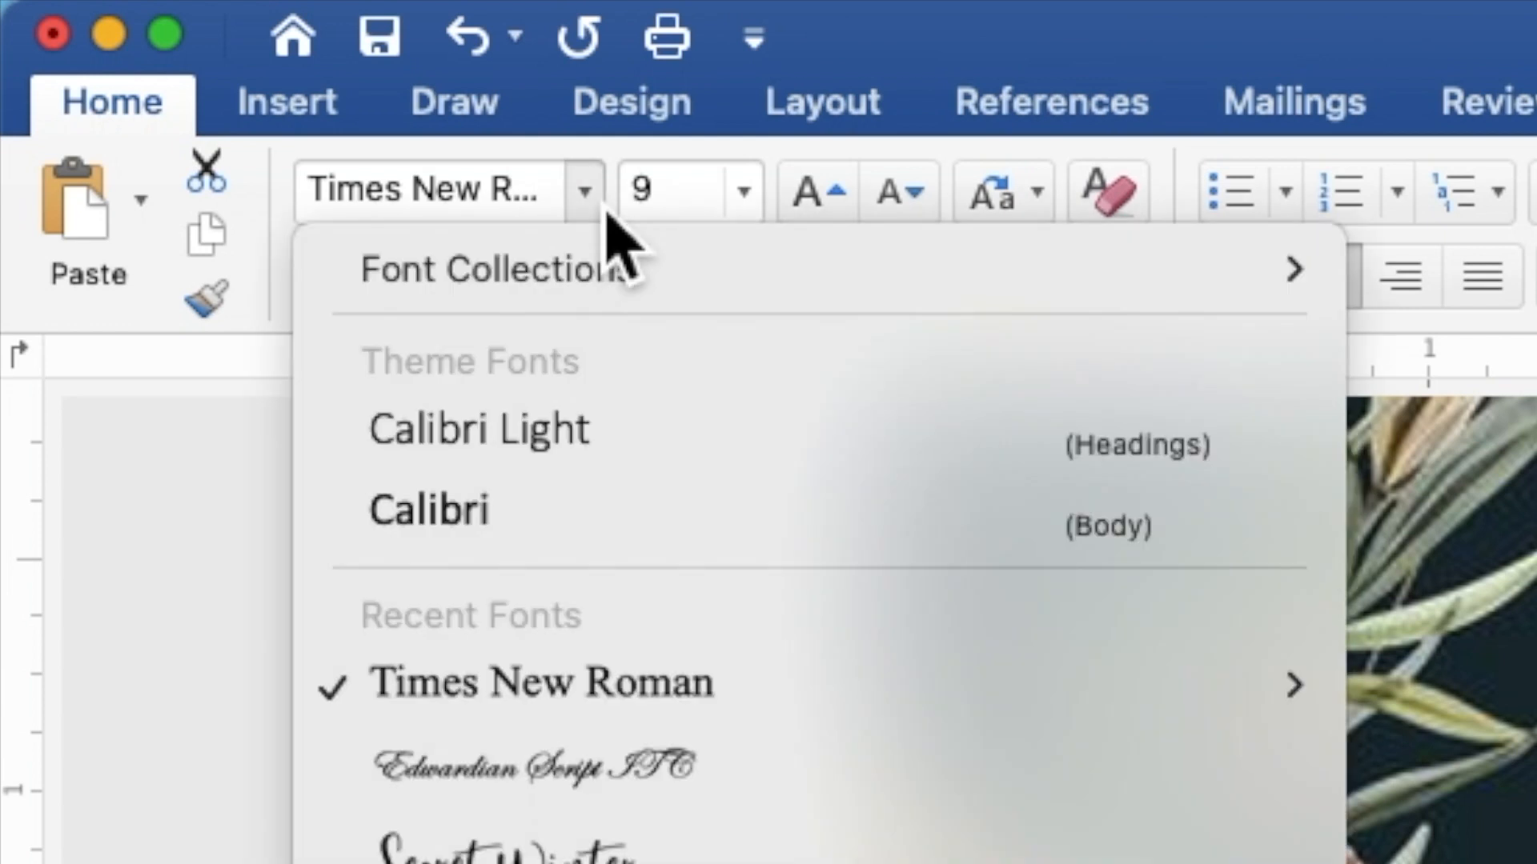
click(613, 767)
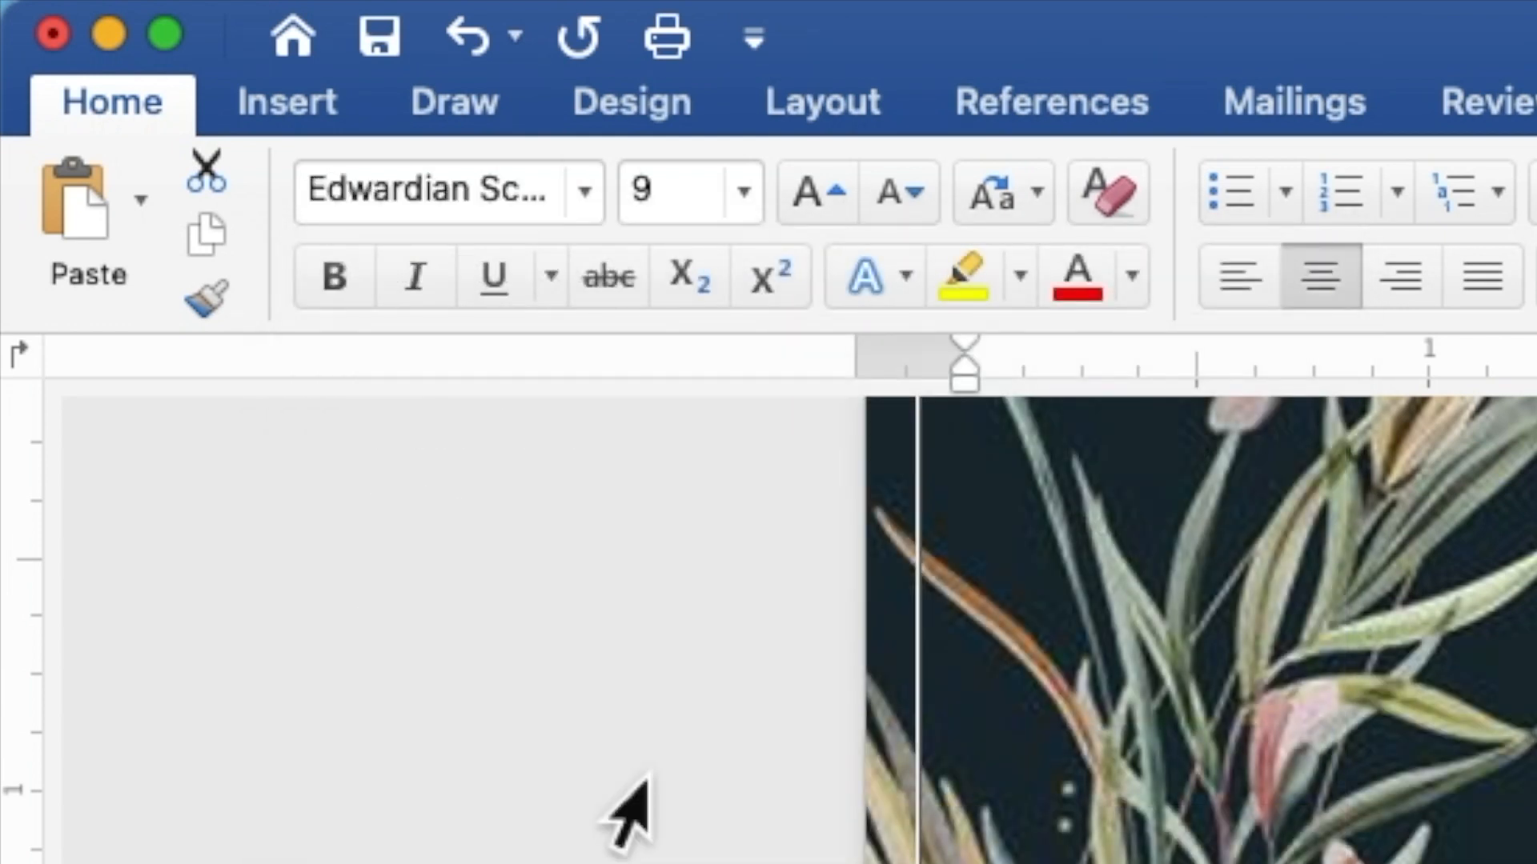
click(679, 195)
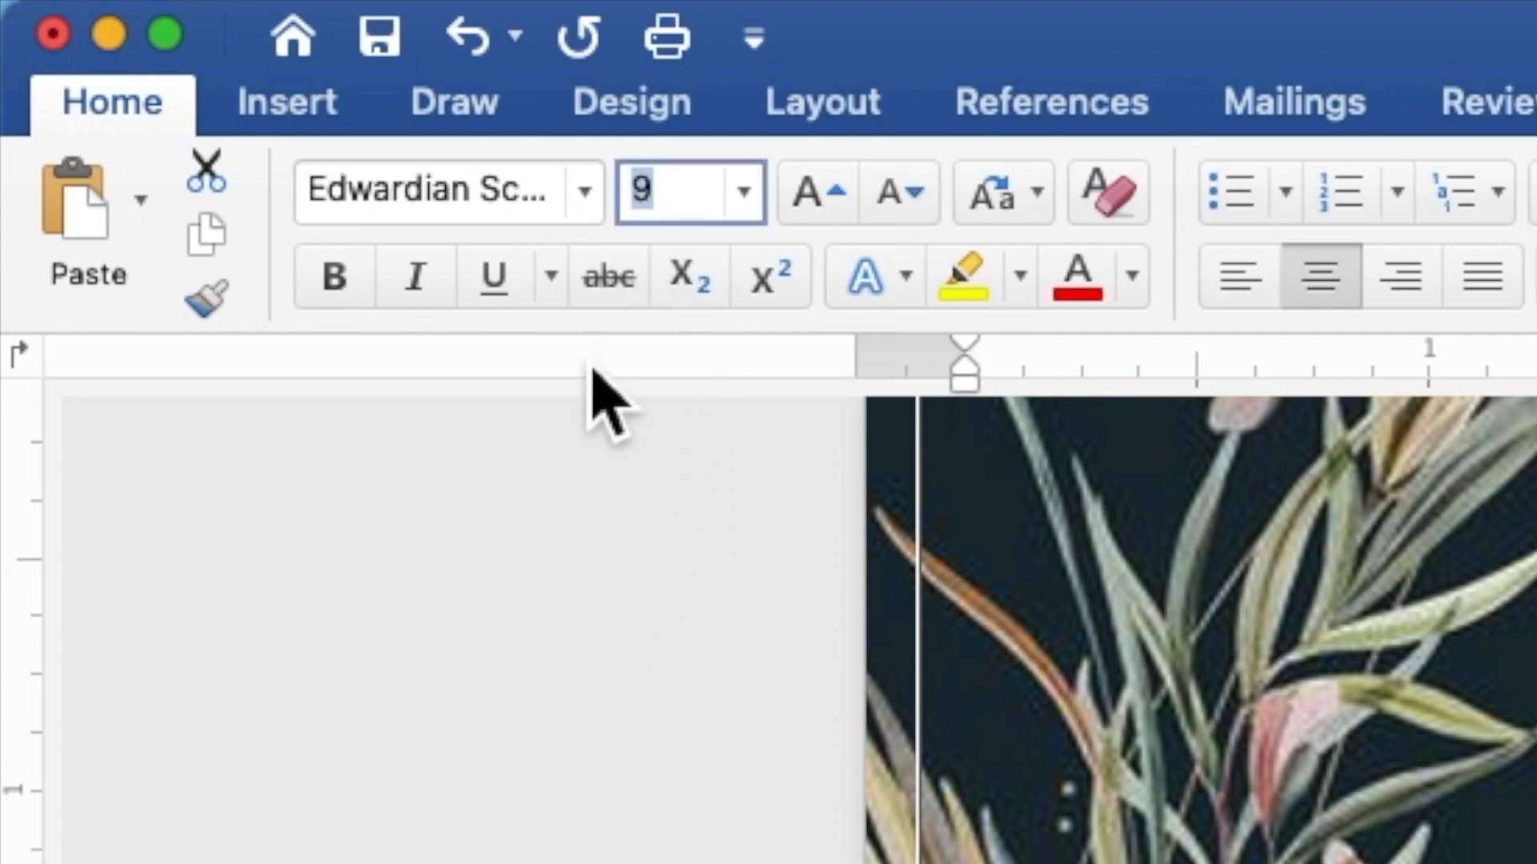
text(20)
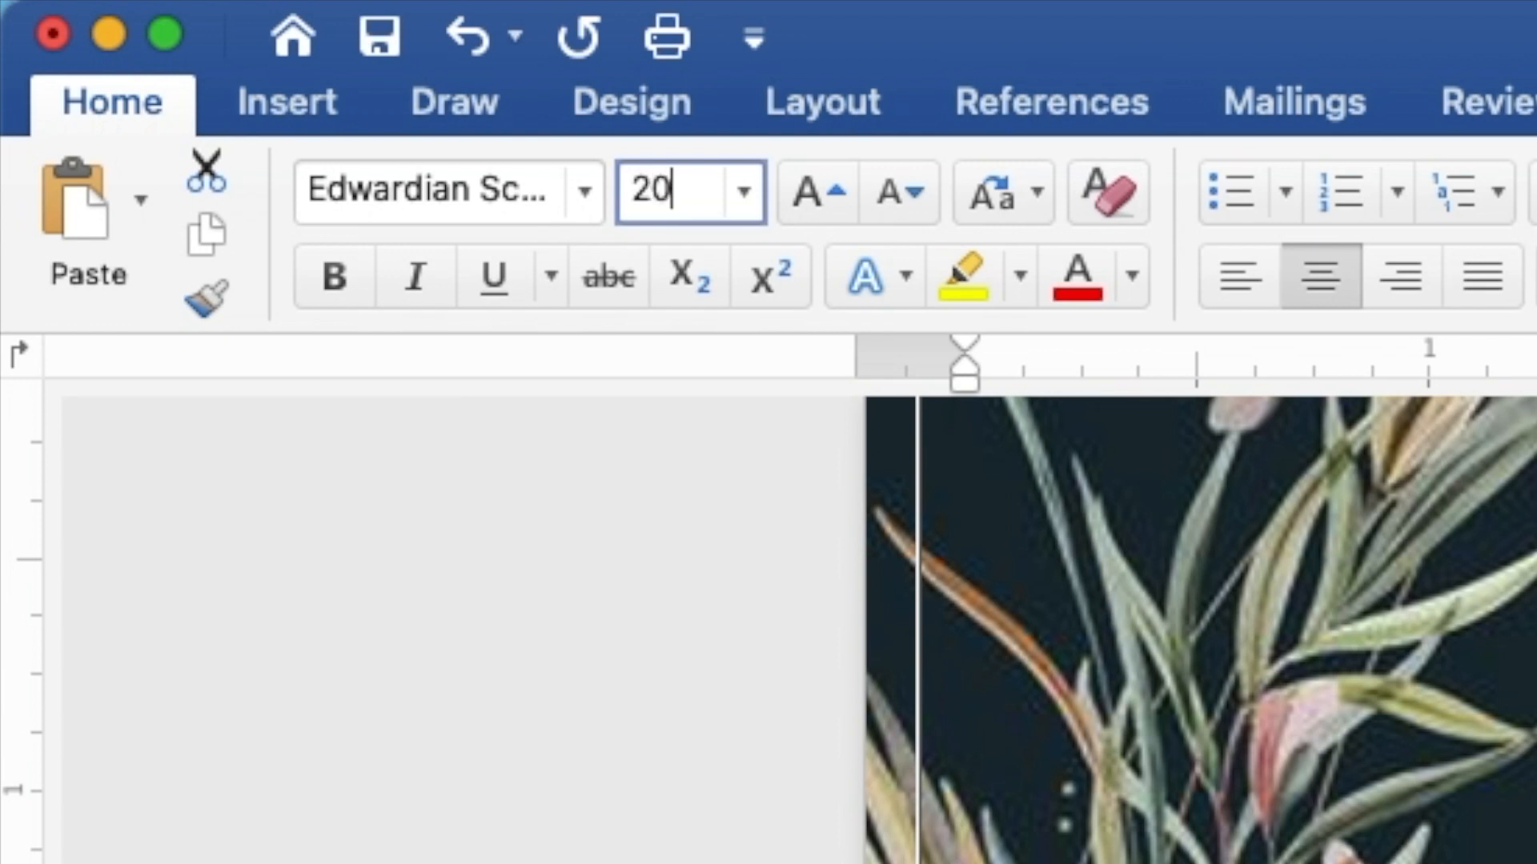
key(Return)
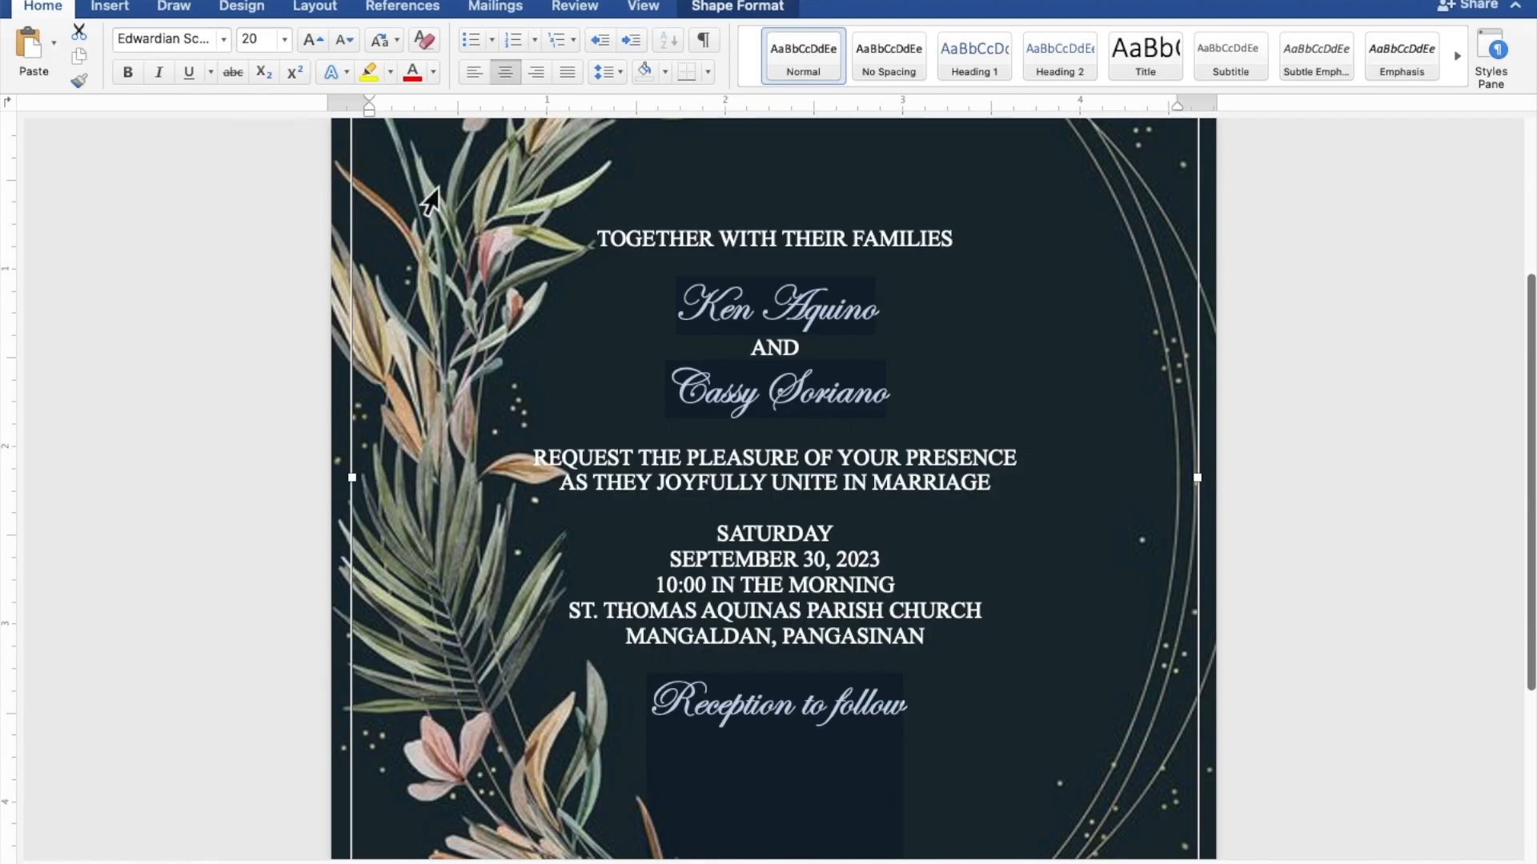
Select both script names and change their font size to 40 pt
click(880, 308)
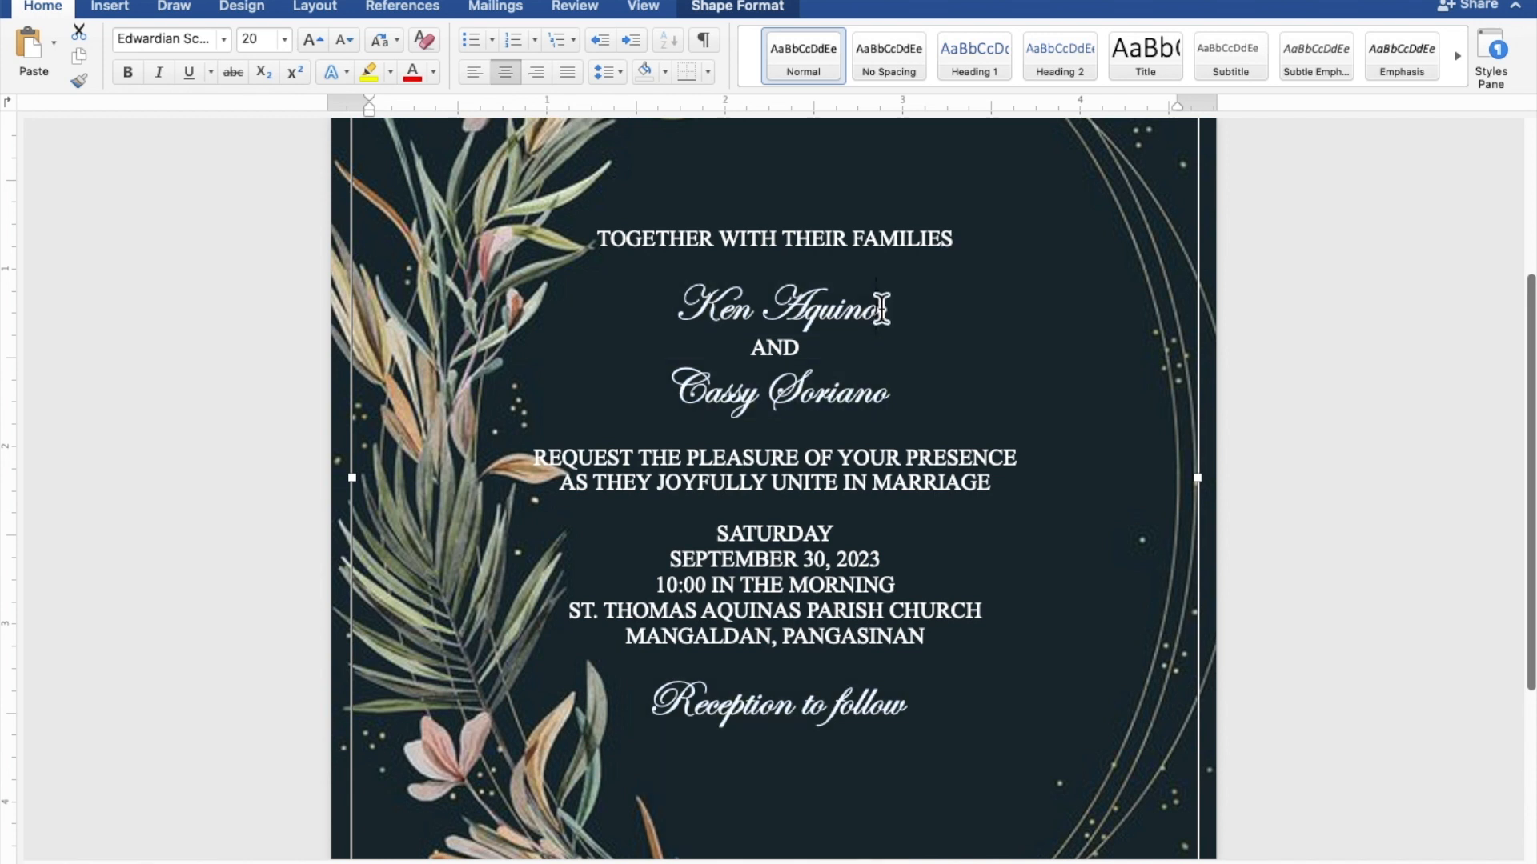
drag(881, 309, 720, 316)
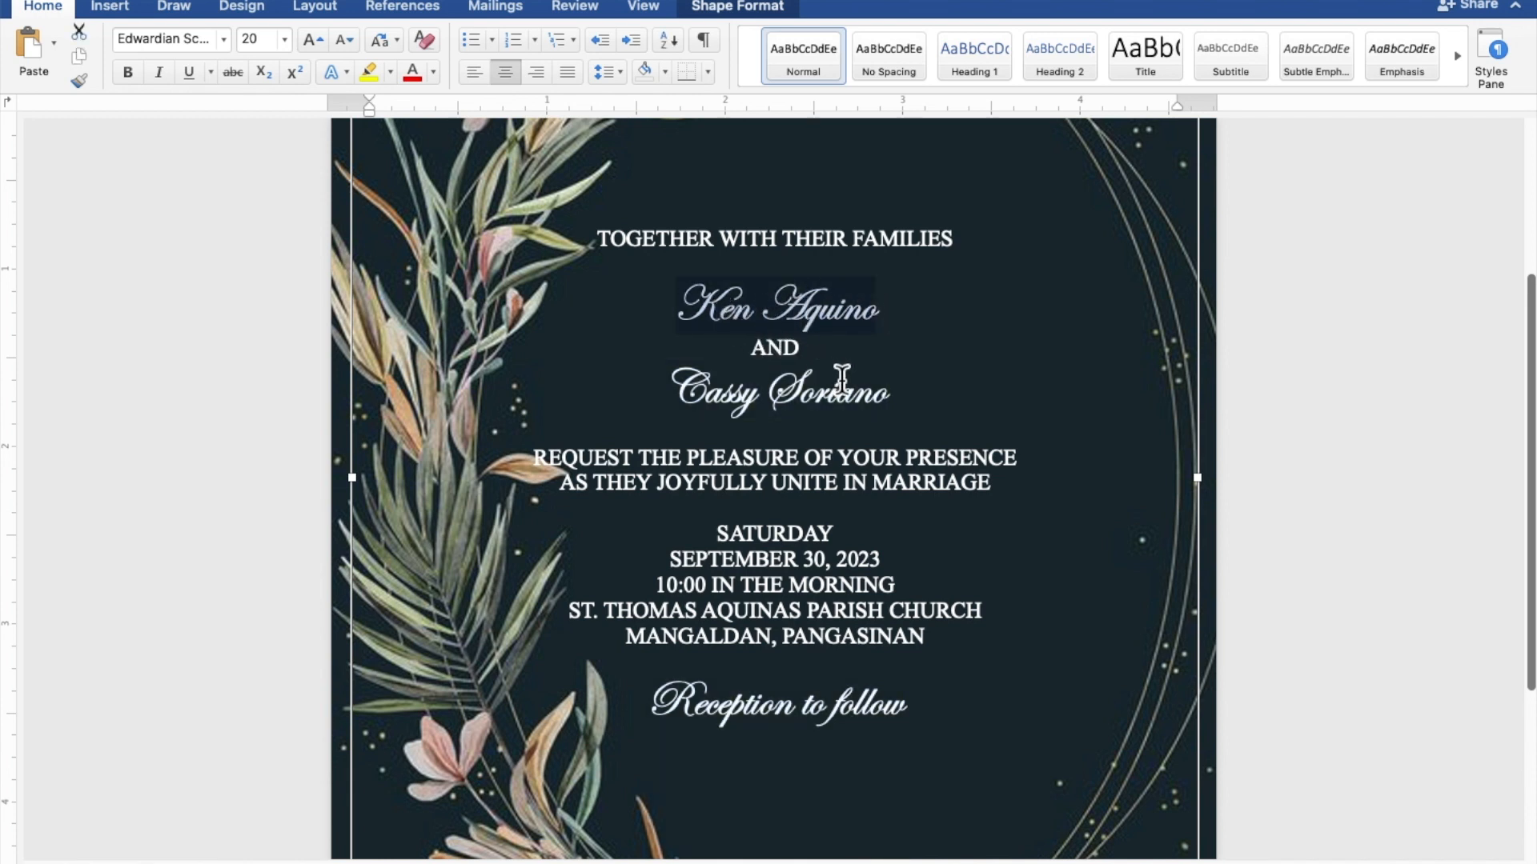
drag(895, 398, 722, 397)
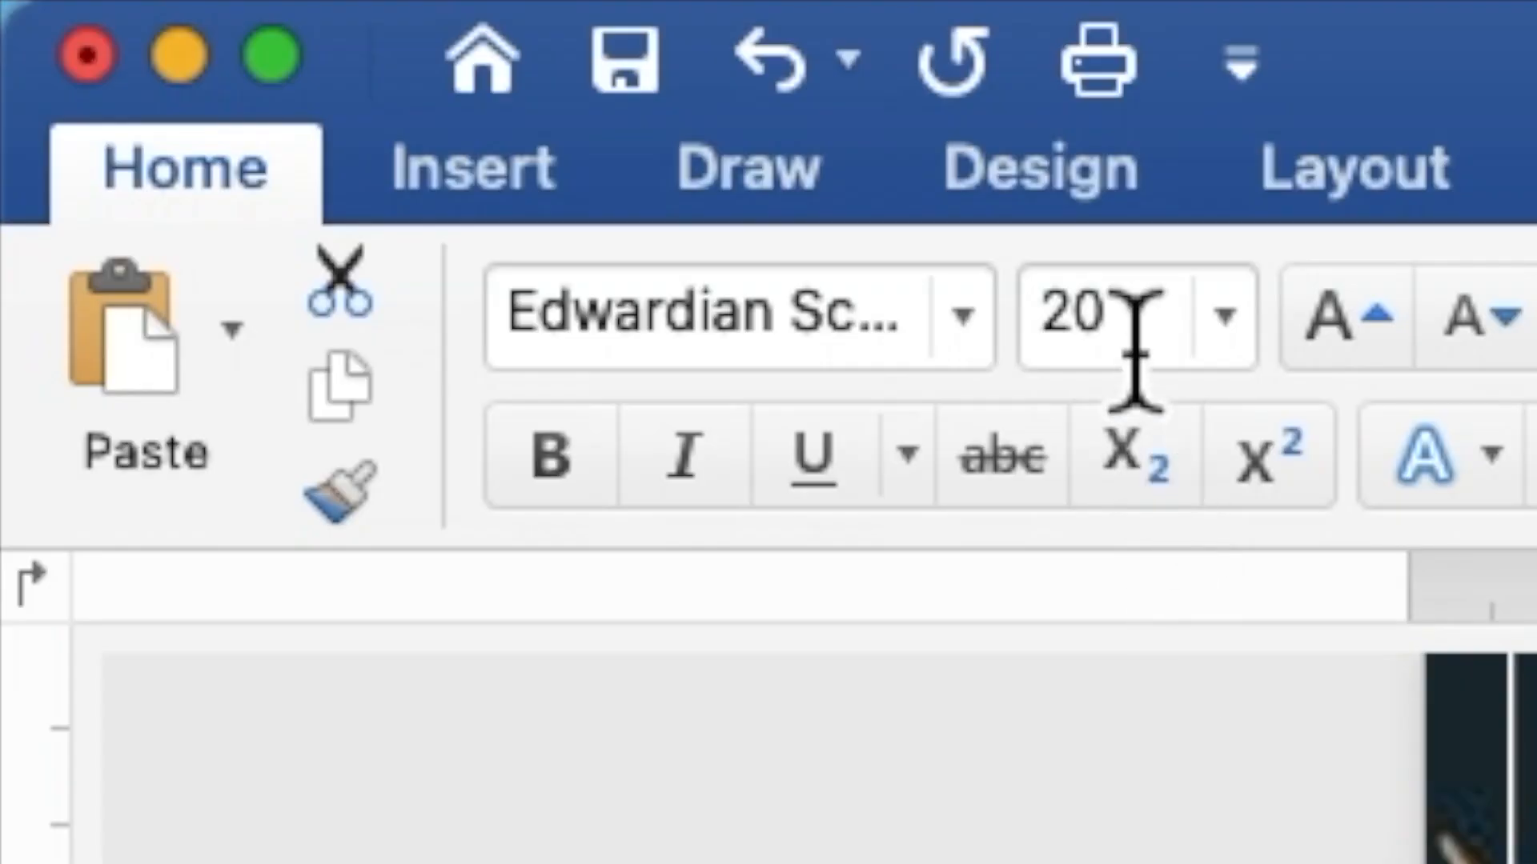
drag(263, 45, 245, 48)
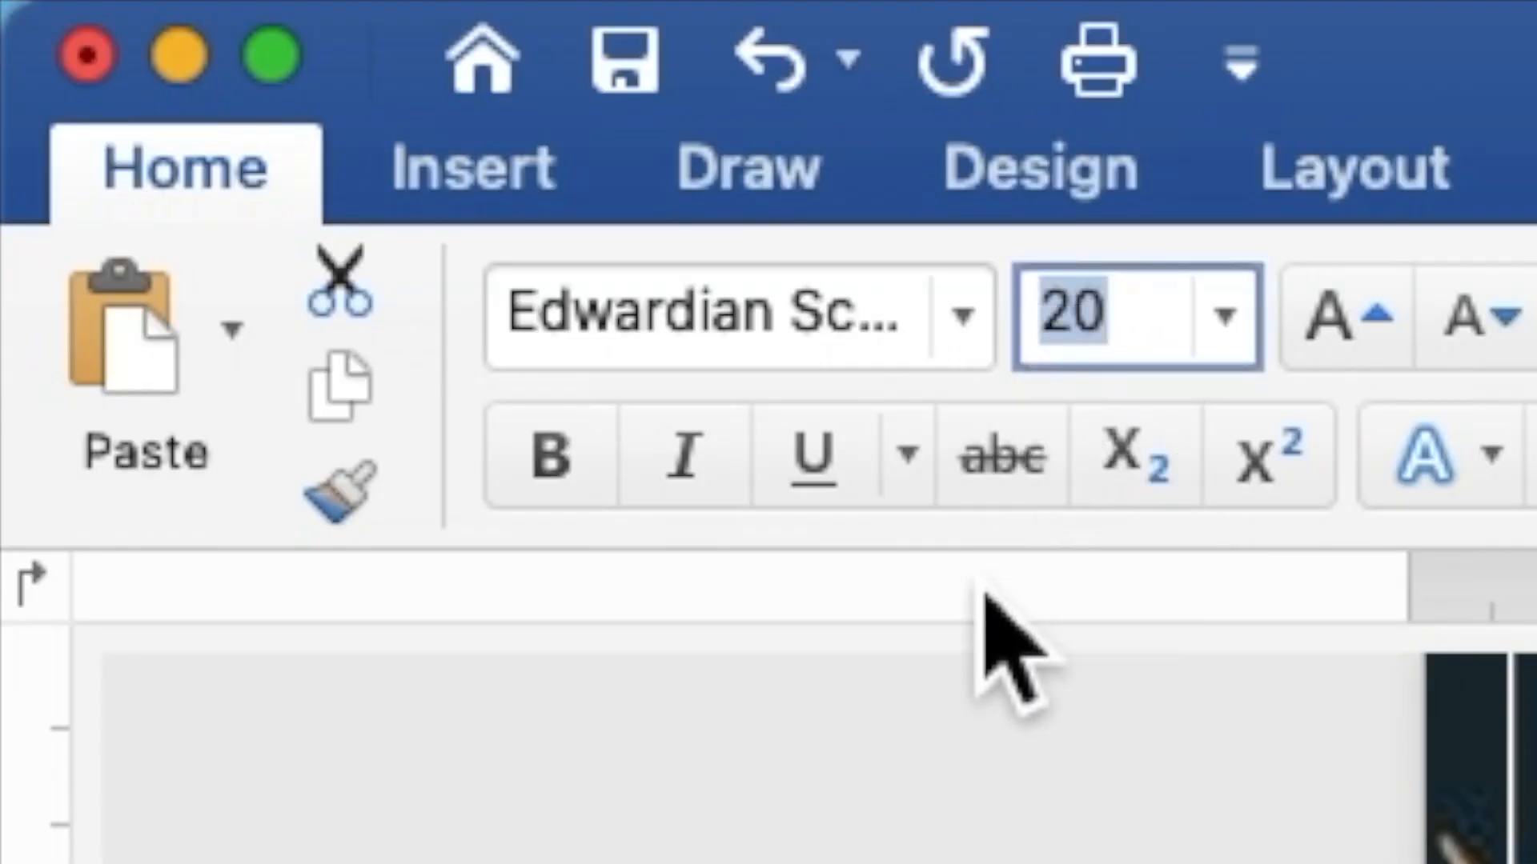
text(40)
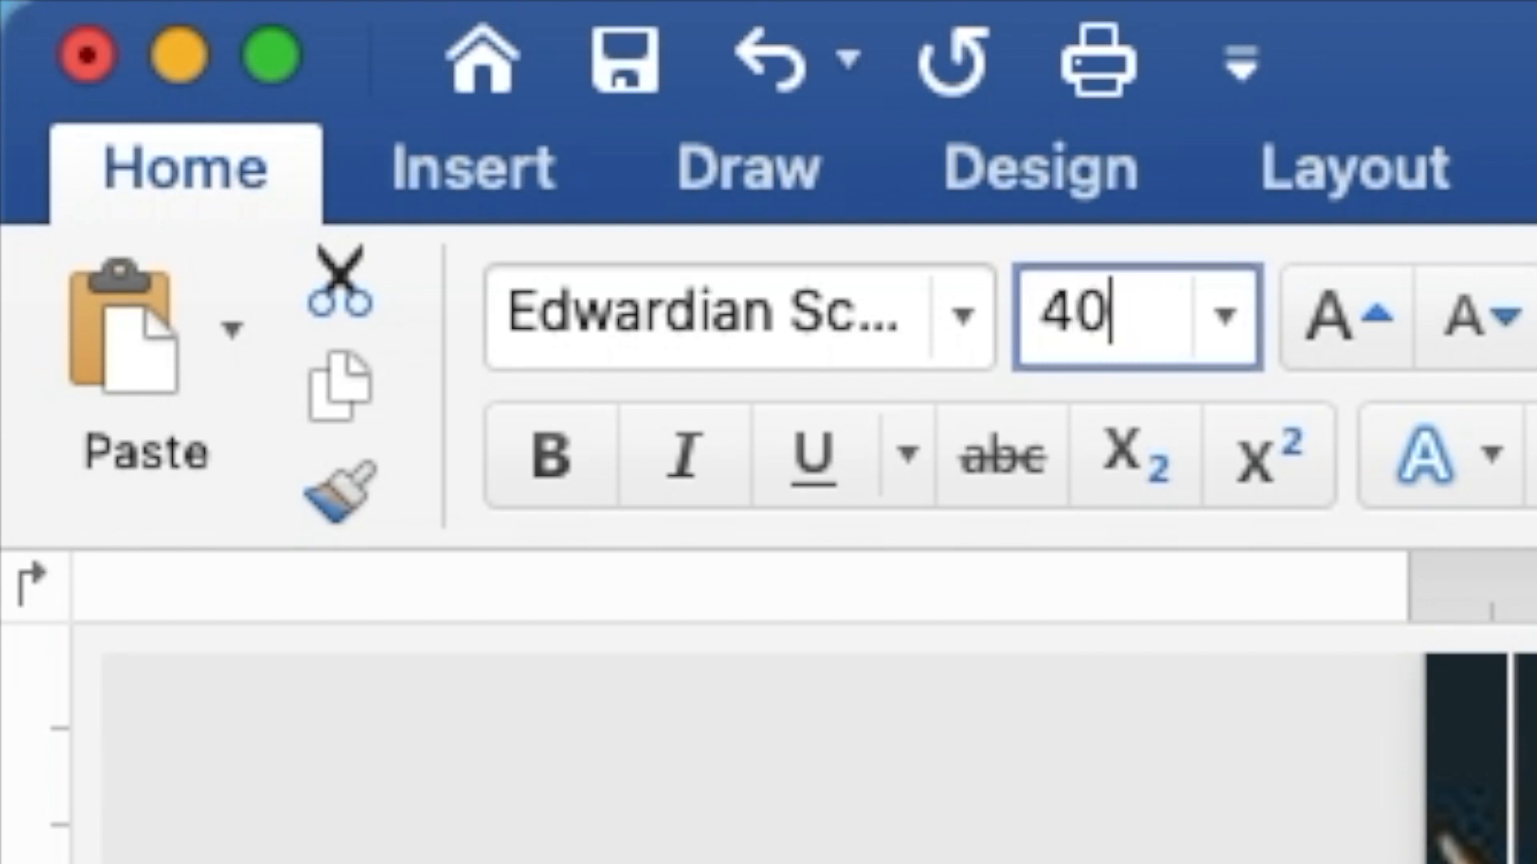
key(Return)
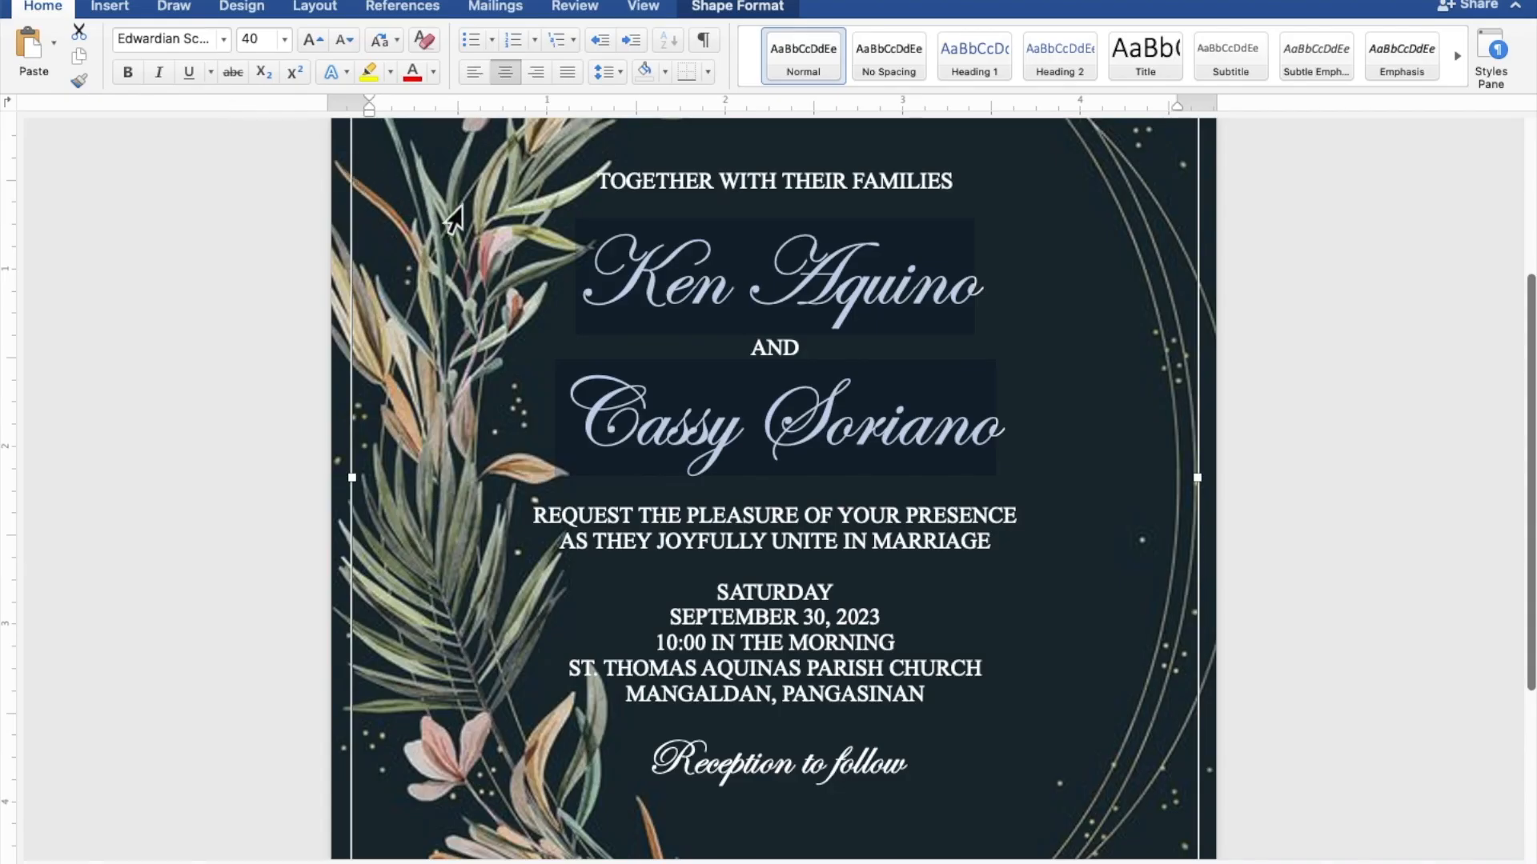
Nudge the invitation text box slightly to the right
scroll(934, 384, down, 5)
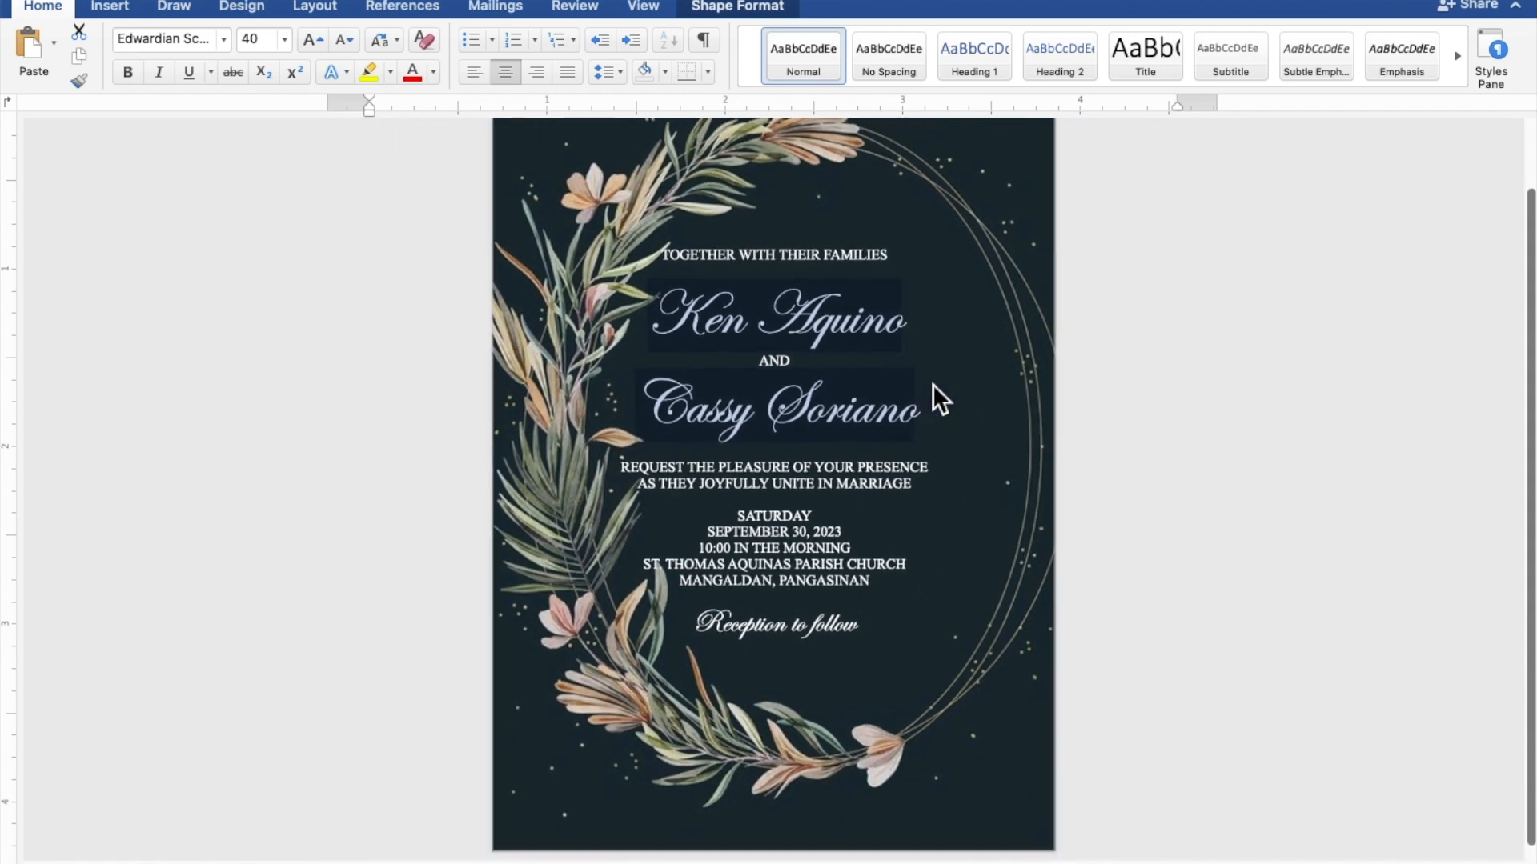
scroll(934, 384, down, 4)
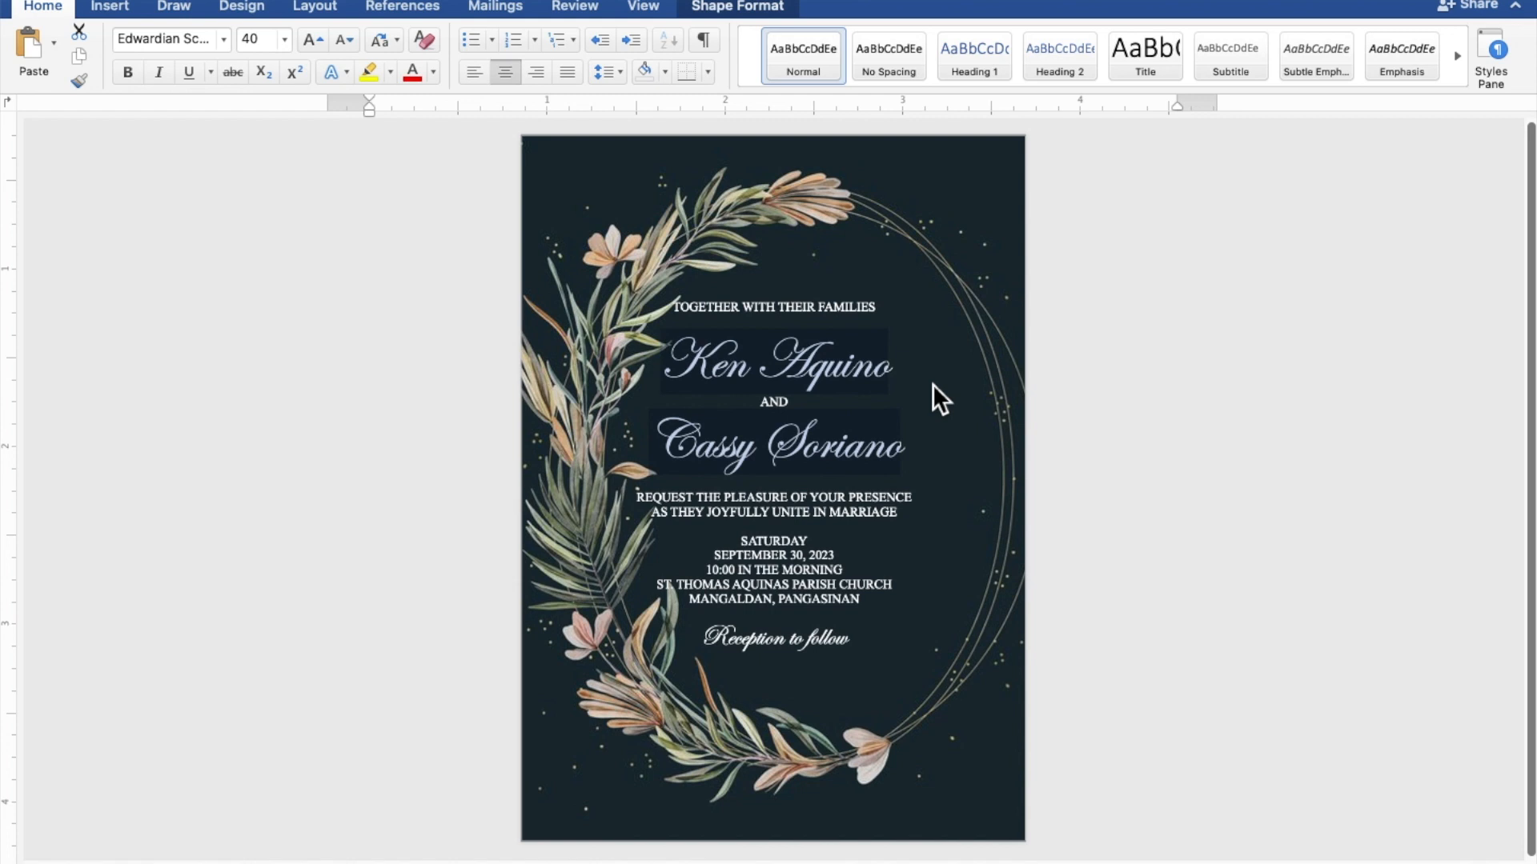
click(934, 384)
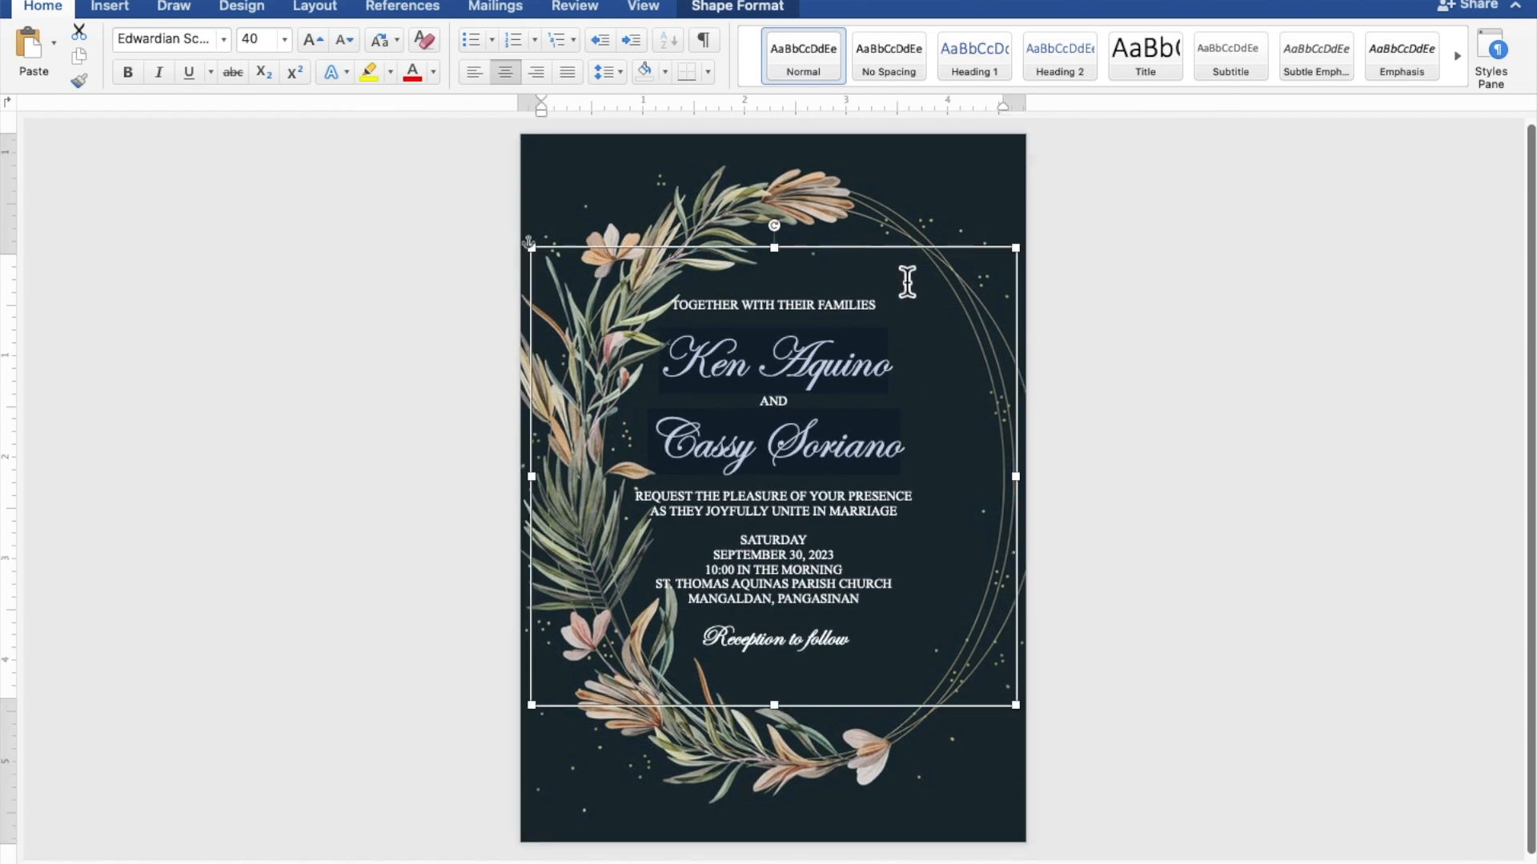
drag(910, 264, 957, 261)
Add blank lines after the opening line, after the names, above SATURDAY and above Reception to follow
click(898, 328)
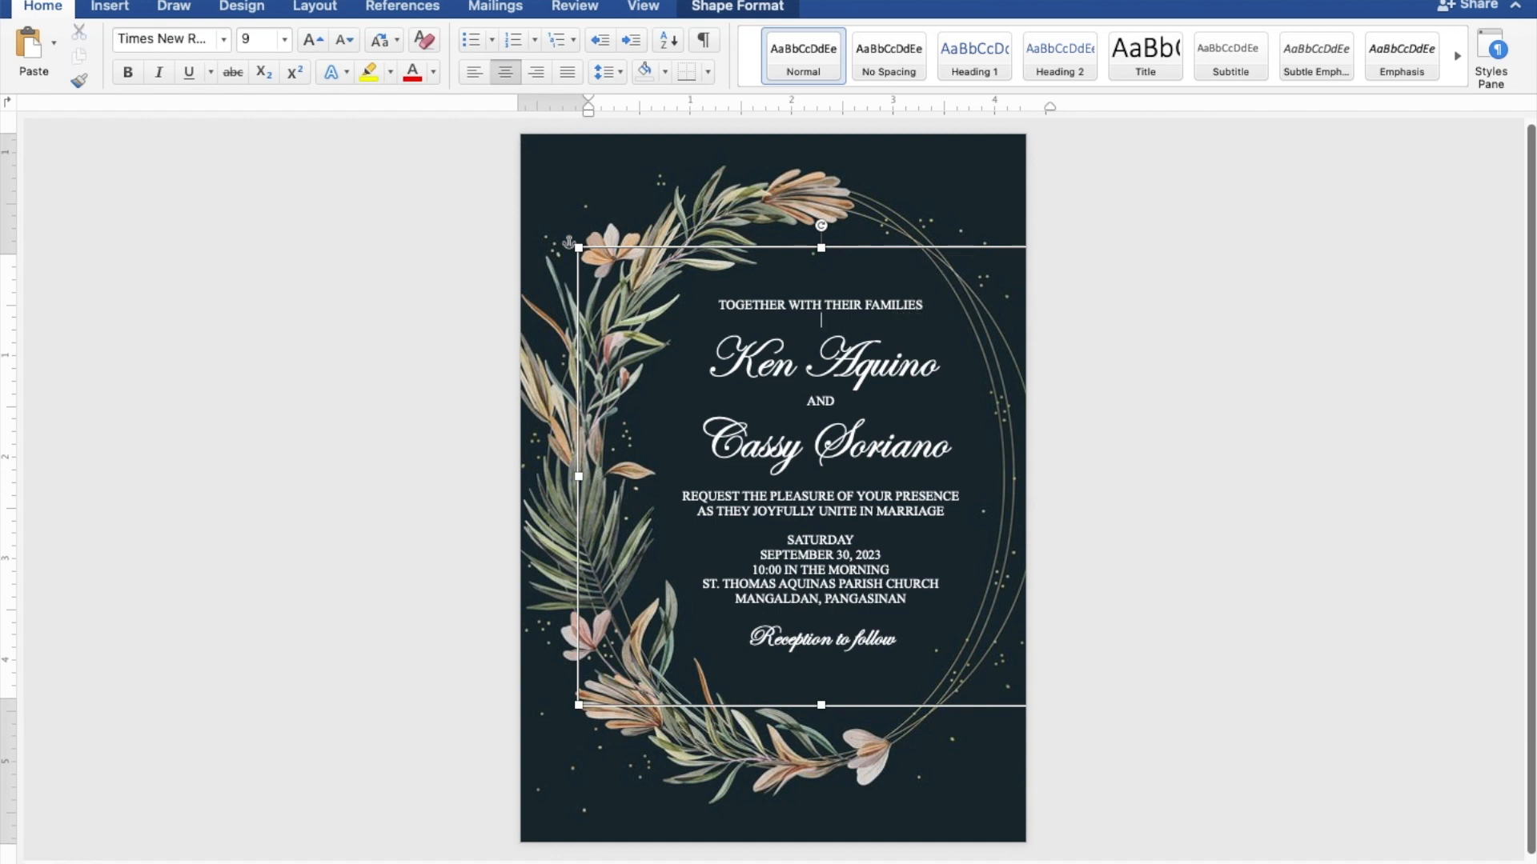
key(Return)
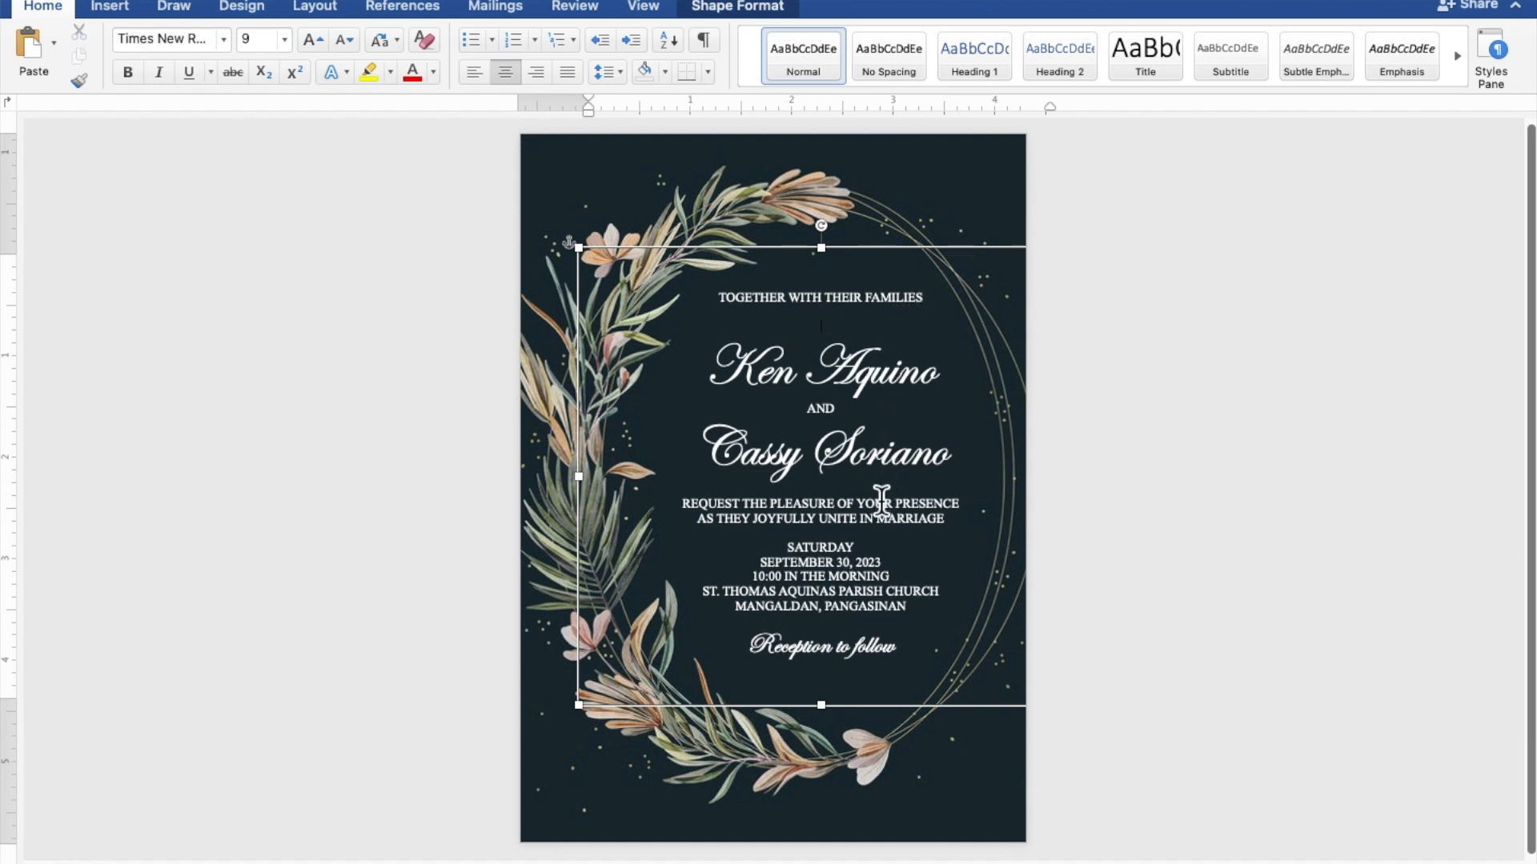
key(Return)
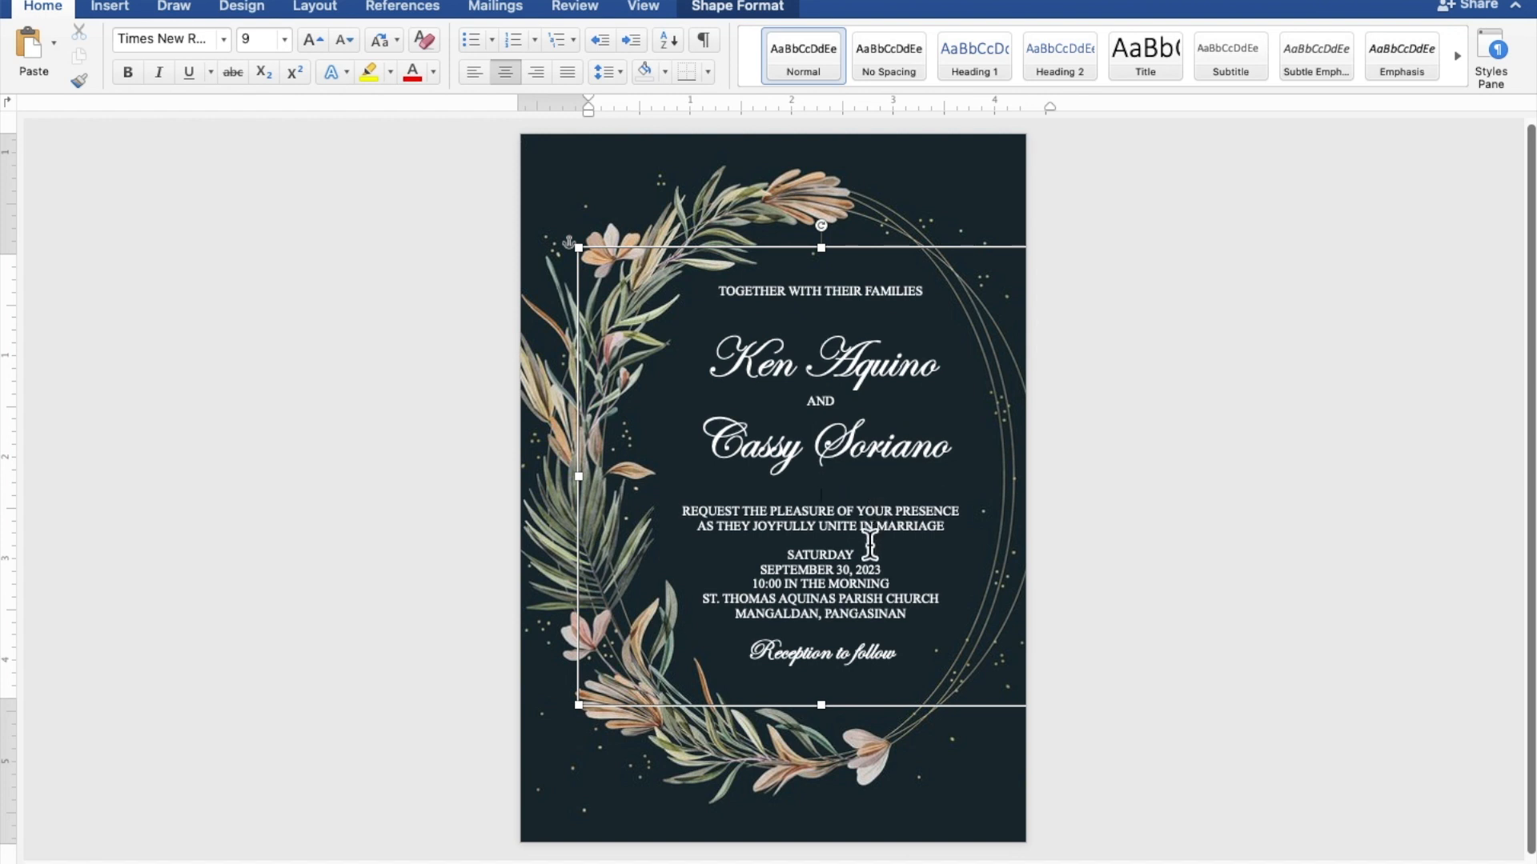
key(Return)
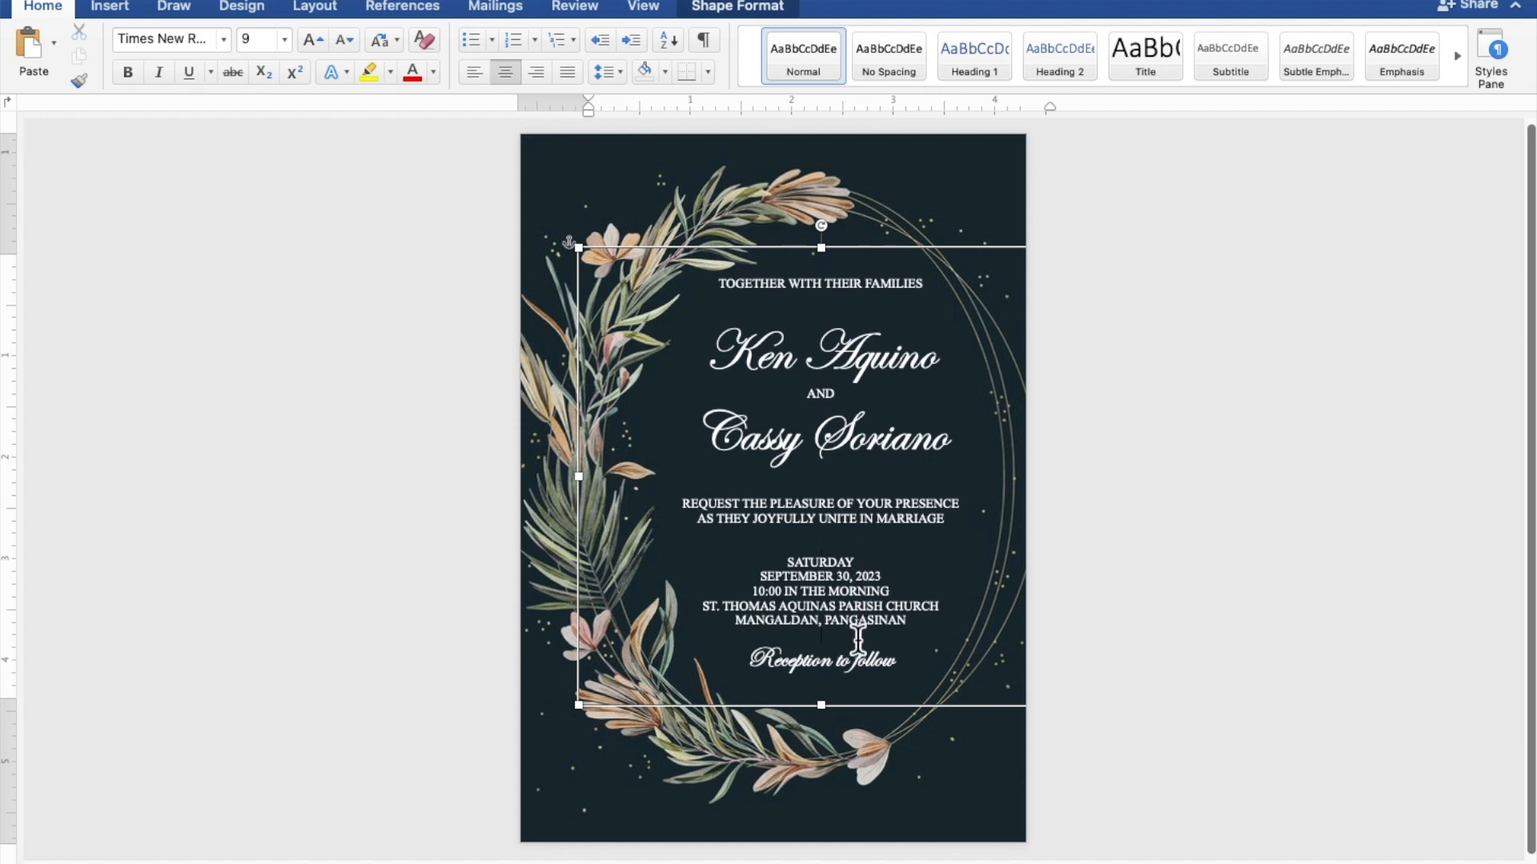
key(Return)
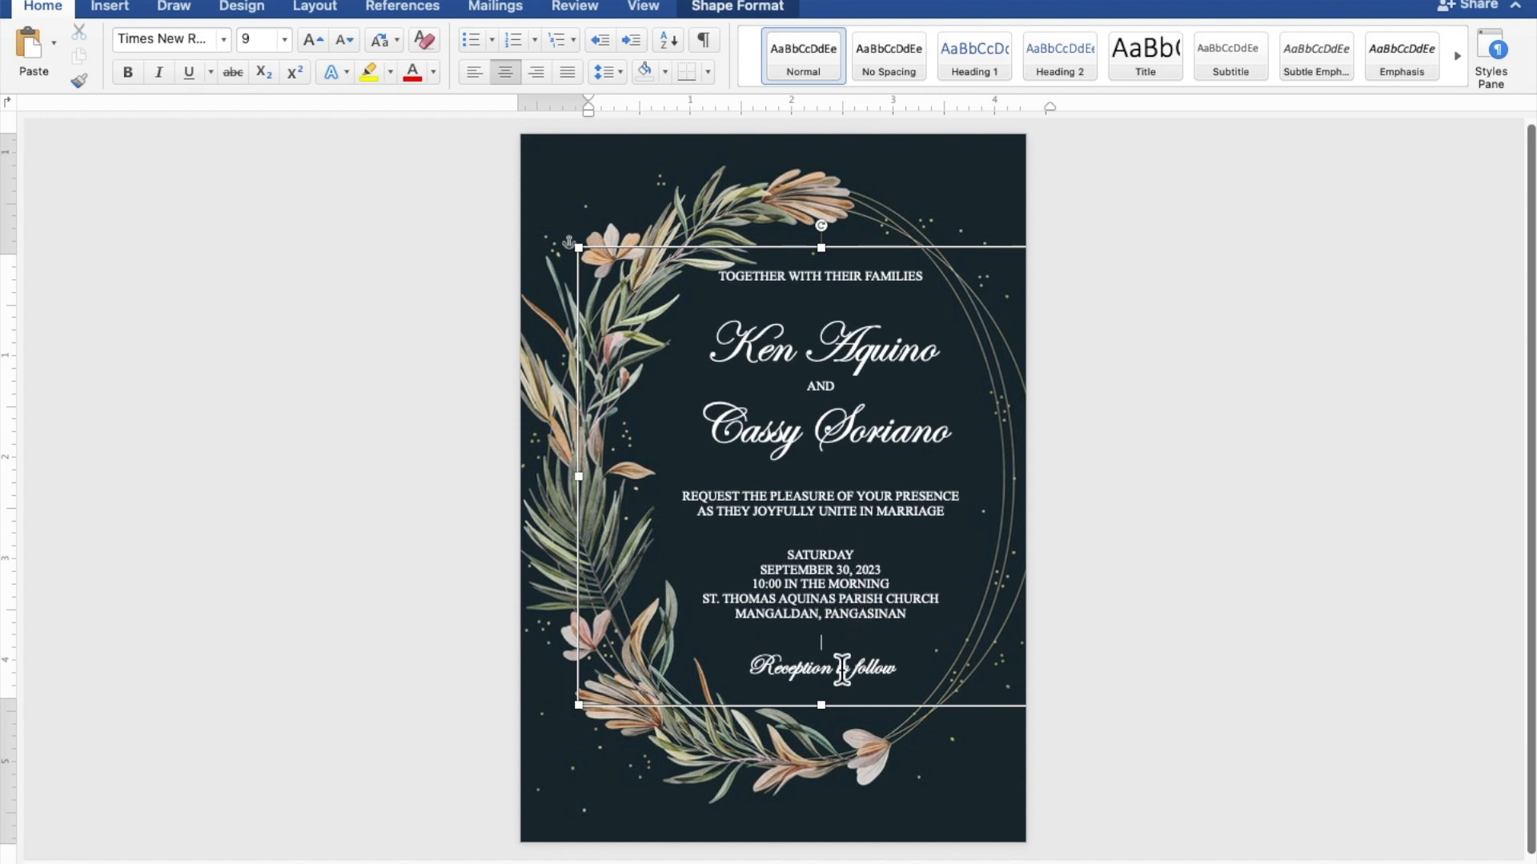
Stretch the text box down to 4.8" tall by 4.76" wide, then deselect it
drag(833, 720, 833, 750)
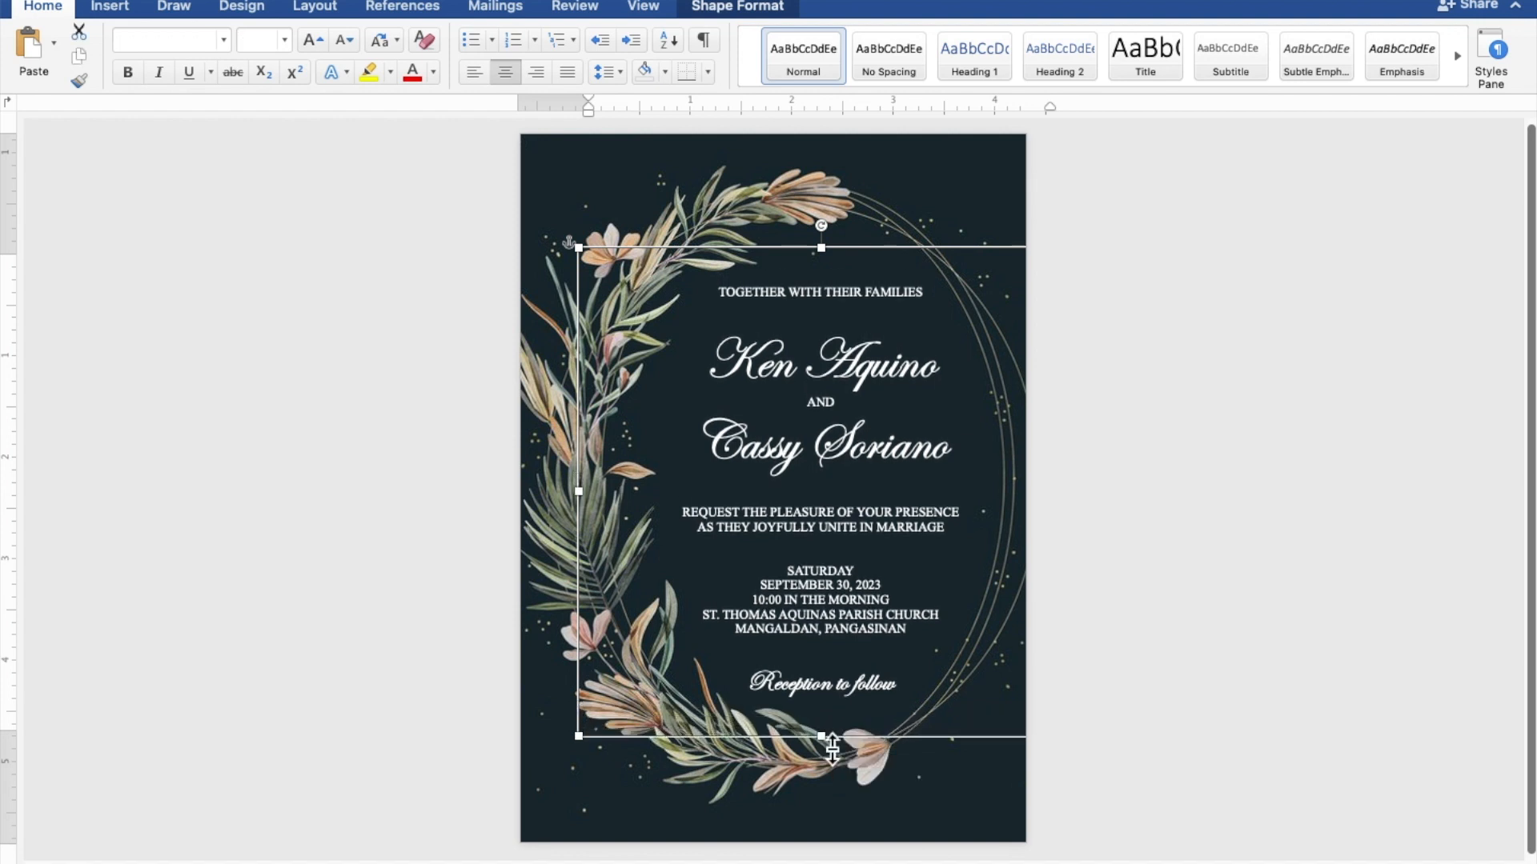
click(1309, 553)
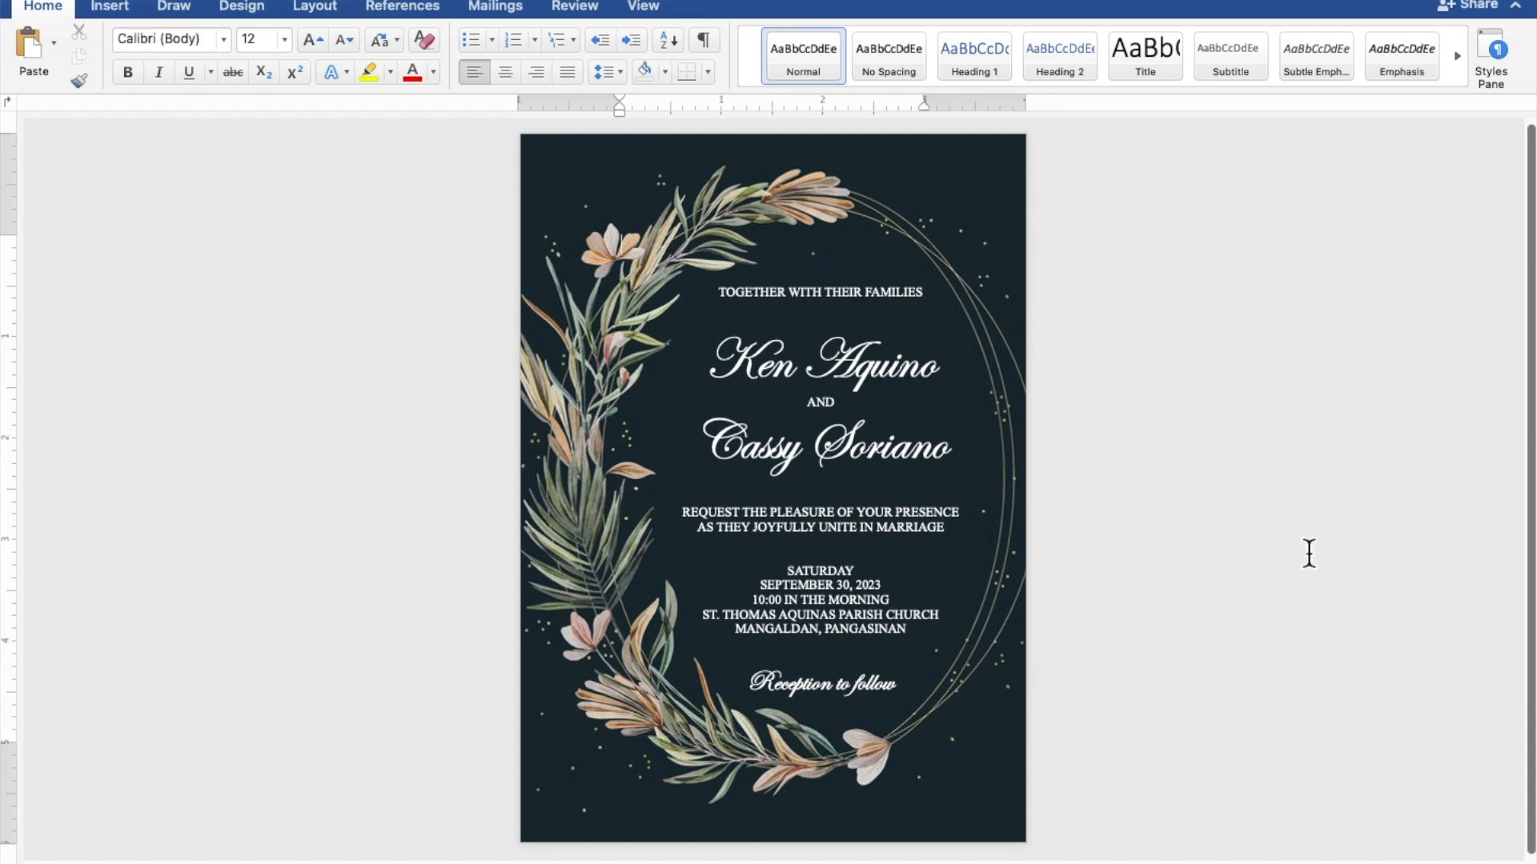